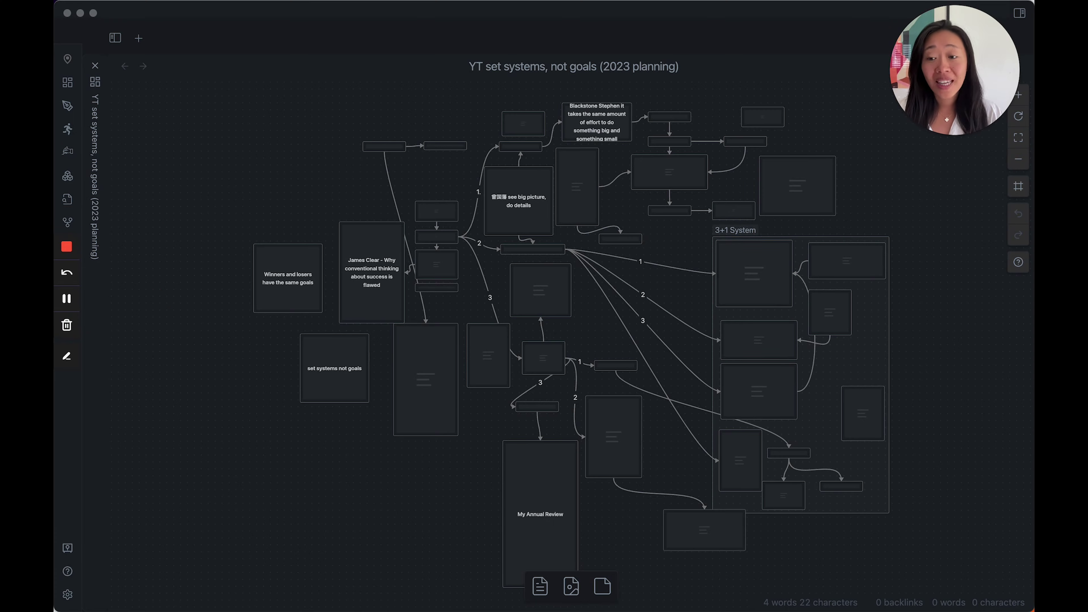
# Check the Canvas entry in the core plugins settings, and return to the canvas
pyautogui.click(68, 595)
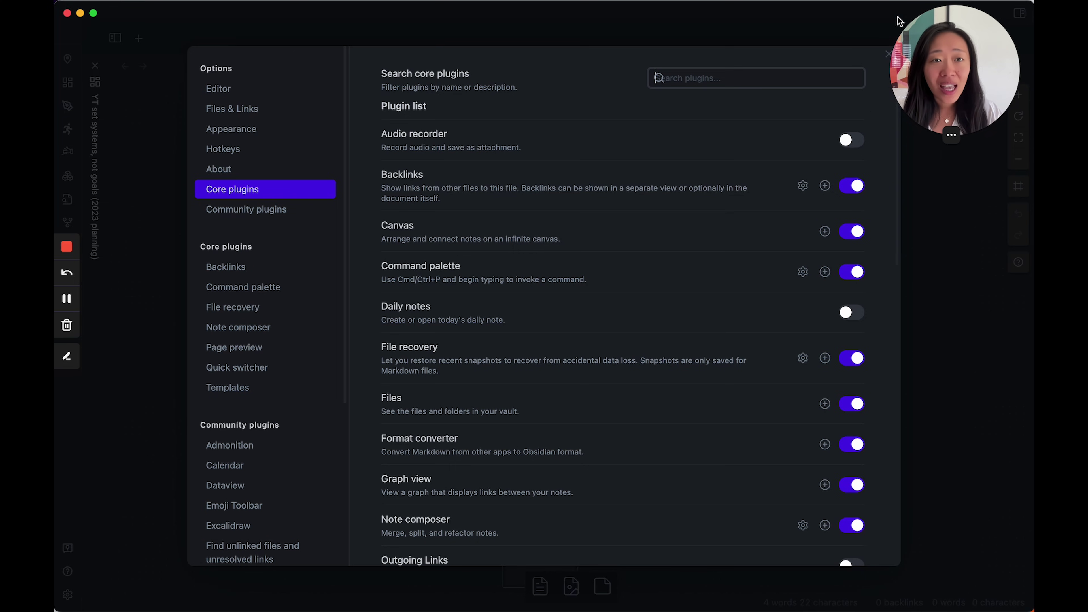
pyautogui.click(888, 54)
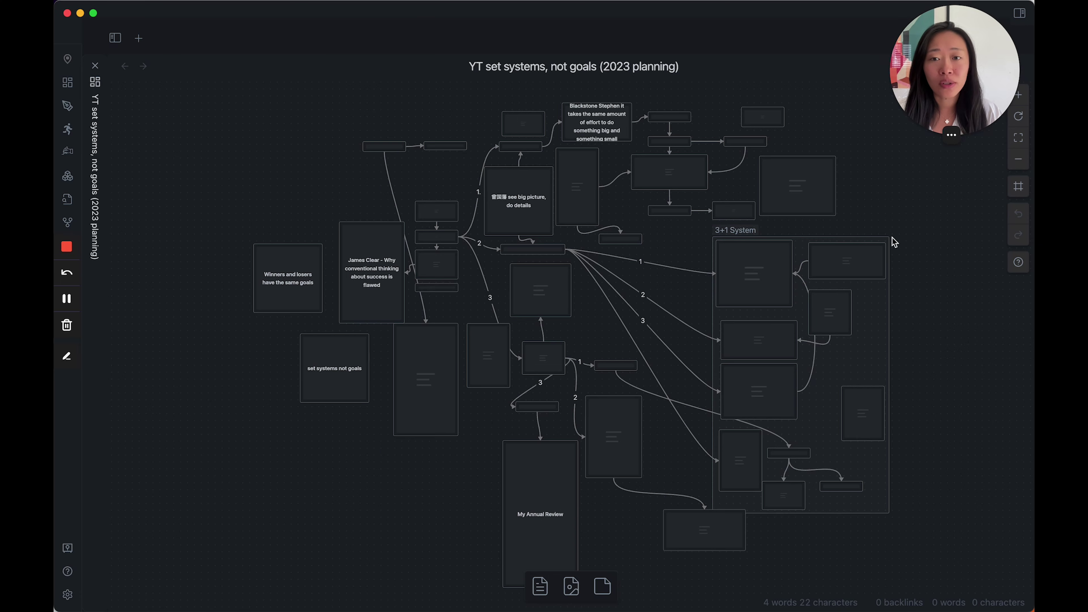
# Create a new canvas and name it "Test Canvas"
pyautogui.click(70, 85)
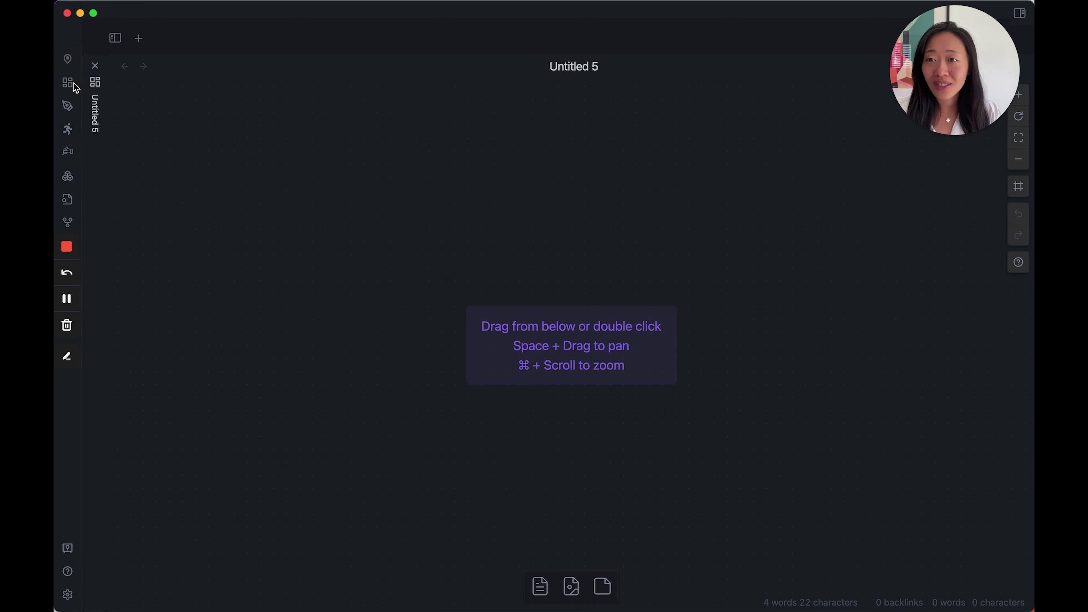
pyautogui.click(599, 65)
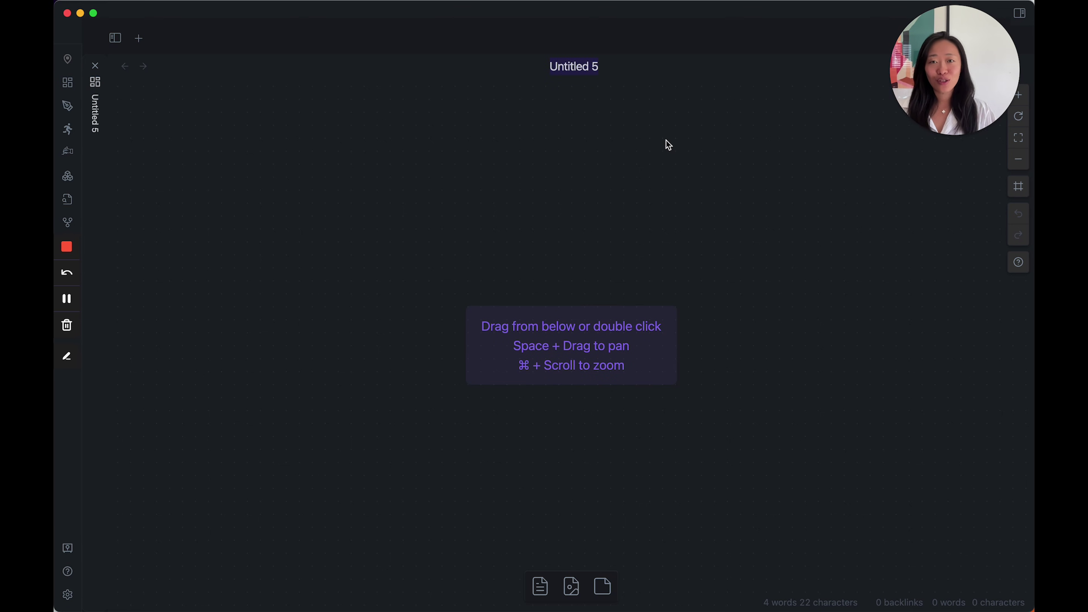
pyautogui.write('Test')
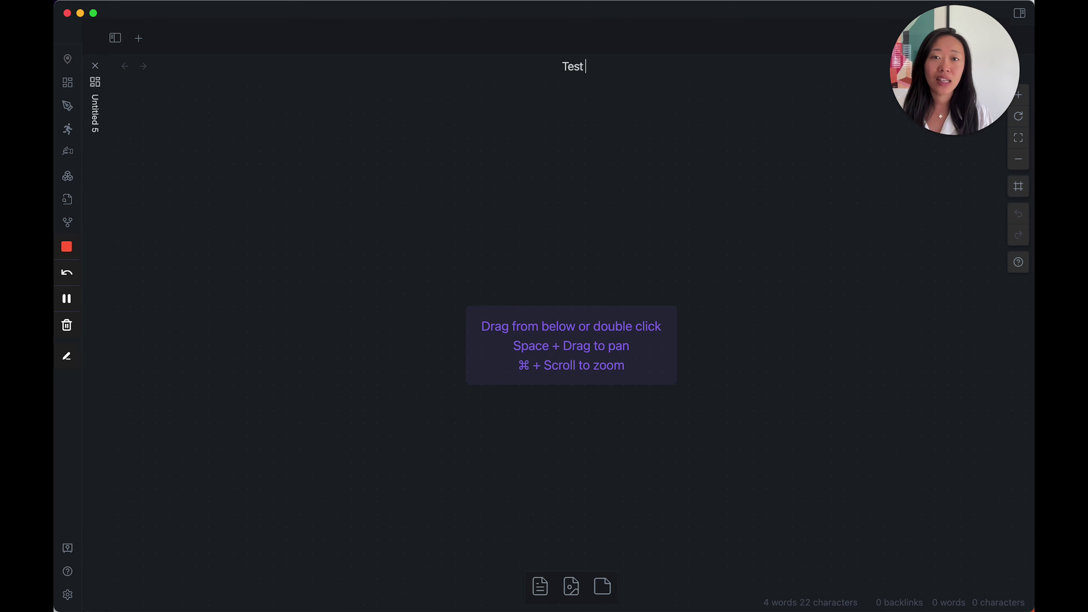
pyautogui.write(' Canvas')
pyautogui.press('Return')
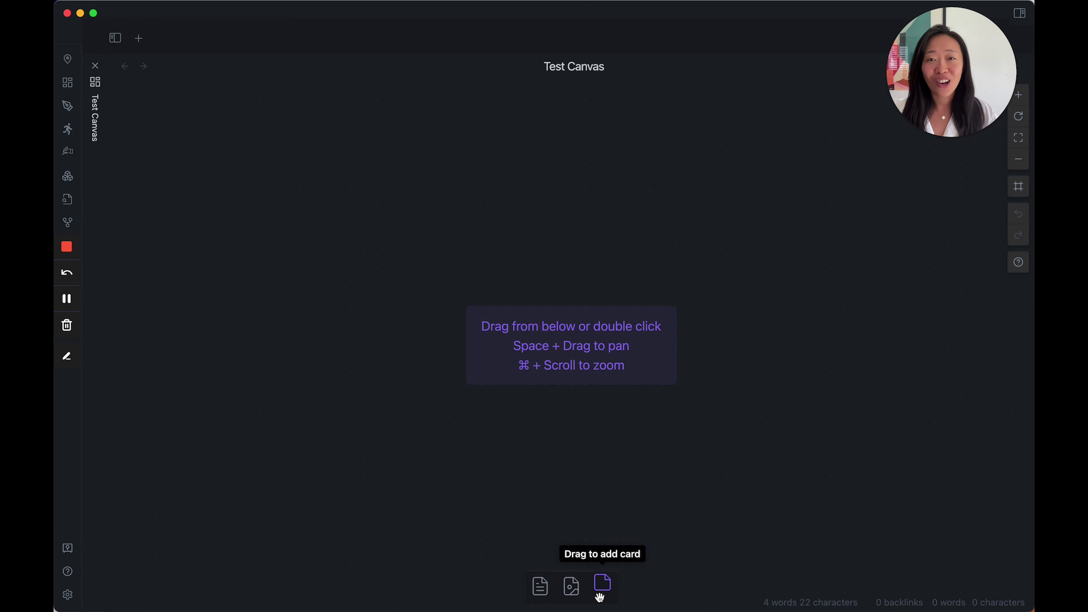
# Add the existing note "12 questions" to the canvas and make its card tall enough to show ten questions
pyautogui.moveTo(539, 586); pyautogui.dragTo(354, 343)
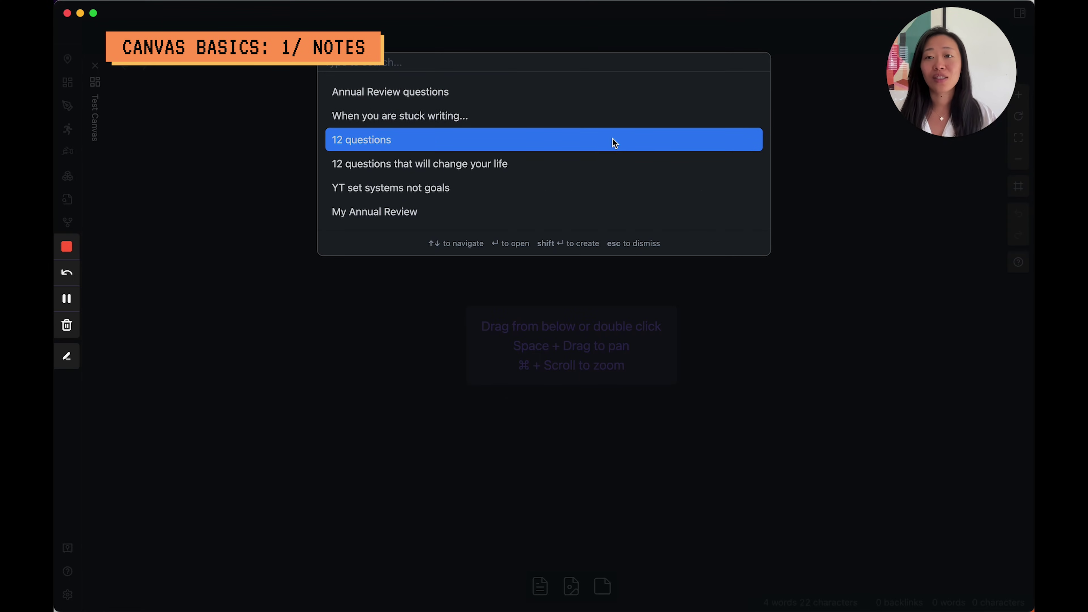
pyautogui.write('12 qu')
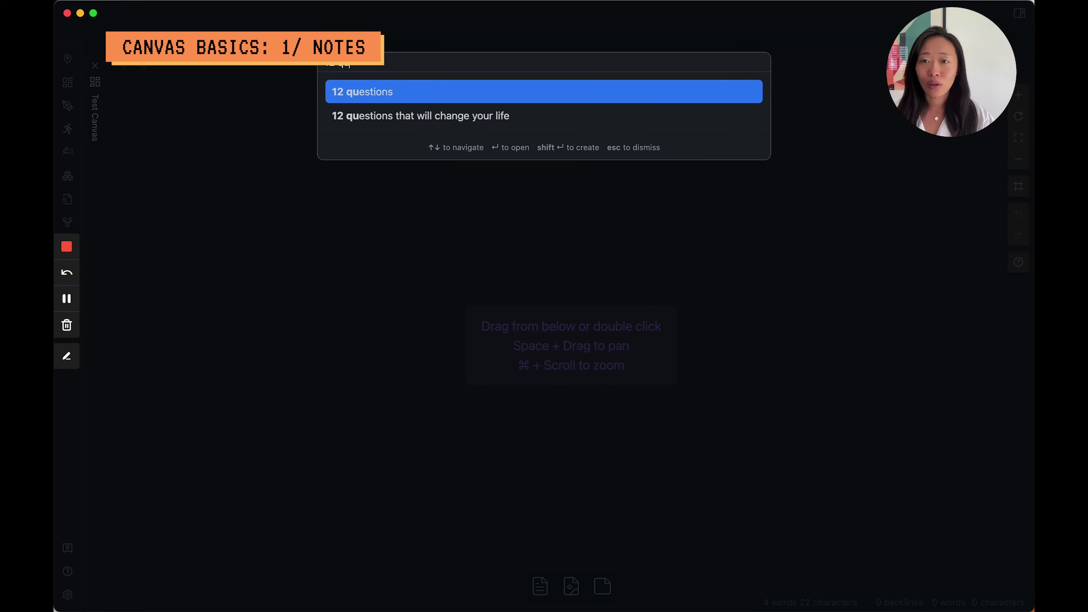
pyautogui.click(503, 92)
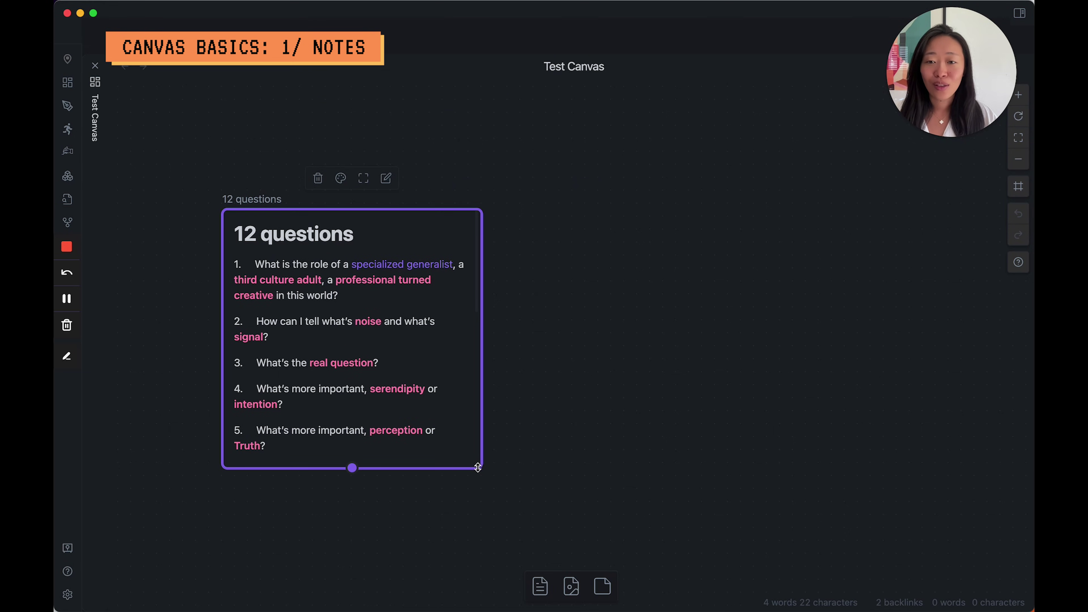
pyautogui.moveTo(477, 468); pyautogui.dragTo(650, 603)
pyautogui.scroll(5, 502, 348)
pyautogui.click(503, 349)
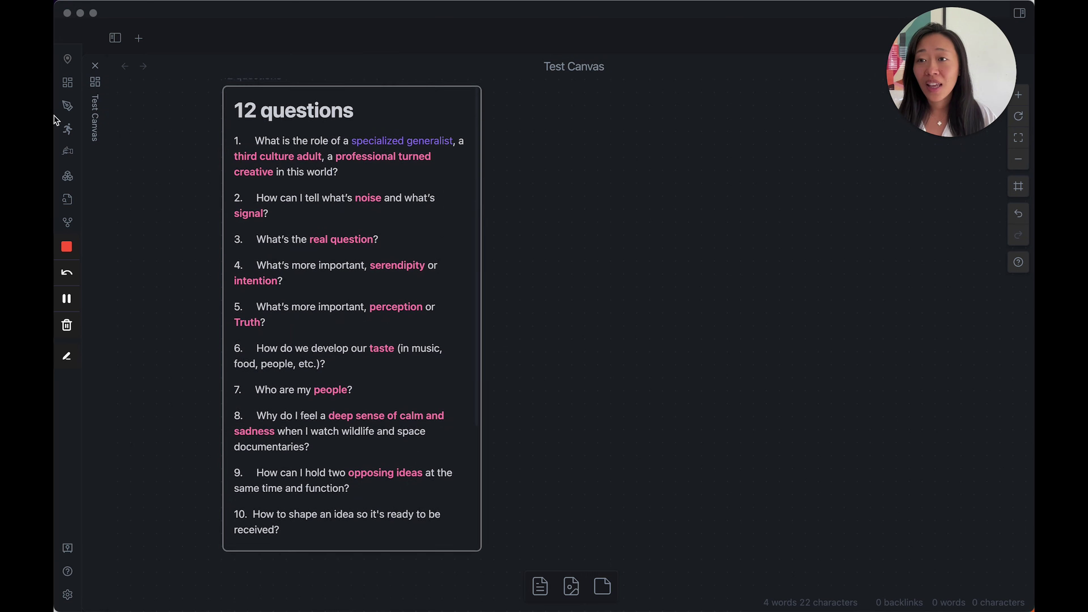
# Add the vault image 4D6EF9DB-0829-4377-B33C-0E06E53193D3.jpeg to the canvas beside the "12 questions" note
pyautogui.moveTo(572, 589); pyautogui.dragTo(660, 268)
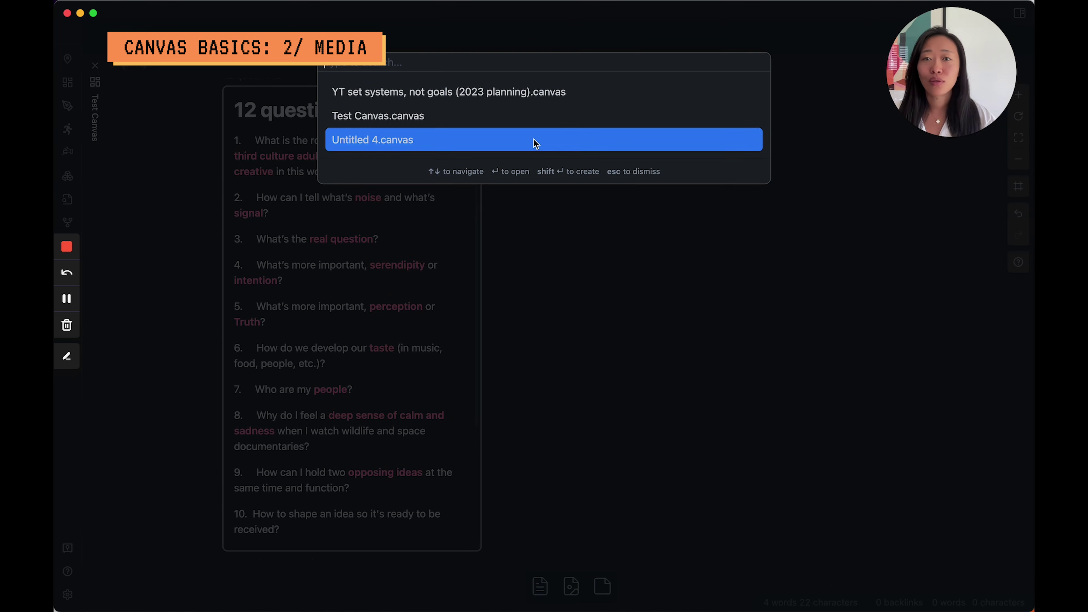
pyautogui.write('4d')
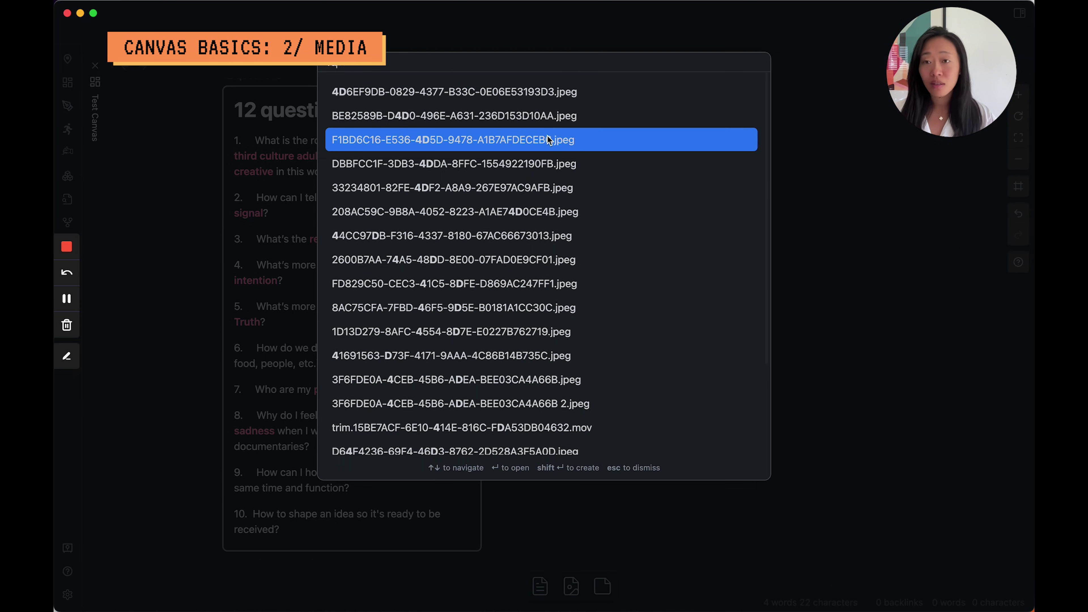
pyautogui.click(520, 98)
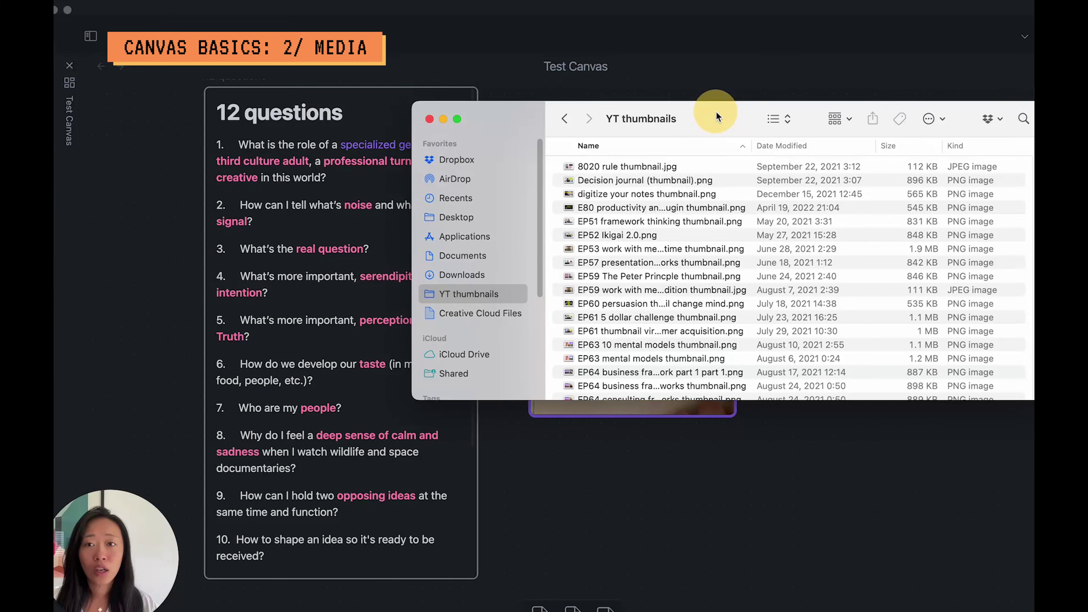
# Add "8020 rule thumbnail.jpg" from the YT thumbnails folder in Finder to the canvas and move it closer to the book photo
pyautogui.moveTo(716, 112); pyautogui.dragTo(668, 379)
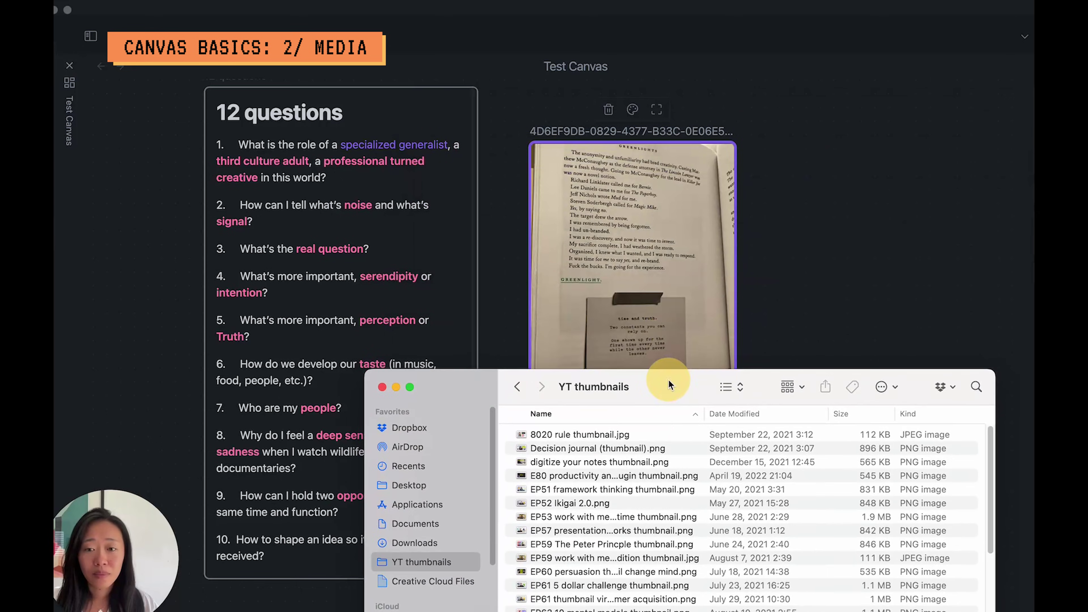
pyautogui.moveTo(583, 442); pyautogui.dragTo(879, 150)
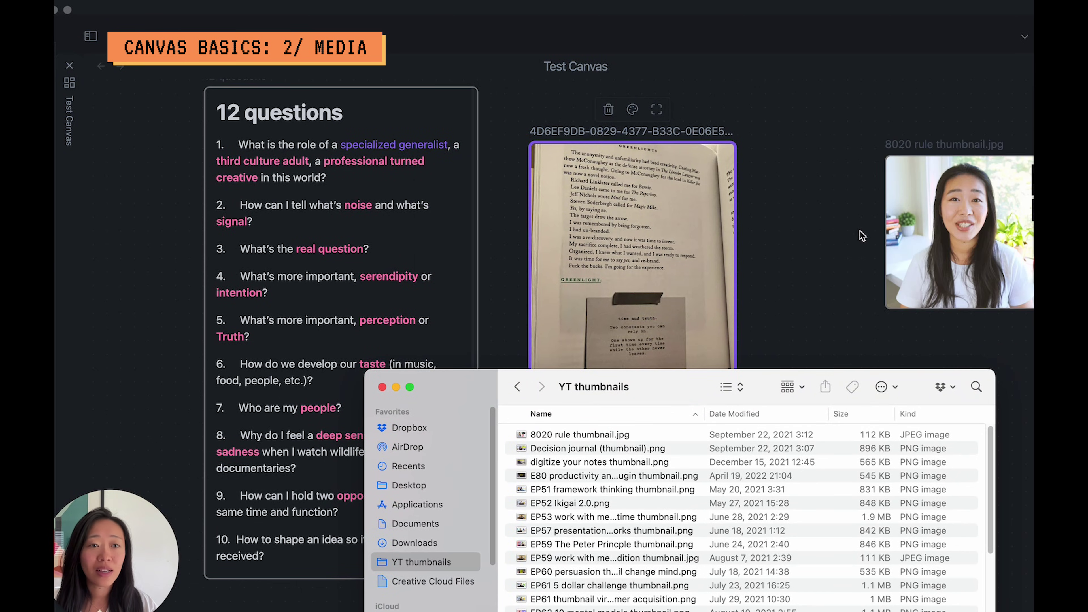
pyautogui.click(749, 149)
pyautogui.moveTo(958, 235); pyautogui.dragTo(828, 182)
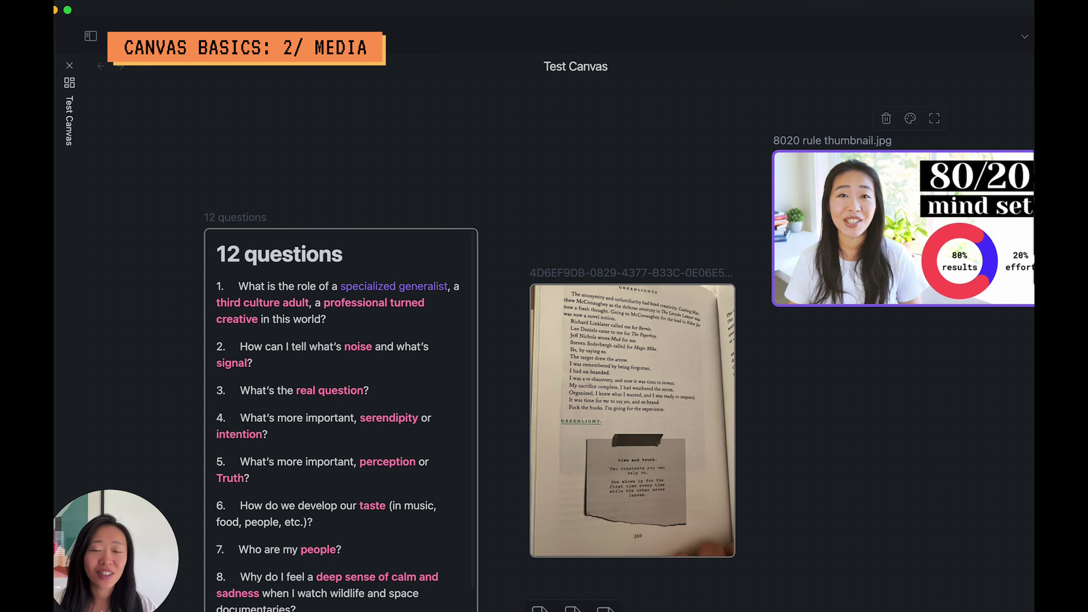
# Shrink the 8020 rule thumbnail to less than half its width and place it above and right of the book photo
pyautogui.hscroll(3, 980, 229)
pyautogui.moveTo(788, 306); pyautogui.dragTo(801, 208)
pyautogui.click(775, 194)
pyautogui.click(925, 302)
pyautogui.scroll(-3, 925, 302)
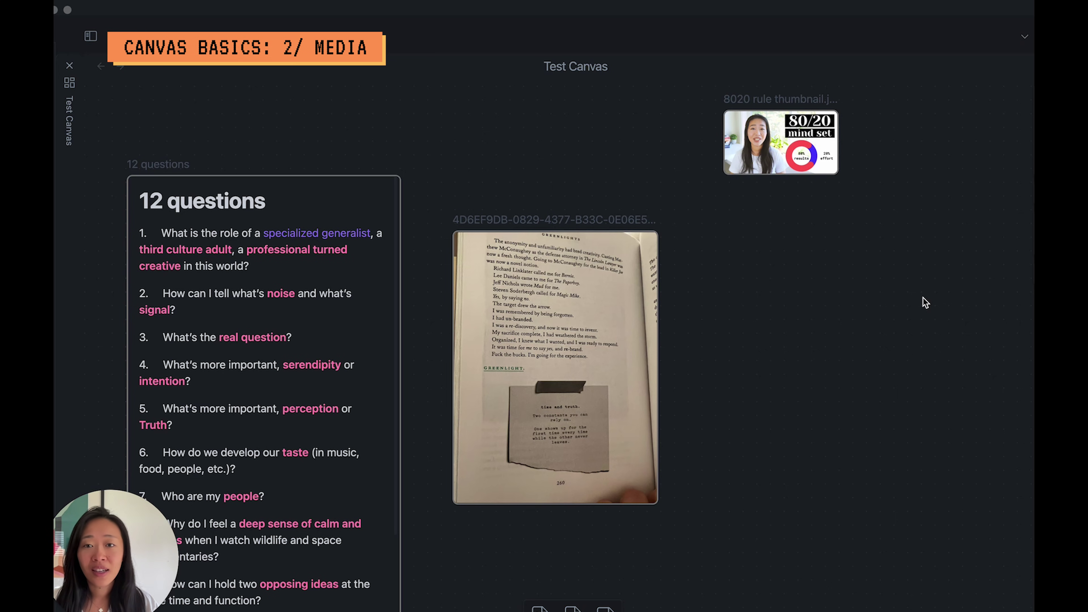
# Switch to the browser and embed the are.na/blog/notes-on-taste page on the canvas below the 8020 rule thumbnail
pyautogui.press('super+Tab')
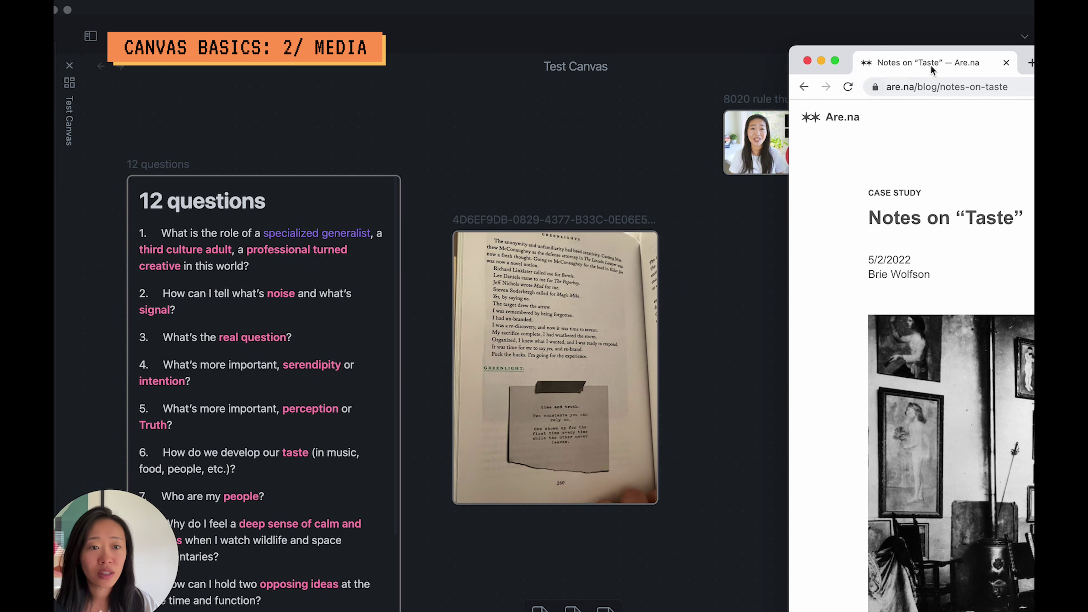
pyautogui.moveTo(1026, 64); pyautogui.dragTo(1039, 218)
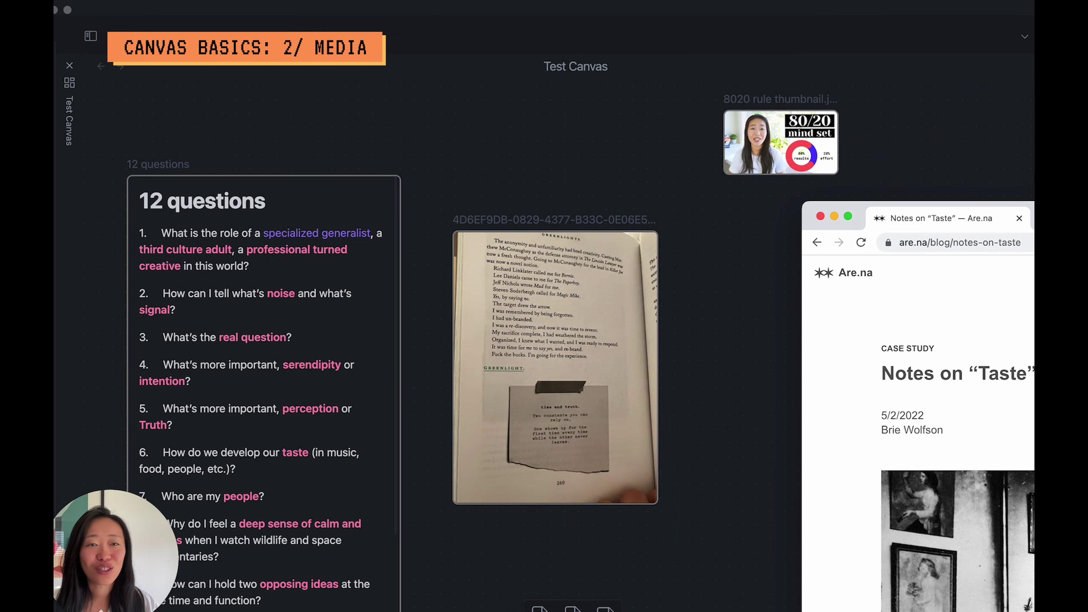
pyautogui.moveTo(840, 281); pyautogui.dragTo(749, 287)
pyautogui.click(700, 366)
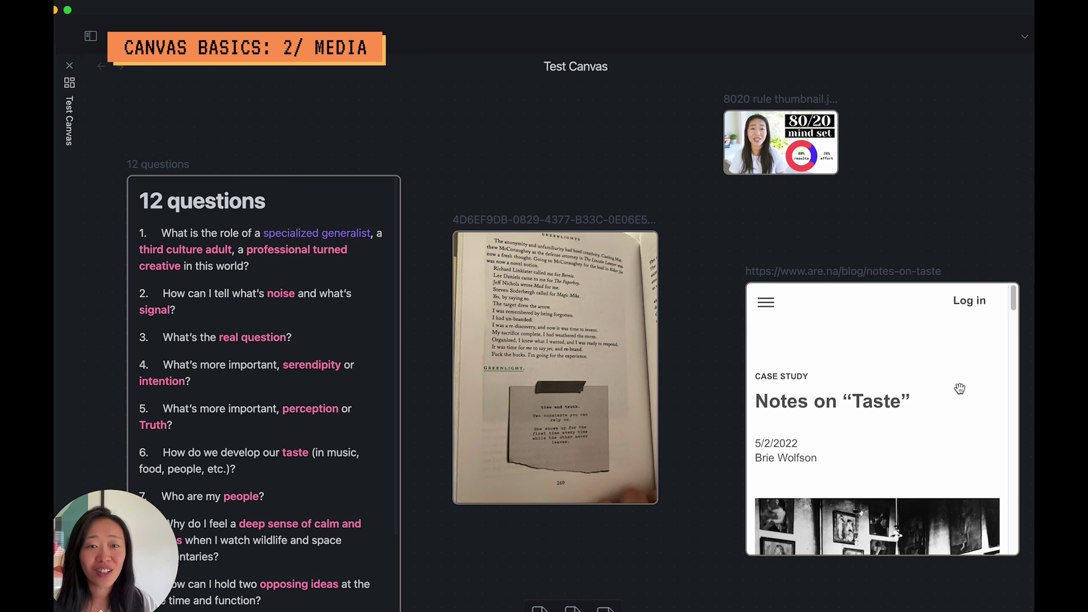
# Read through the opening paragraphs of the embedded "Notes on 'Taste'" article and return to its beginning
pyautogui.scroll(-10, 956, 432)
pyautogui.scroll(10, 937, 396)
pyautogui.click(942, 418)
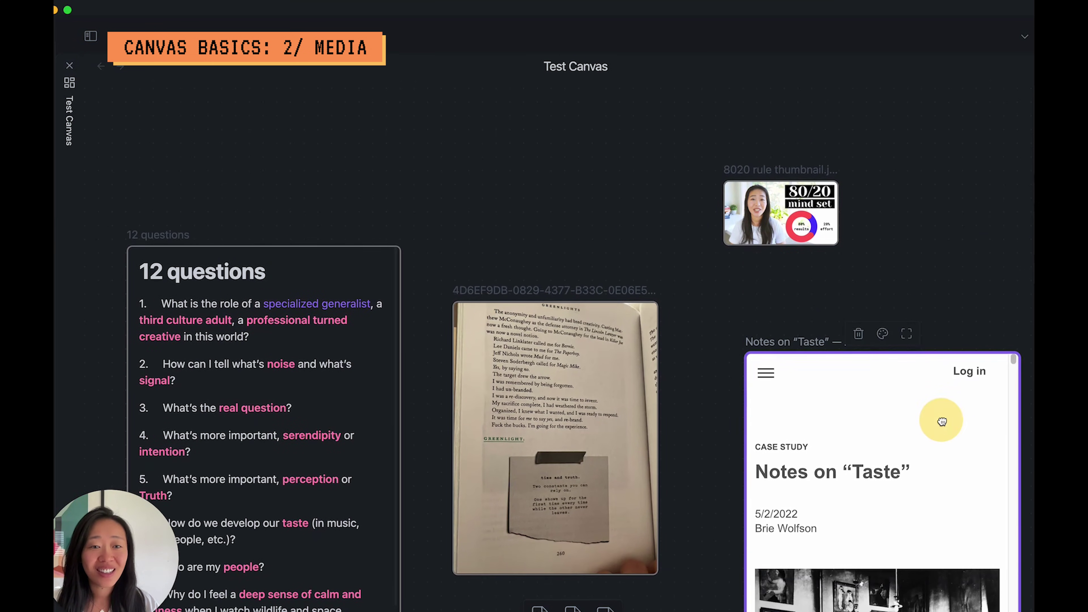
pyautogui.scroll(-3, 944, 426)
pyautogui.scroll(-3, 945, 426)
pyautogui.scroll(2, 938, 390)
pyautogui.scroll(-5, 938, 441)
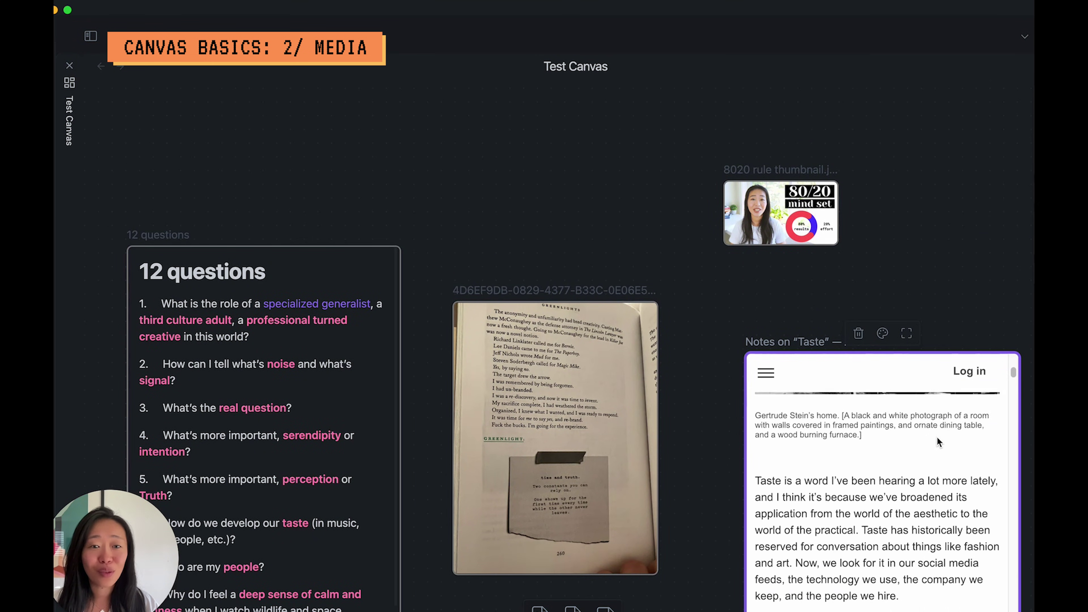
pyautogui.moveTo(825, 497); pyautogui.dragTo(923, 585)
pyautogui.scroll(-1, 925, 587)
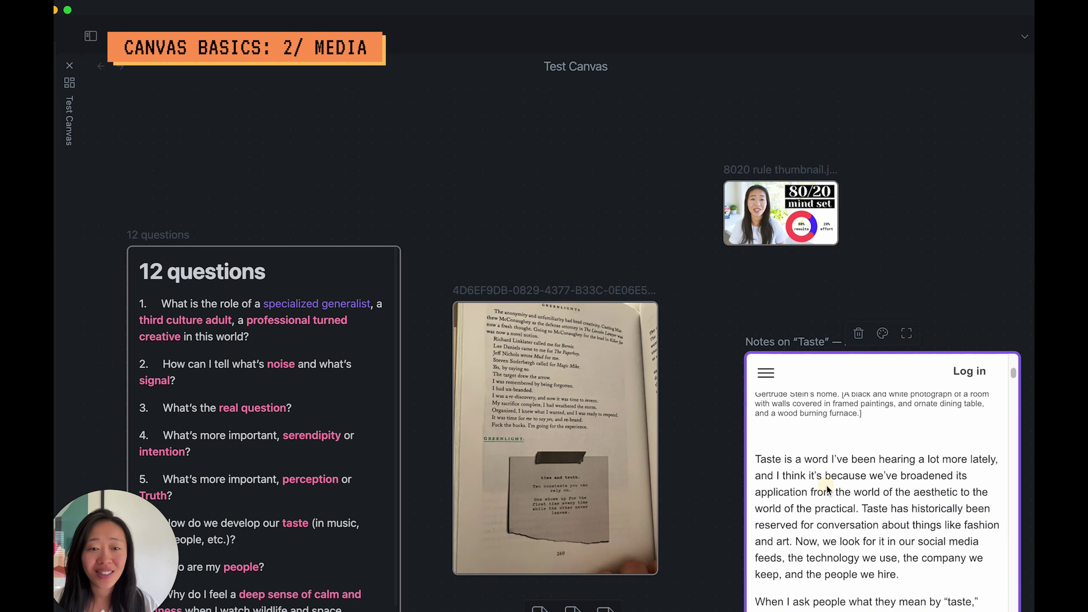
pyautogui.click(937, 590)
pyautogui.scroll(-5, 936, 590)
pyautogui.moveTo(839, 504); pyautogui.dragTo(937, 574)
pyautogui.click(933, 557)
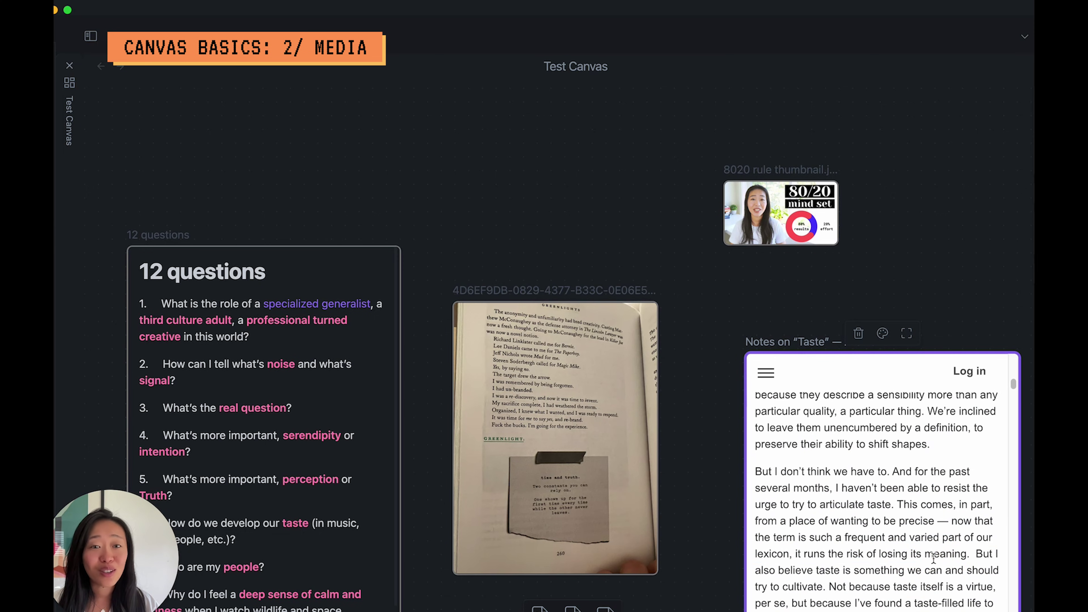
pyautogui.scroll(10, 871, 521)
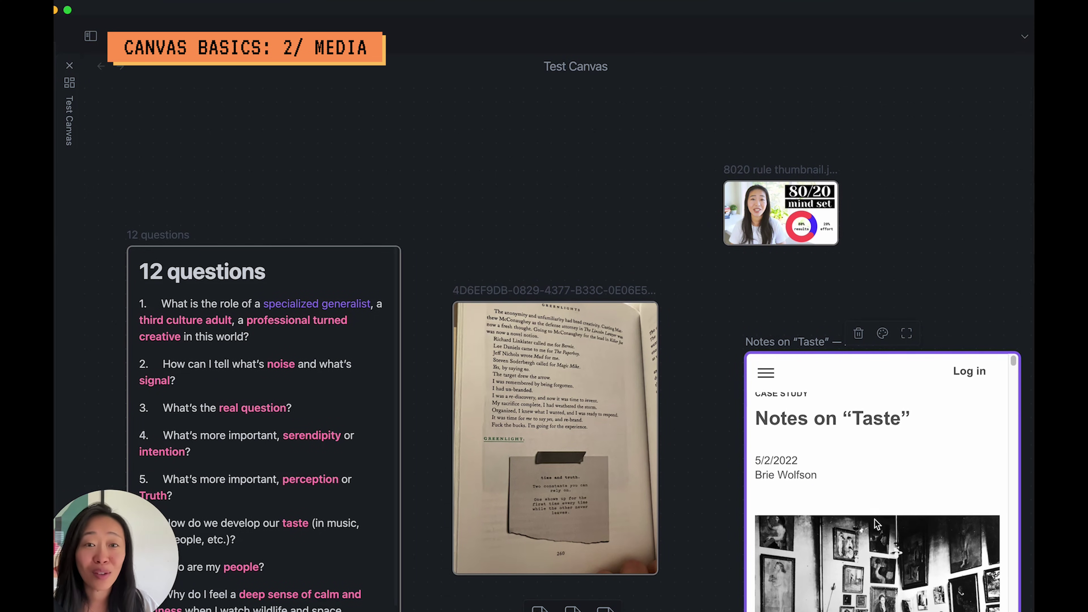
# Add a single text card below the book photo reading "This is like a sticky note", deleting the surplus blank card
pyautogui.scroll(-6, 946, 237)
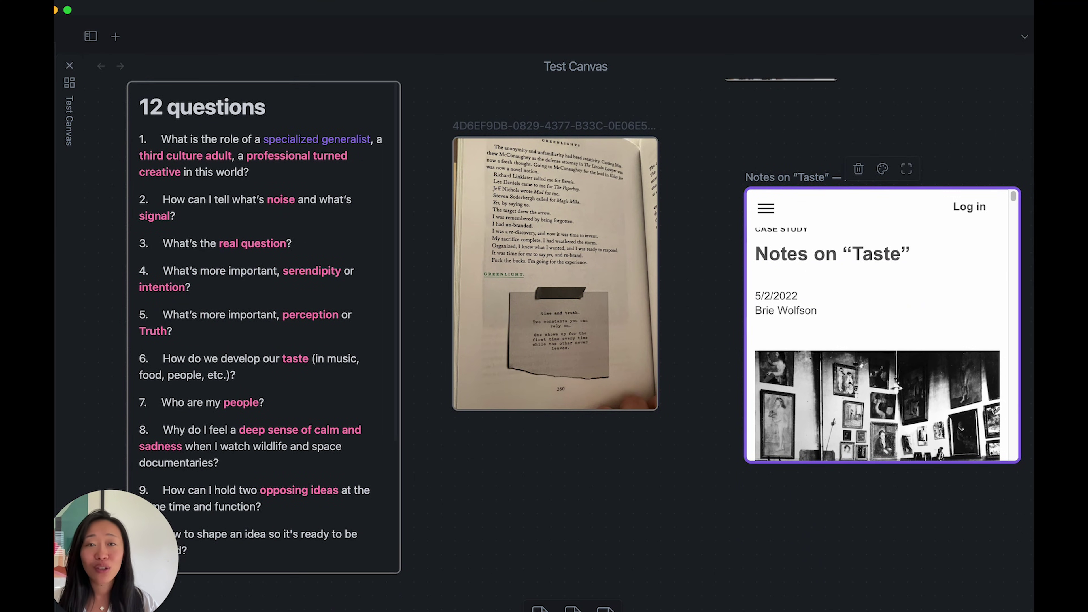
pyautogui.moveTo(605, 607); pyautogui.dragTo(597, 505)
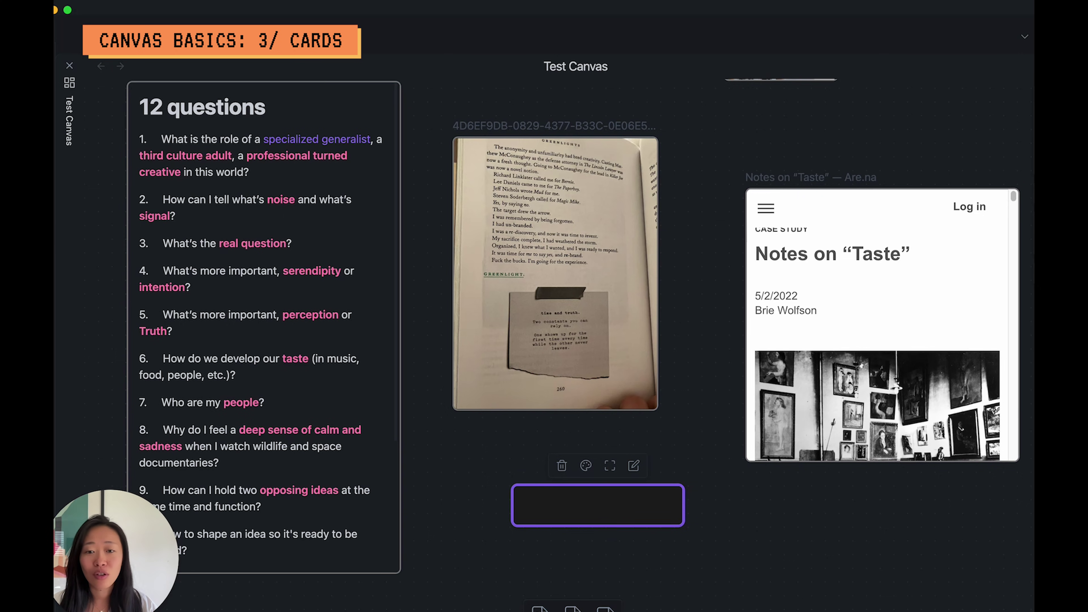
pyautogui.moveTo(605, 607); pyautogui.dragTo(775, 541)
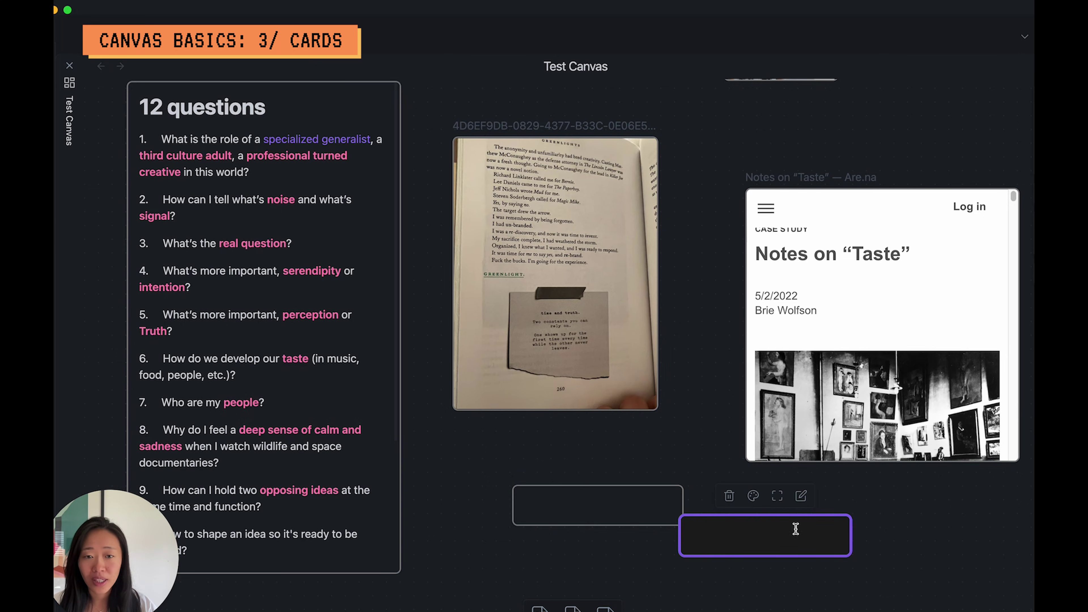
pyautogui.click(729, 496)
pyautogui.doubleClick(595, 512)
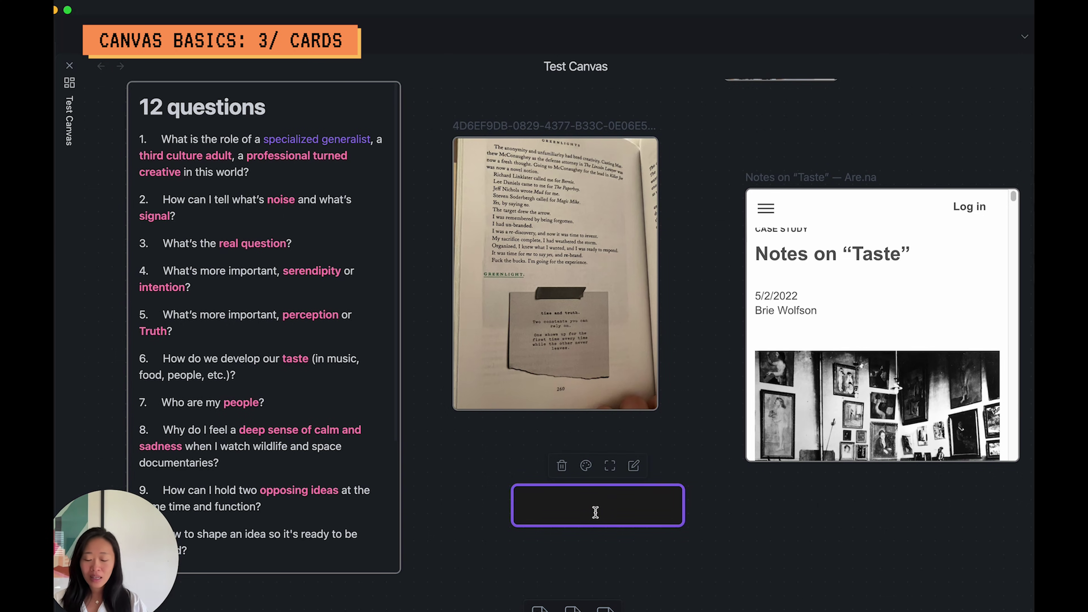
pyautogui.write('This is like a sticky note')
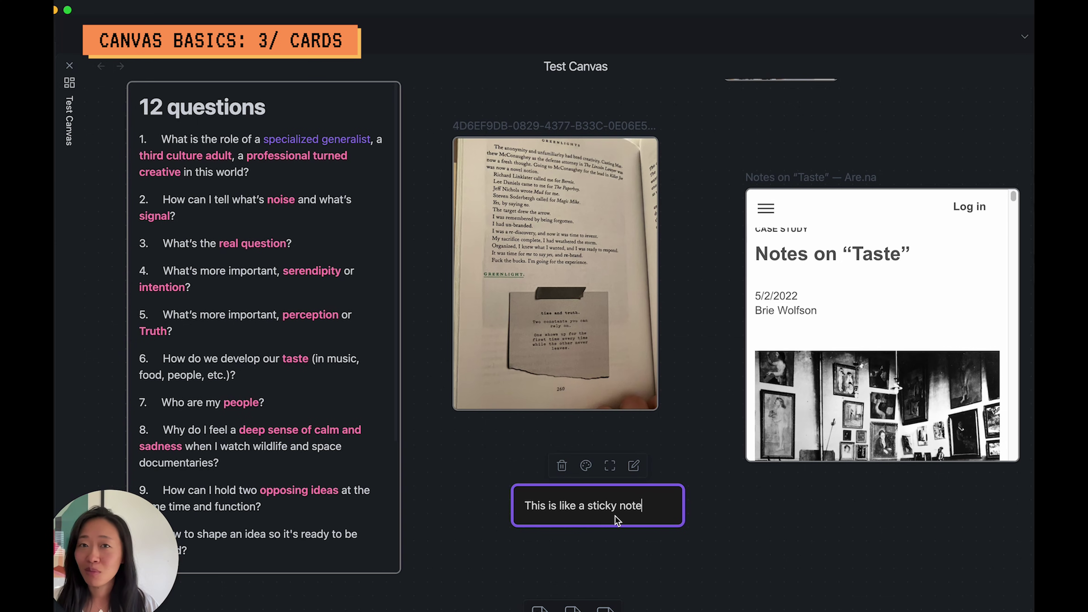
# Make the sticky note card about twice as tall and shift it slightly down and to the right
pyautogui.moveTo(636, 526); pyautogui.dragTo(636, 574)
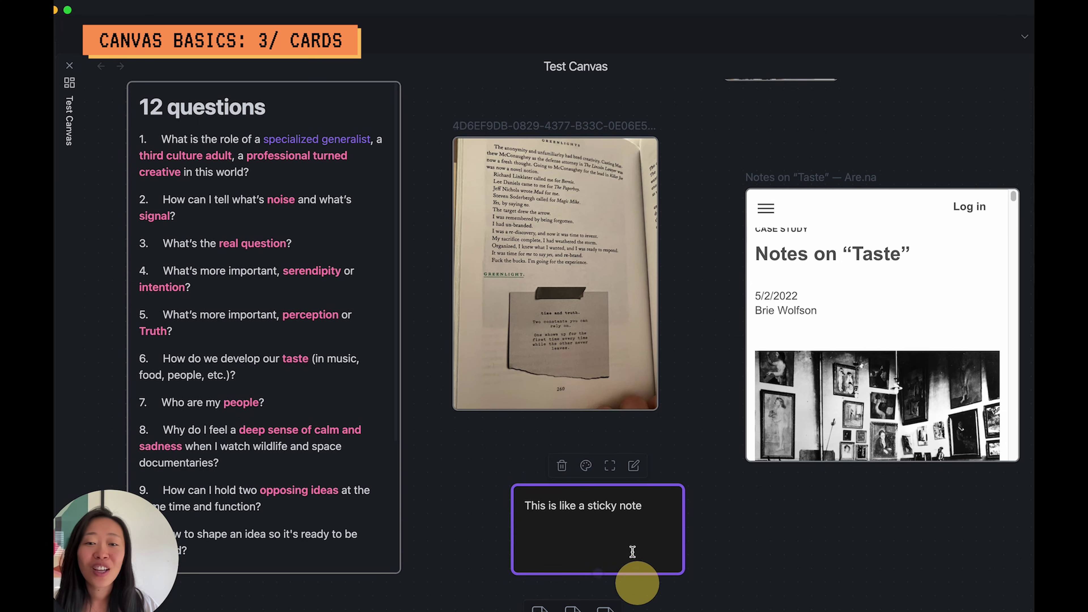
pyautogui.click(756, 538)
pyautogui.click(628, 497)
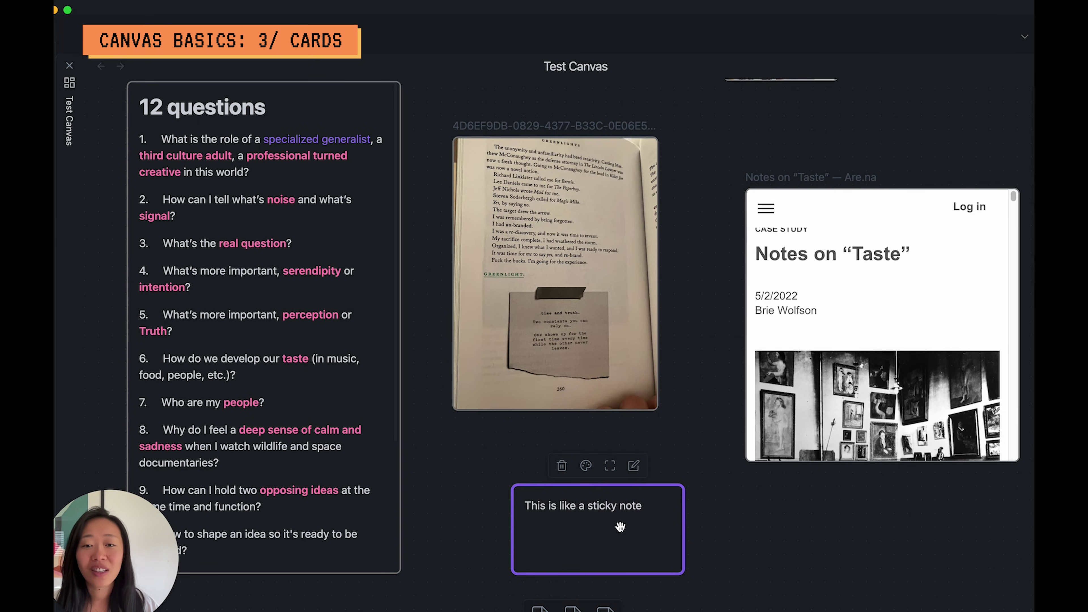
pyautogui.moveTo(622, 522); pyautogui.dragTo(639, 541)
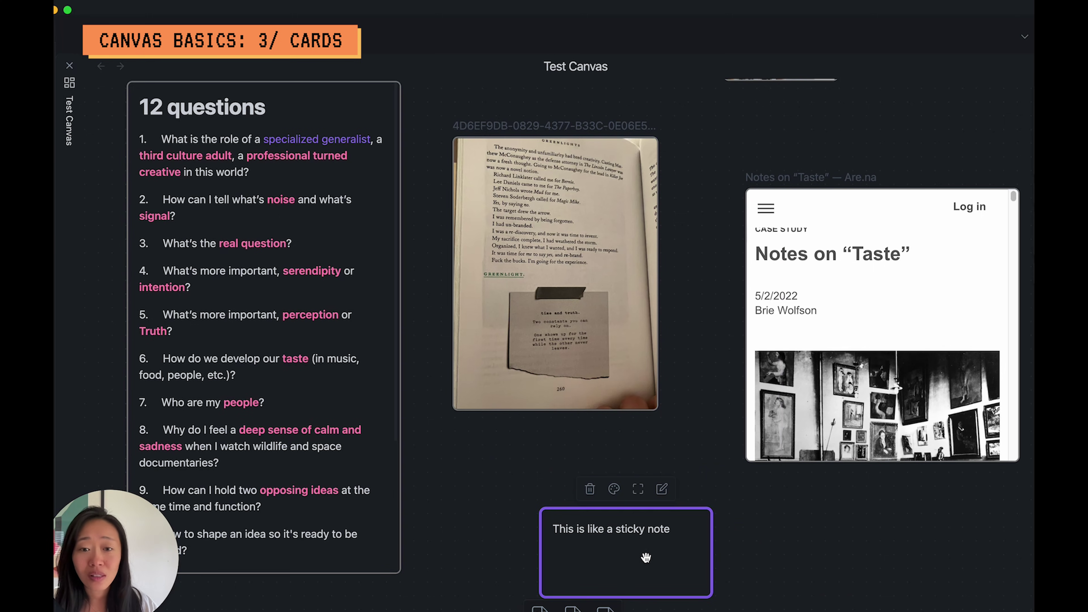
# Add a line reading "xxxxxxxx" below the text of the sticky note card and finish editing it
pyautogui.doubleClick(641, 548)
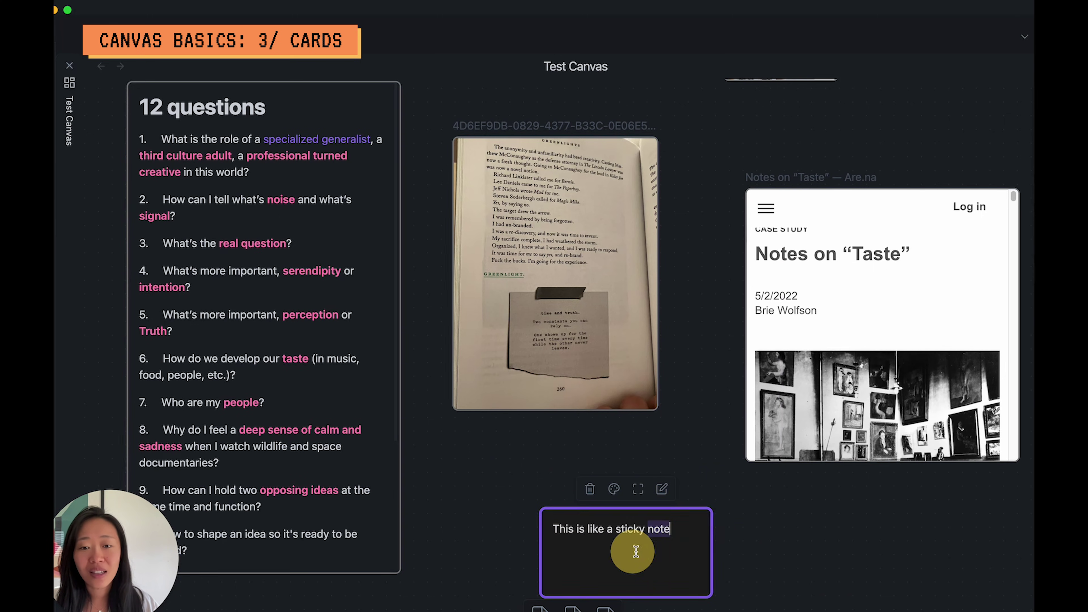
pyautogui.press('Return')
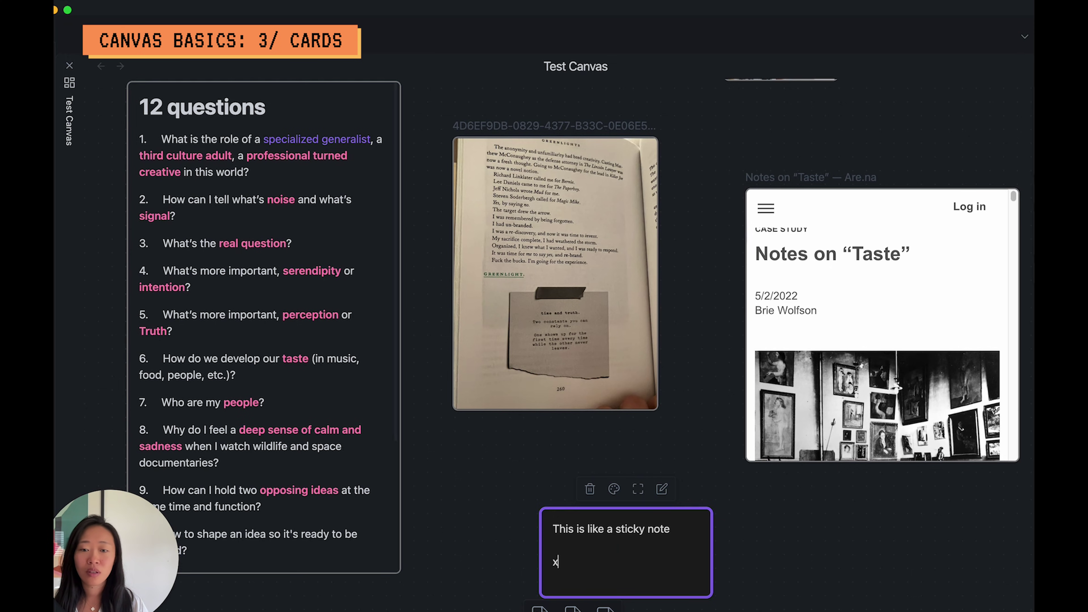
pyautogui.press('Return')
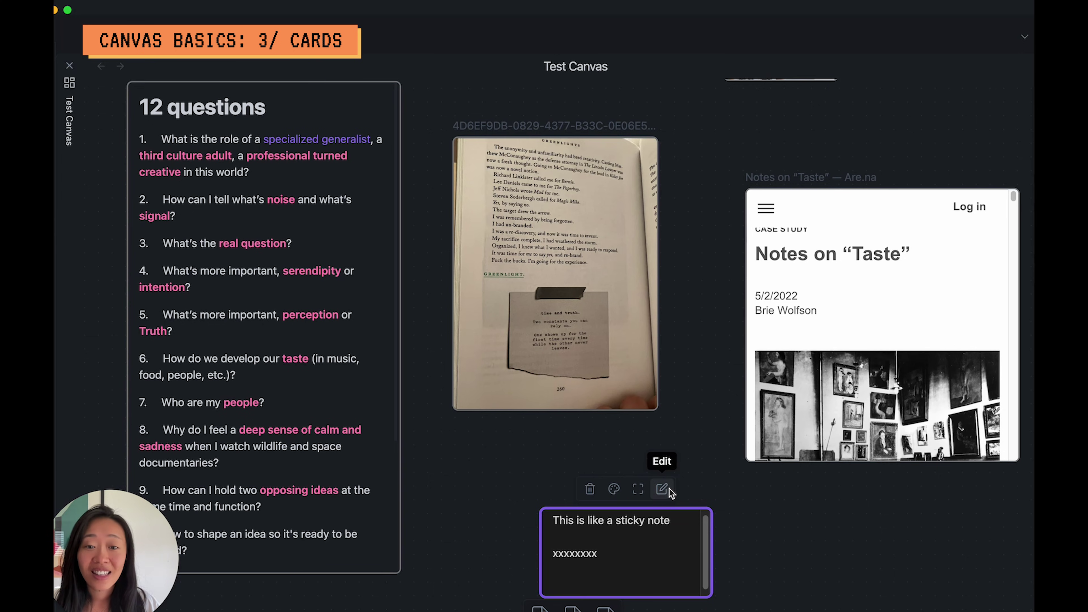
pyautogui.click(786, 517)
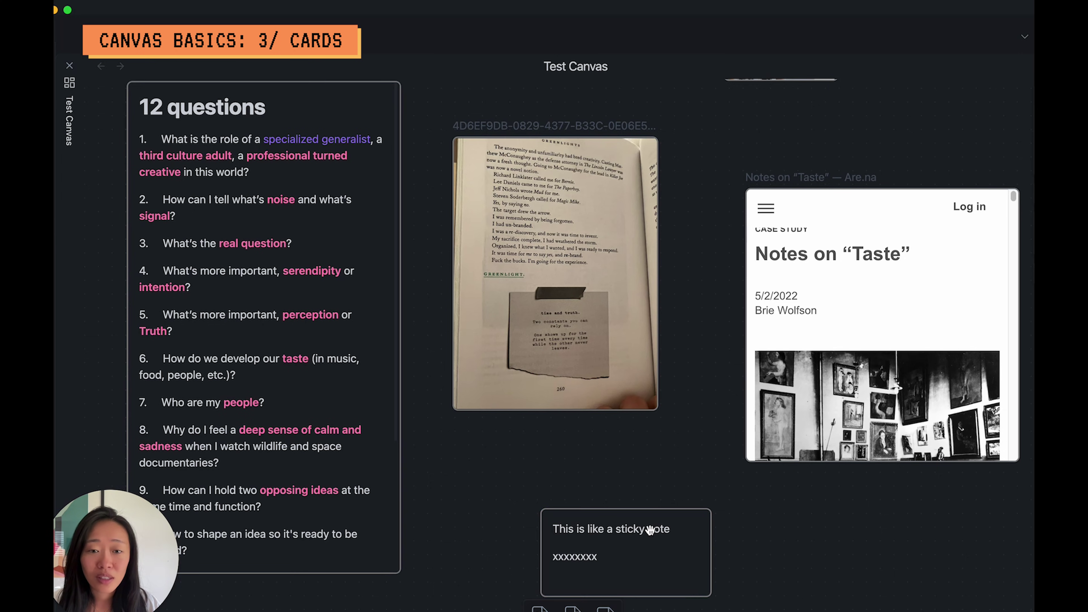
# Convert the sticky note card to a note file titled "Example sticky note"
pyautogui.rightClick(662, 535)
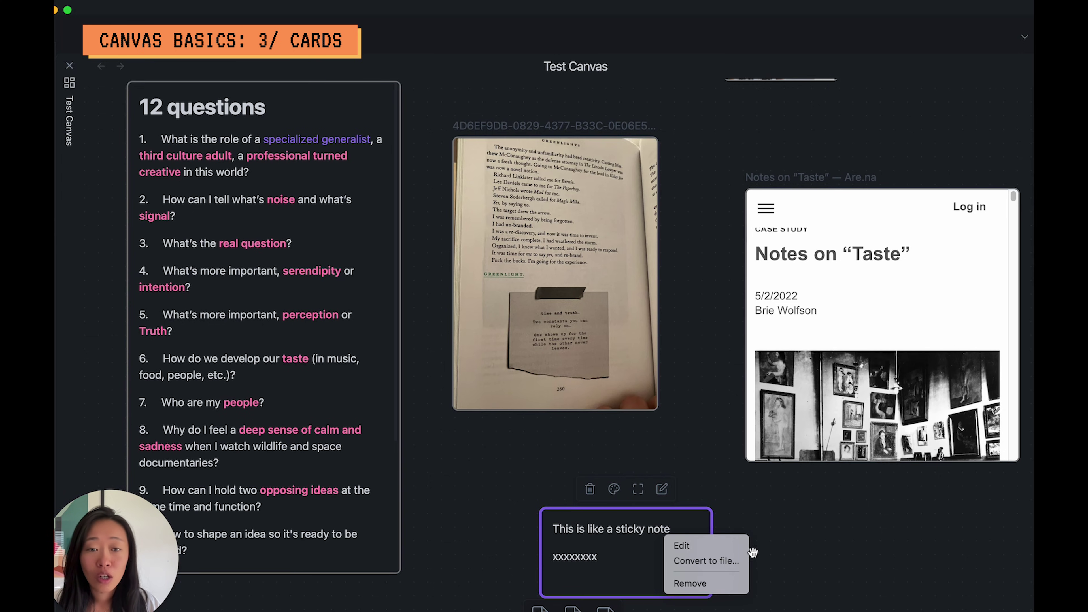
pyautogui.click(741, 563)
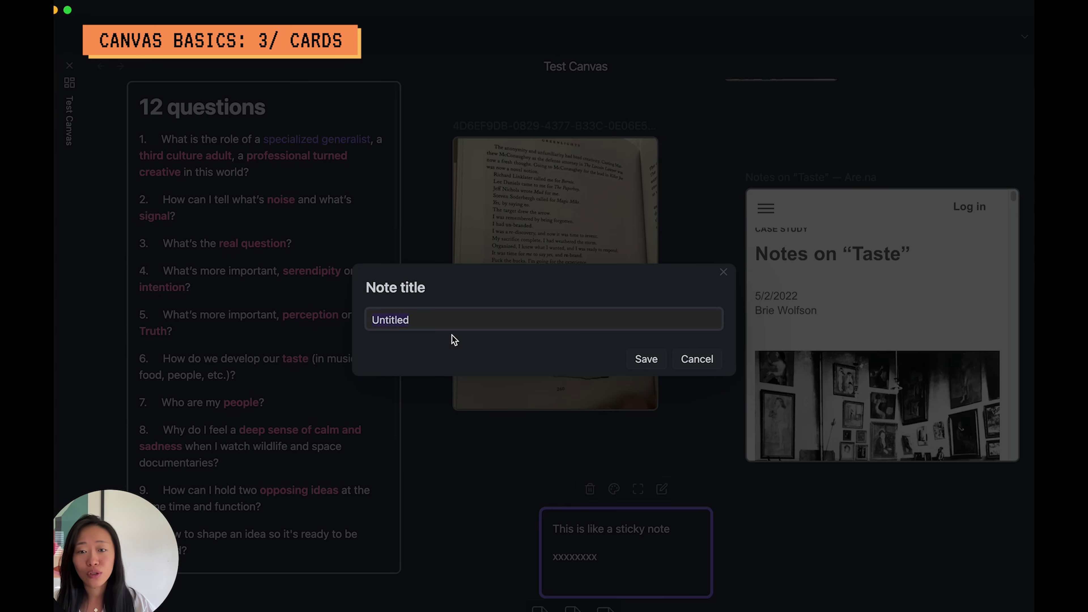
pyautogui.write('Example')
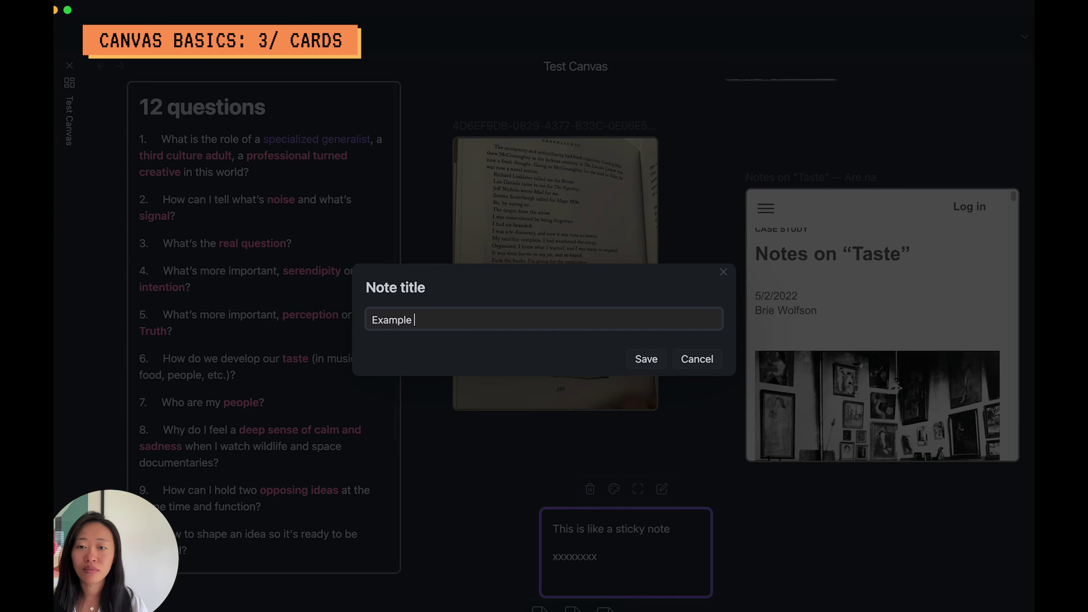
pyautogui.write(' sticky note')
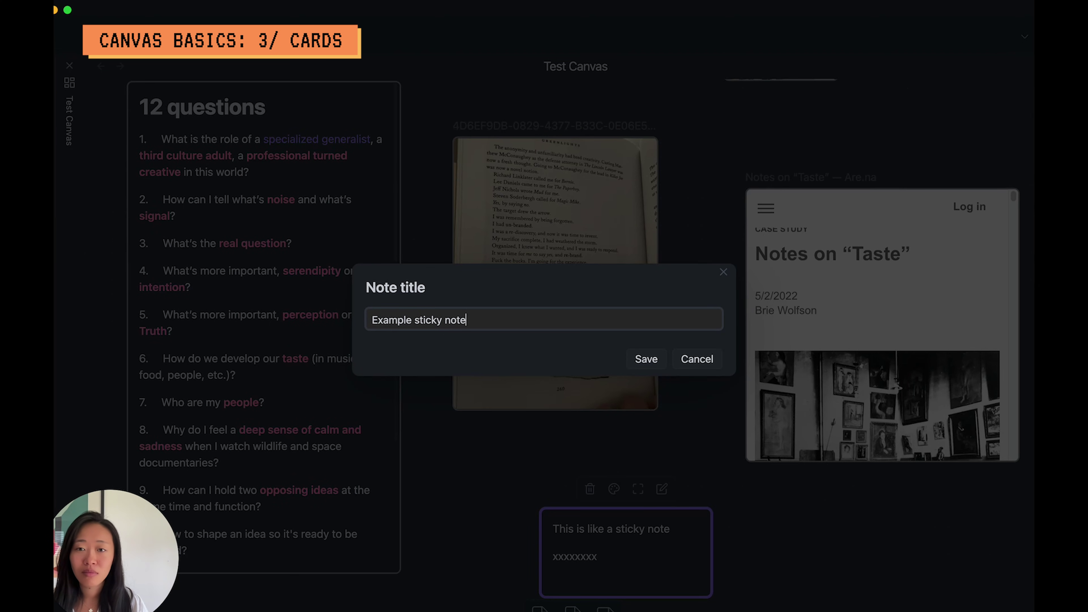
pyautogui.press('Return')
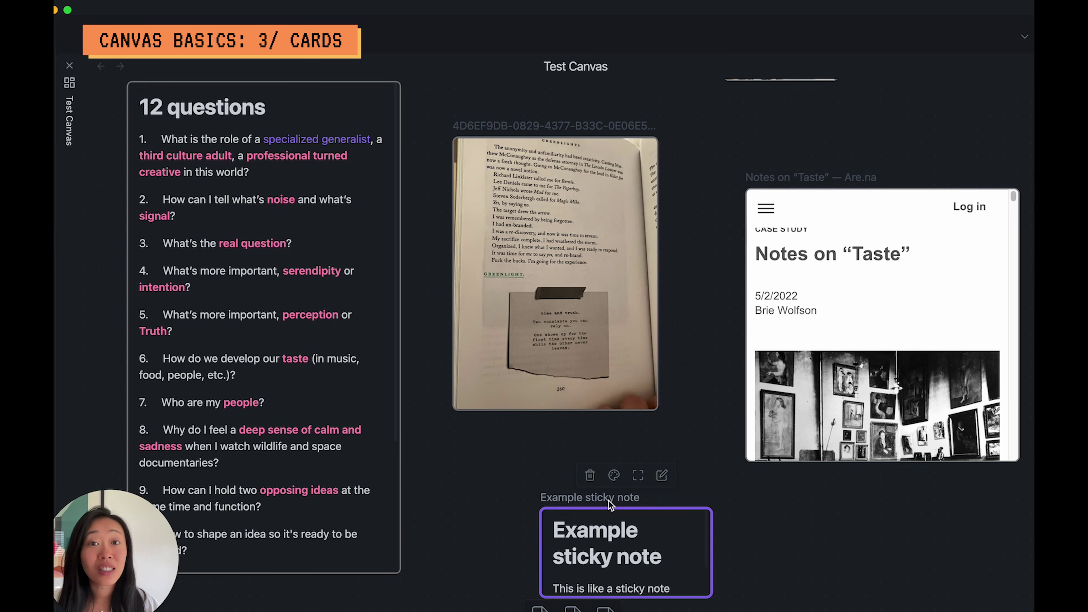
# Extend the Example sticky note card upward so its title and both text lines fit, and open its text for editing
pyautogui.moveTo(660, 507); pyautogui.dragTo(679, 462)
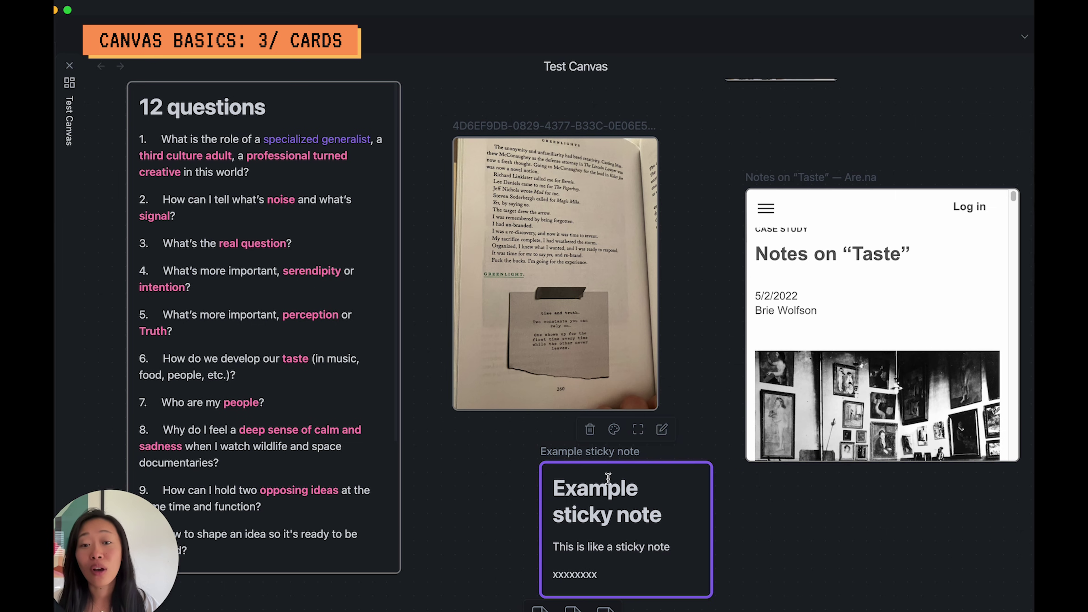
pyautogui.scroll(-2, 629, 535)
pyautogui.doubleClick(568, 513)
pyautogui.moveTo(632, 513); pyautogui.dragTo(659, 543)
pyautogui.click(660, 542)
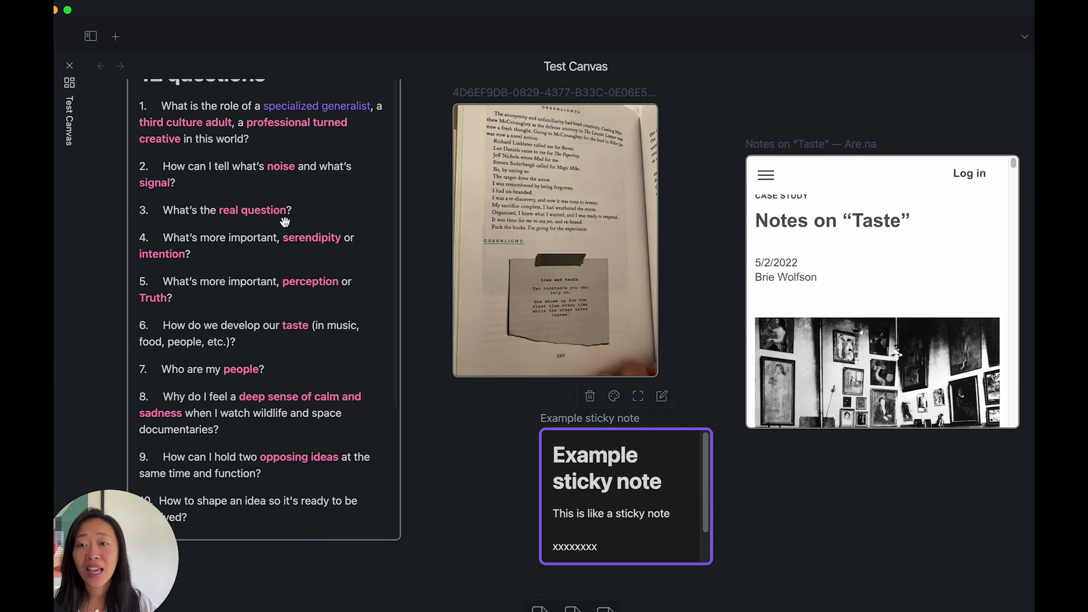
# Leave the sticky note's text and select the book photo and the embedded "Notes on 'Taste'" page in turn
pyautogui.scroll(1, 285, 222)
pyautogui.click(284, 292)
pyautogui.click(570, 275)
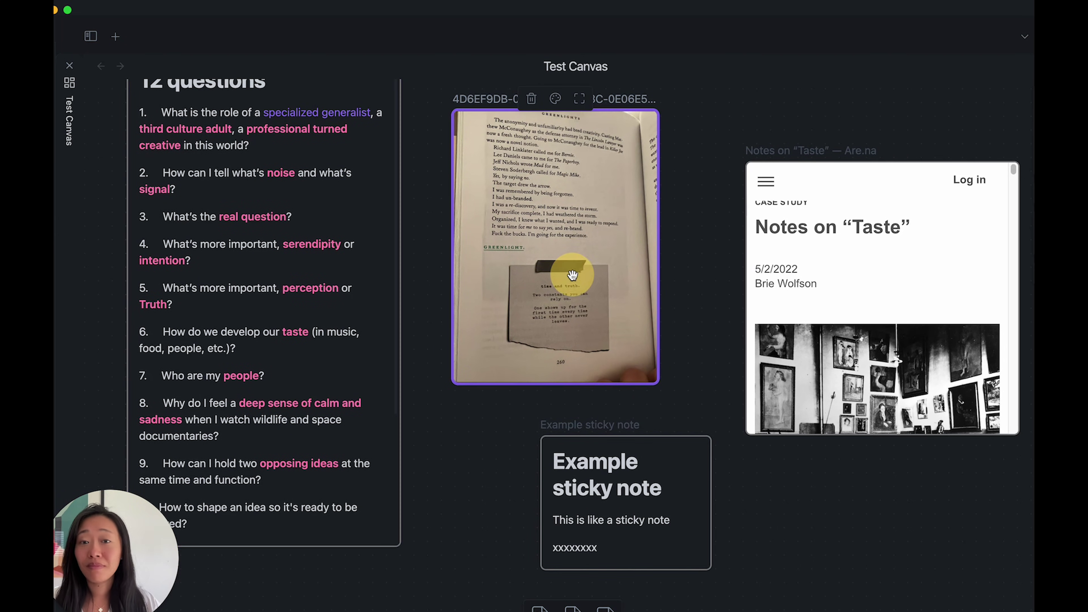
pyautogui.click(894, 297)
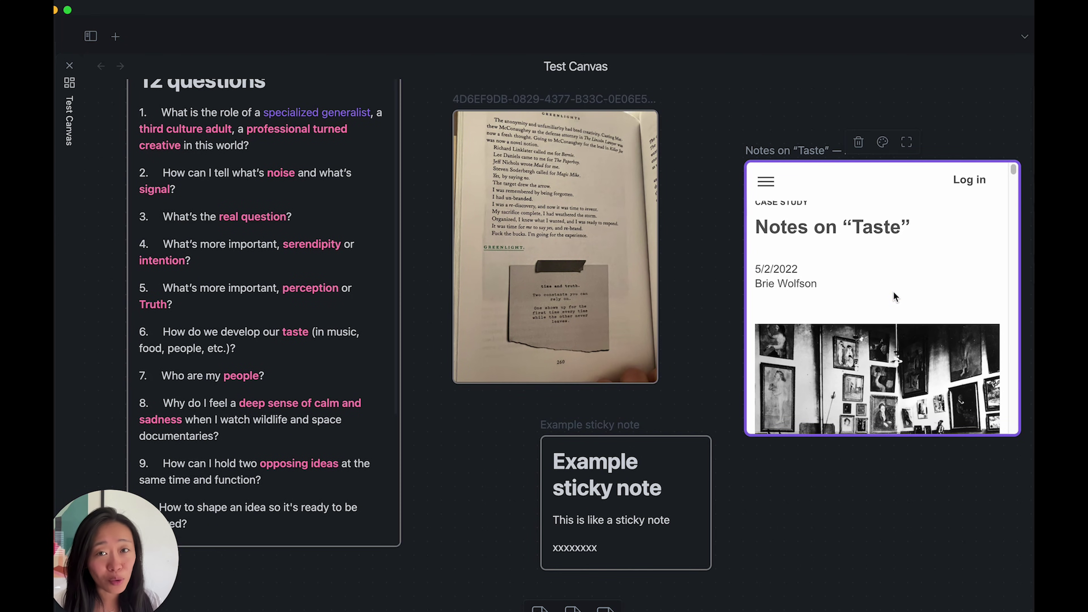
pyautogui.doubleClick(817, 530)
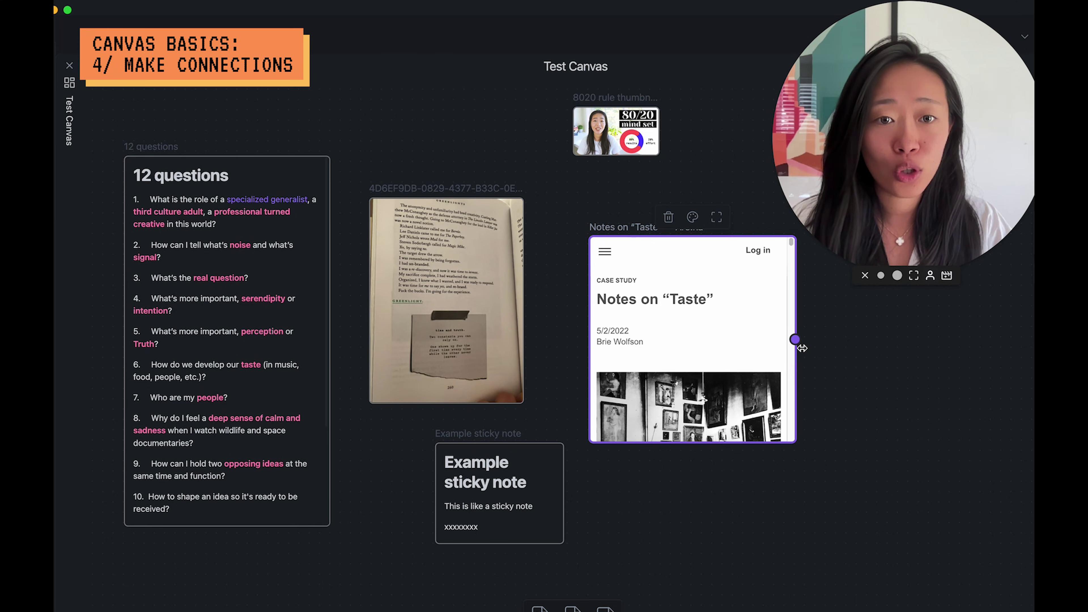
# Draw arrows from the "Notes on 'Taste'" page to the sticky note, and from 12 questions to the book photo and sticky note
pyautogui.moveTo(693, 442); pyautogui.dragTo(592, 541)
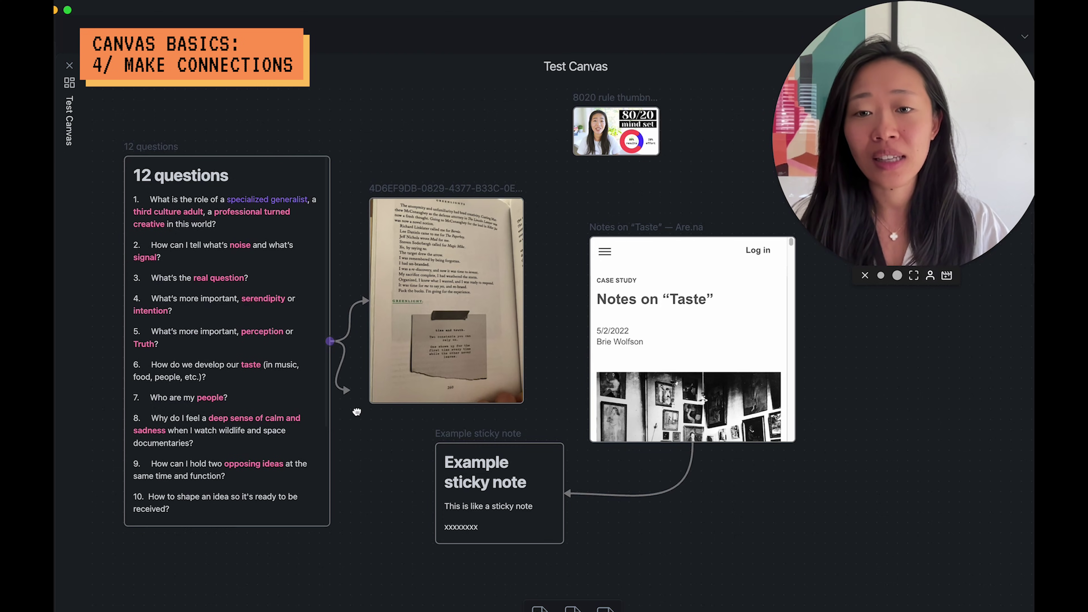
pyautogui.moveTo(357, 412); pyautogui.dragTo(456, 504)
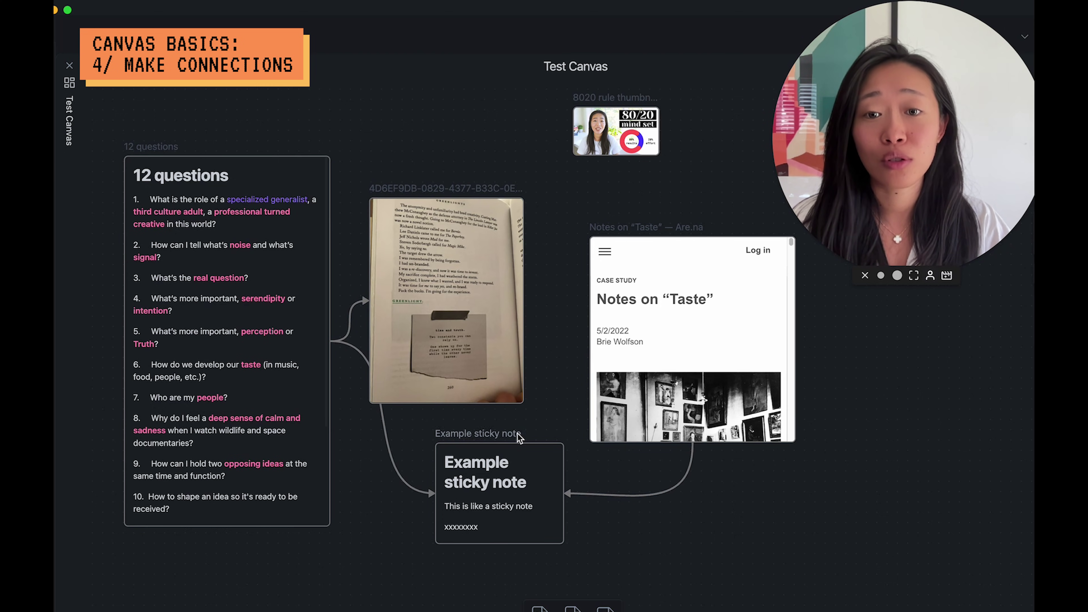
pyautogui.hscroll(-5, 530, 480)
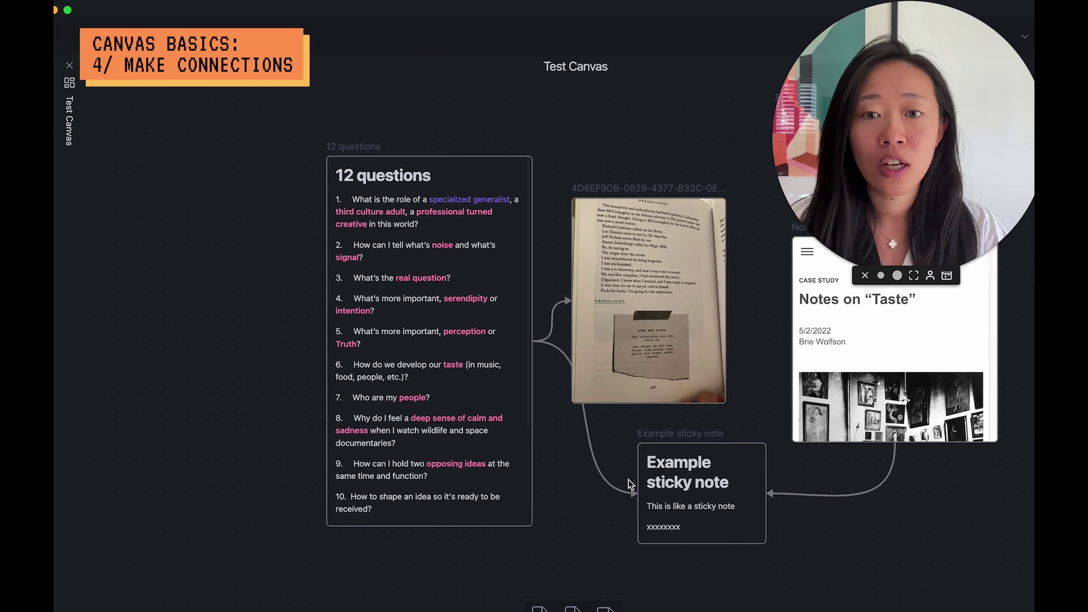
pyautogui.hscroll(5, 621, 508)
pyautogui.hscroll(-1, 621, 511)
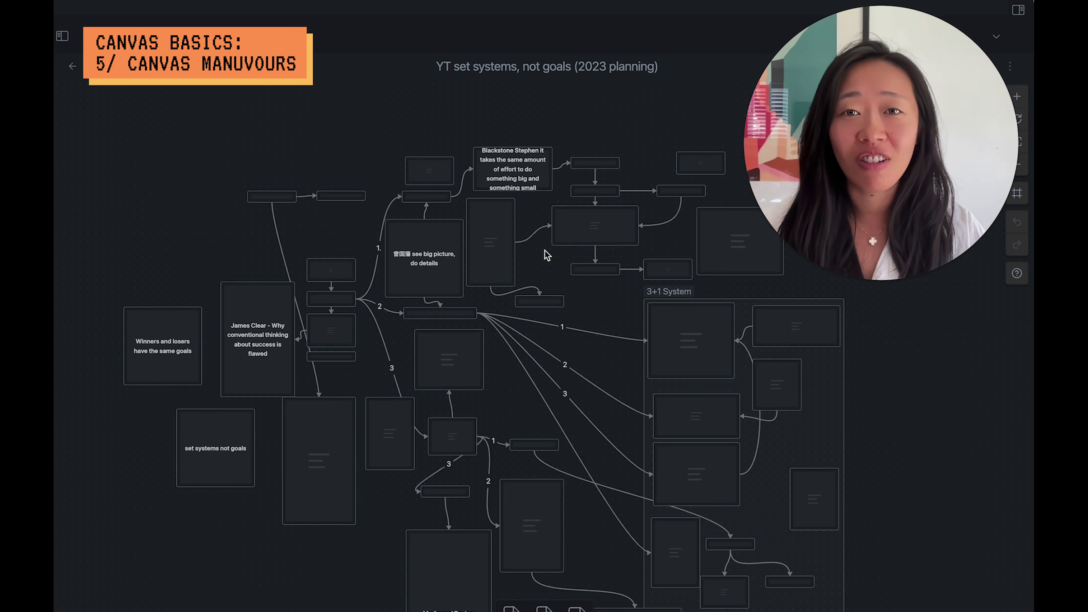
# Pan the "YT set systems, not goals (2023 planning)" canvas freely, vertically and horizontally to look over its linked cards
pyautogui.scroll(-2, 618, 320)
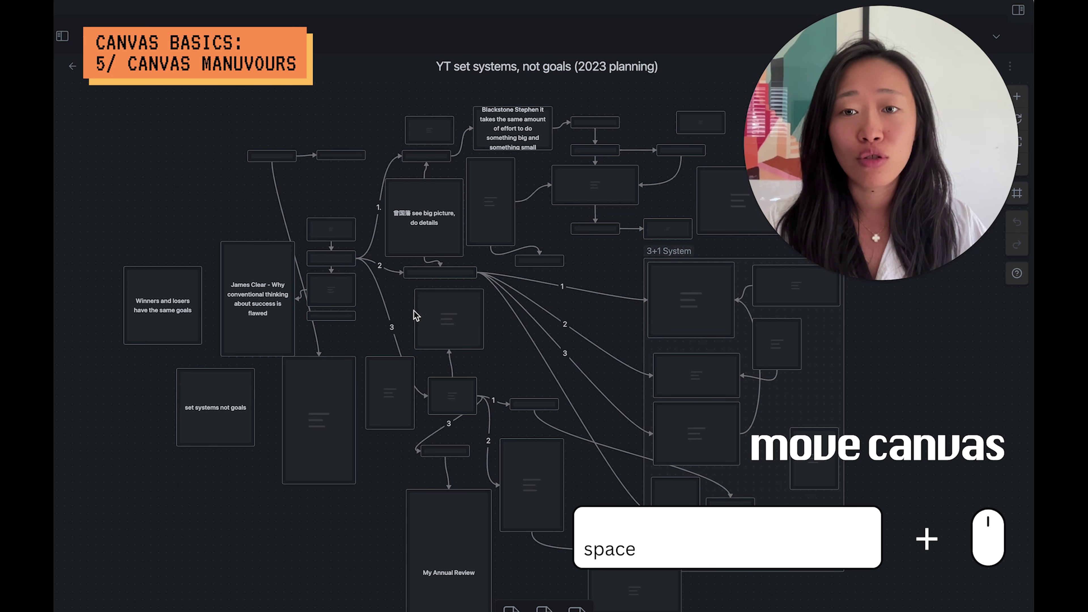
pyautogui.moveTo(414, 315); pyautogui.dragTo(394, 299)
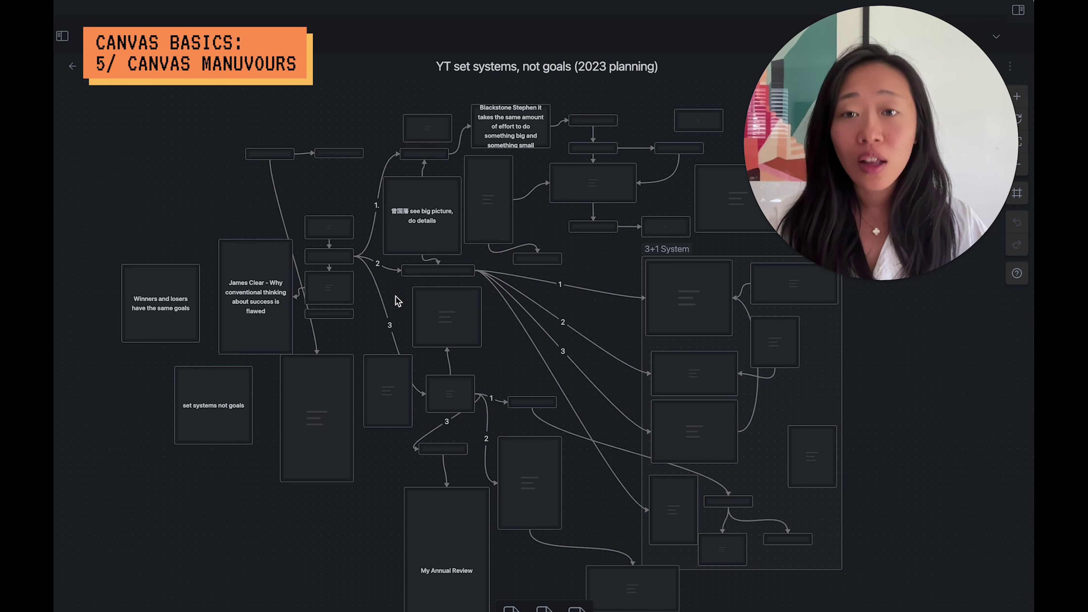
pyautogui.scroll(1, 670, 317)
pyautogui.scroll(-3, 627, 369)
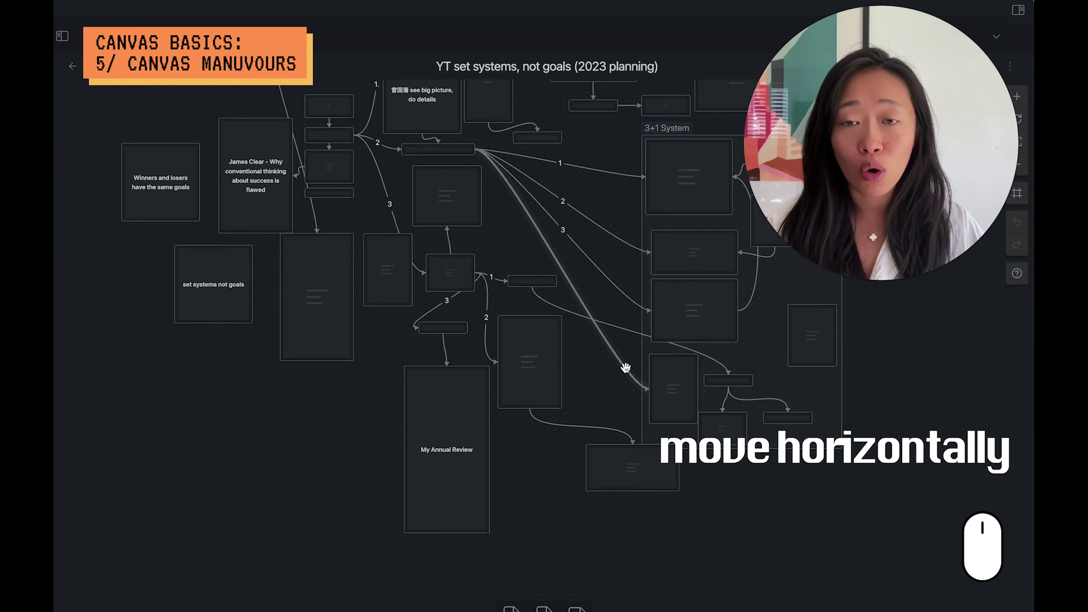
pyautogui.scroll(8, 626, 368)
pyautogui.scroll(-10, 626, 367)
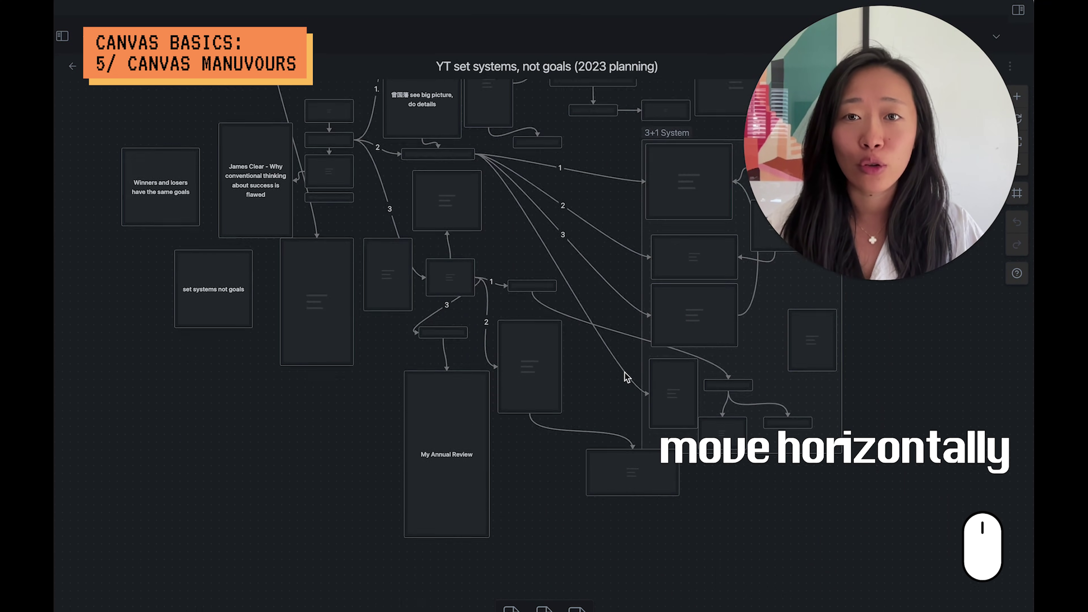
pyautogui.scroll(1, 627, 376)
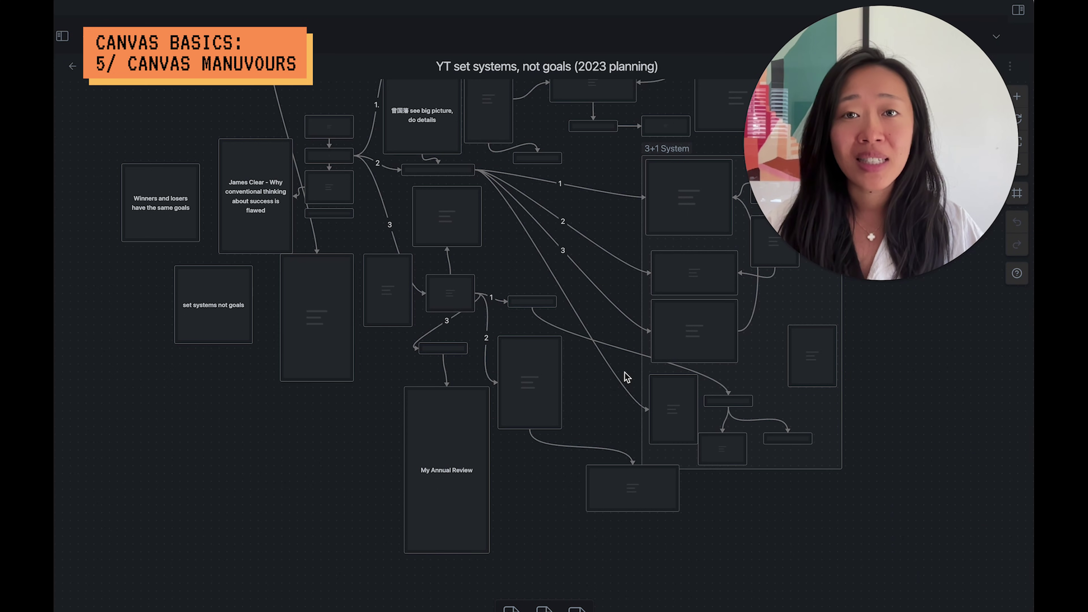
pyautogui.hscroll(-5, 625, 370)
pyautogui.hscroll(10, 624, 370)
pyautogui.hscroll(-2, 625, 370)
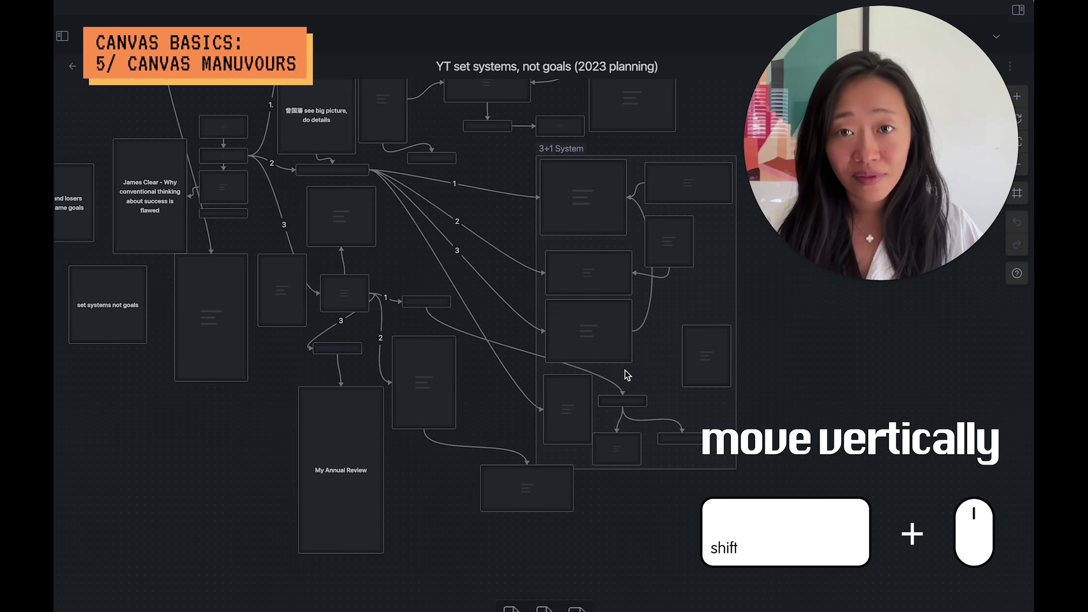
pyautogui.hscroll(3, 625, 370)
pyautogui.scroll(3, 625, 371)
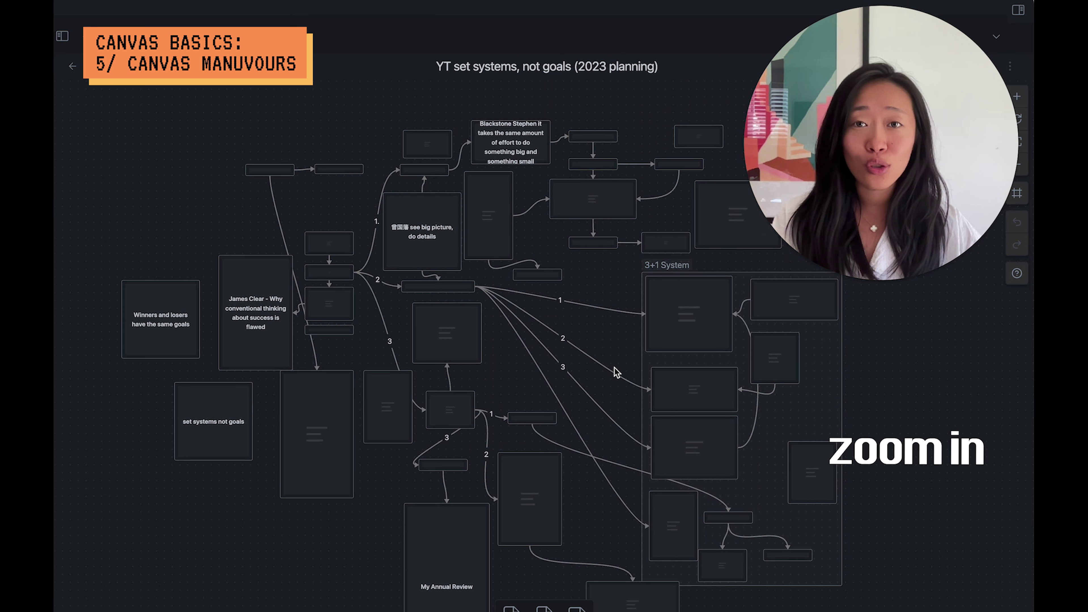
# Zoom in on the planning canvas around the 3+1 System group until its card text is readable
pyautogui.scroll(3, 619, 365)
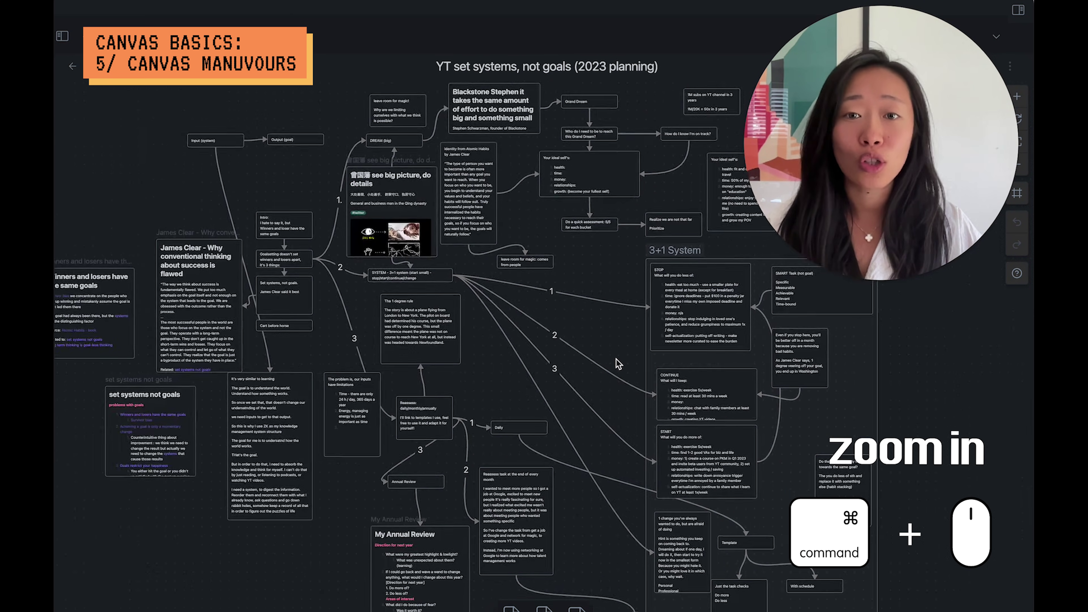
pyautogui.scroll(3, 618, 363)
pyautogui.scroll(-5, 616, 360)
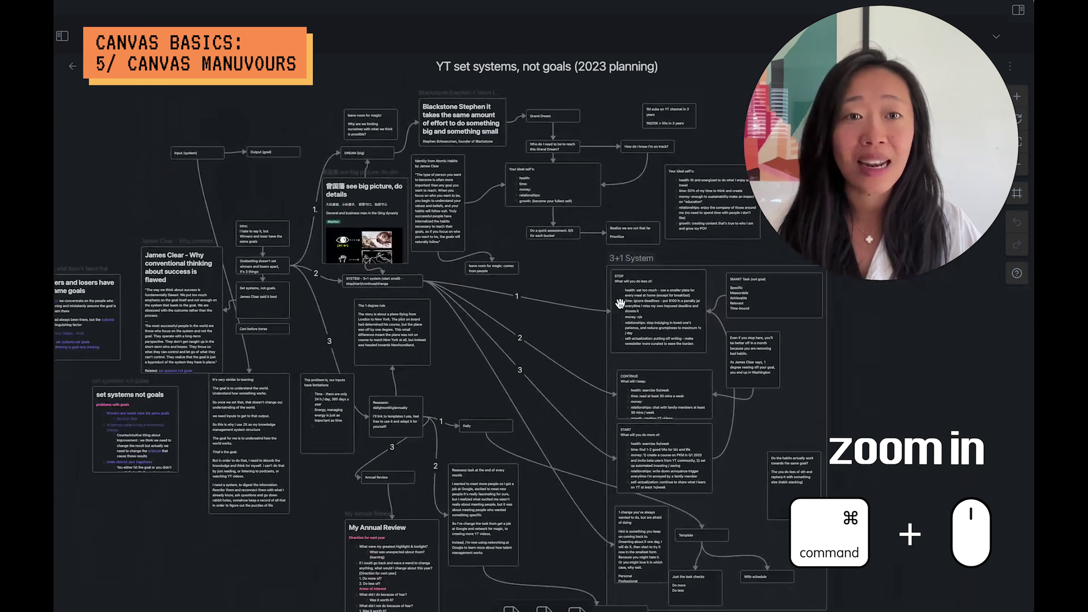
pyautogui.scroll(4, 618, 312)
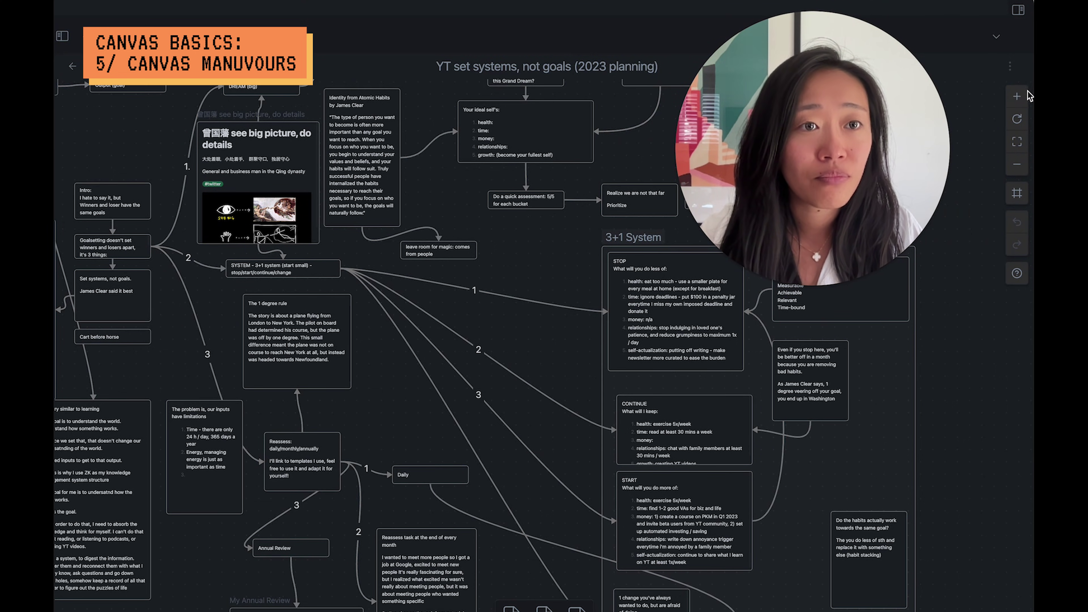
# Magnify the planning canvas further, zoom back out, and fit the whole canvas in view
pyautogui.click(1016, 96)
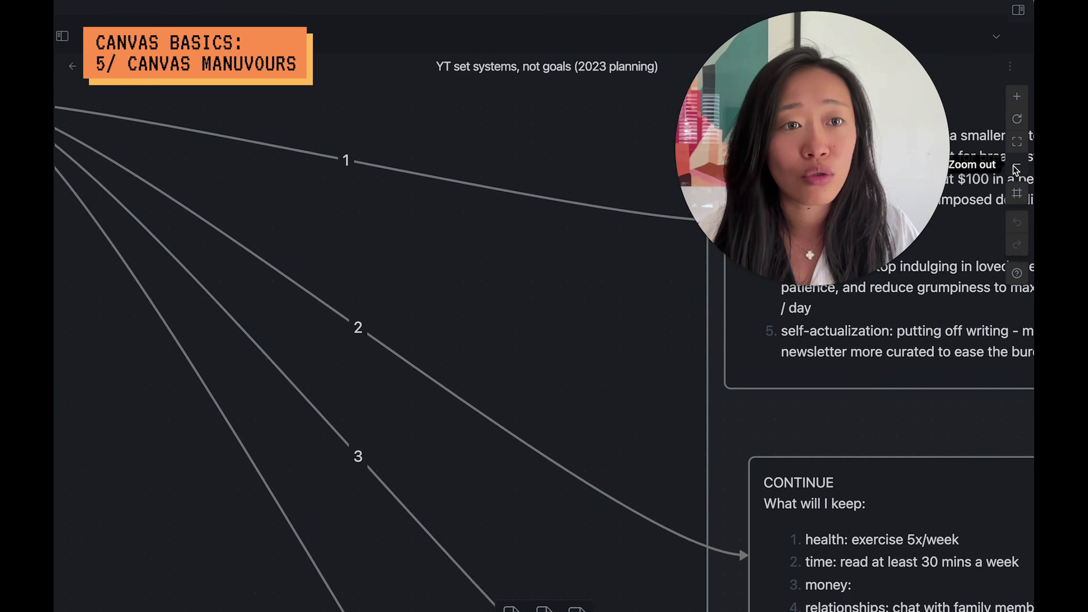
pyautogui.click(1016, 164)
pyautogui.click(1016, 166)
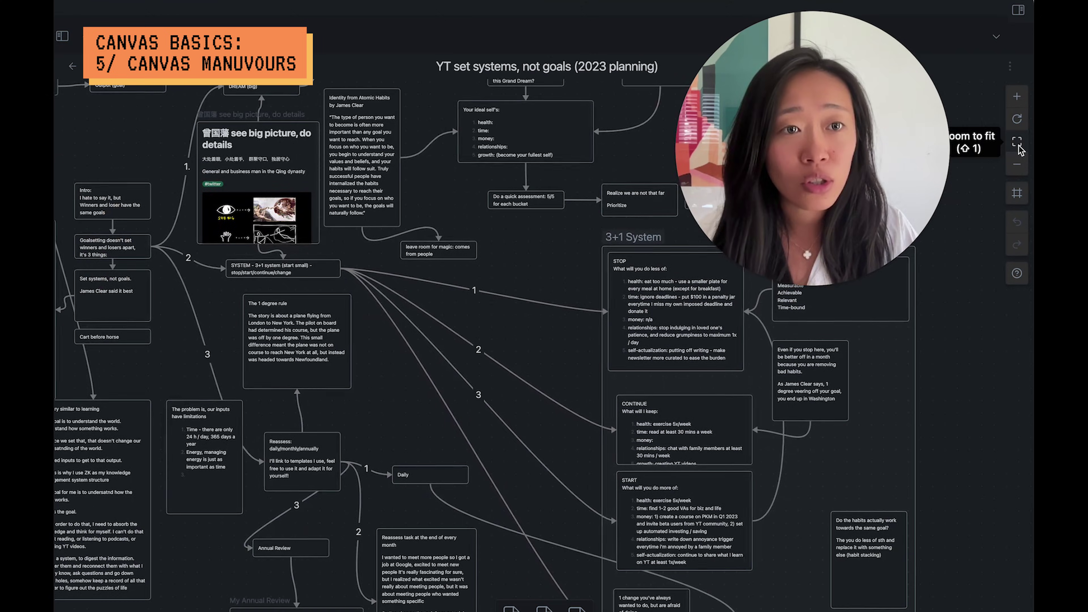
pyautogui.click(1016, 143)
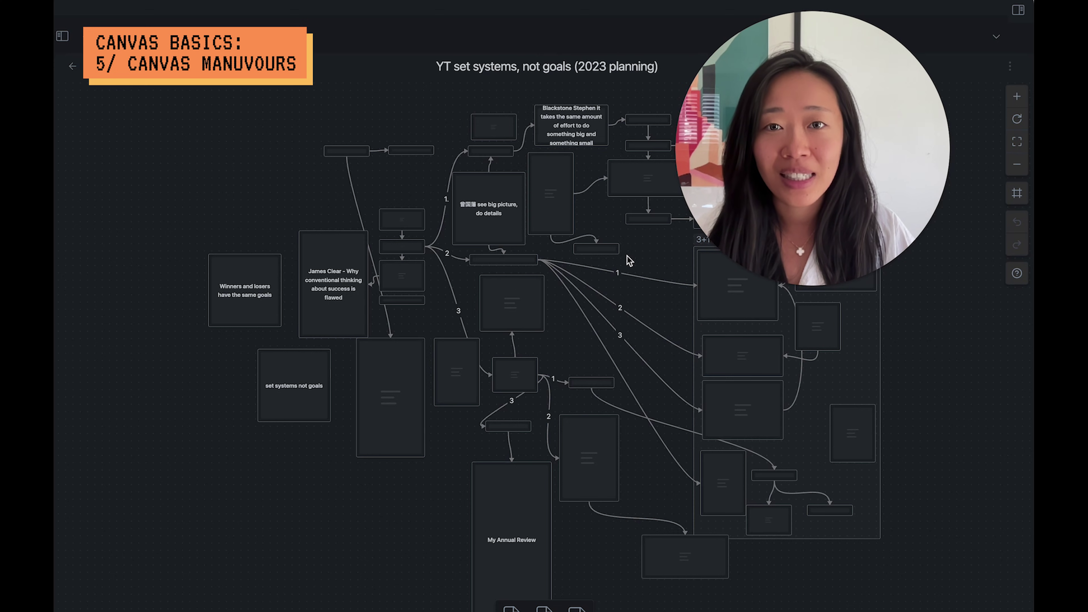
# Select the "It's very similar to learning", "Cart before horse" and James Clear cards together and zoom to the selection
pyautogui.hscroll(-5, 628, 259)
pyautogui.scroll(-2, 628, 259)
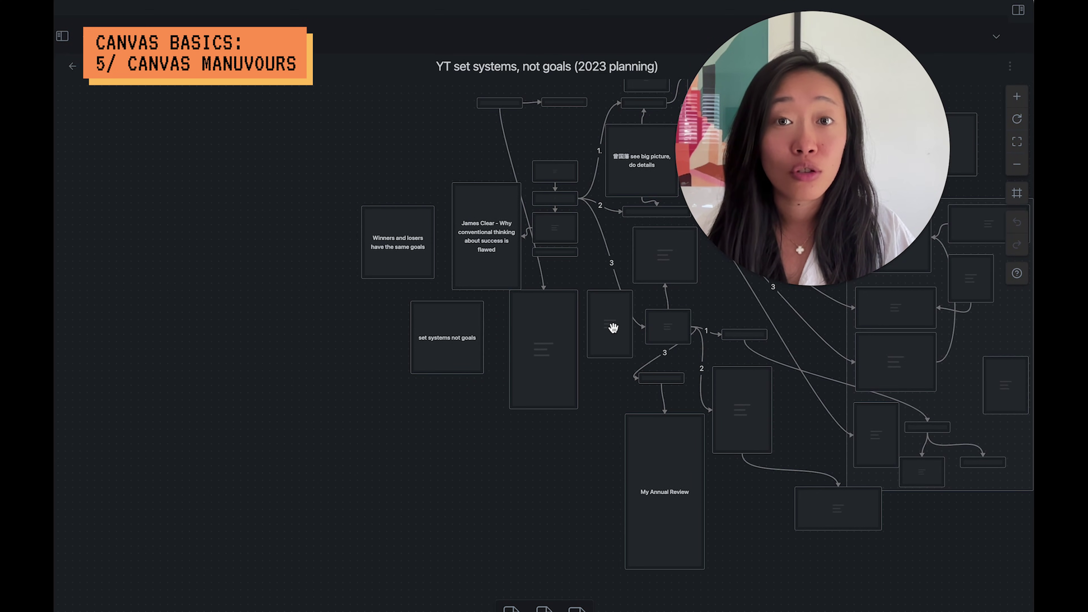
pyautogui.click(549, 341)
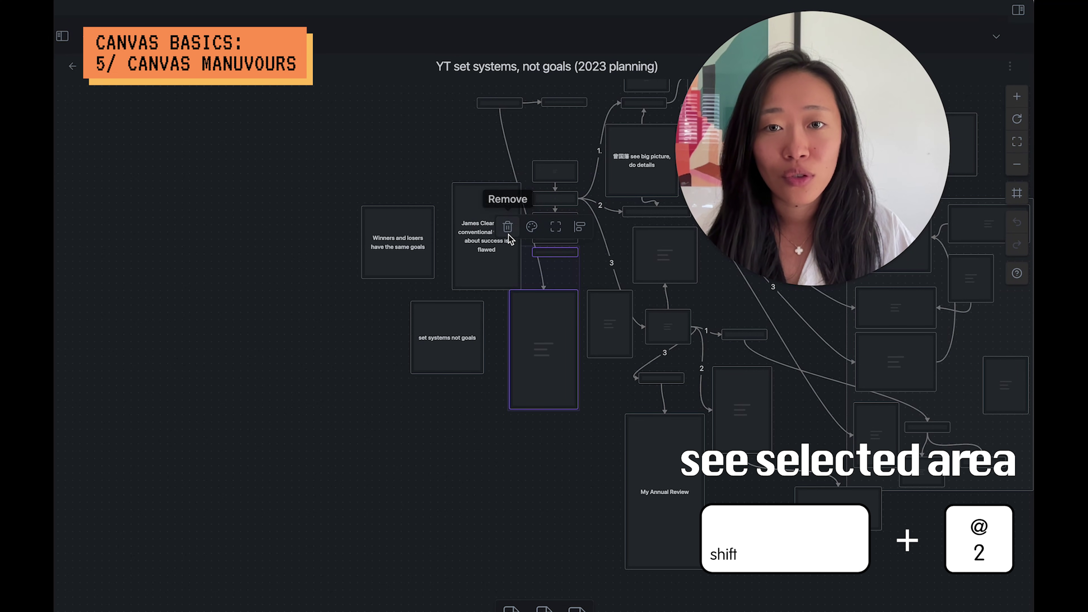
pyautogui.keyDown('shift'); pyautogui.click(490, 245); pyautogui.keyUp('shift')
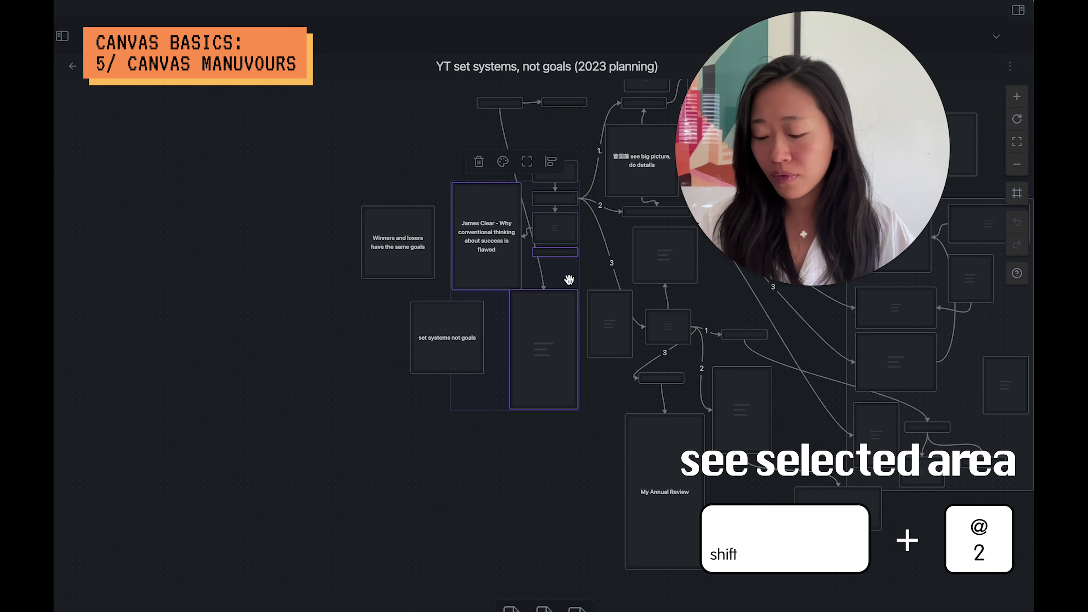
pyautogui.hotkey('shift', '2')
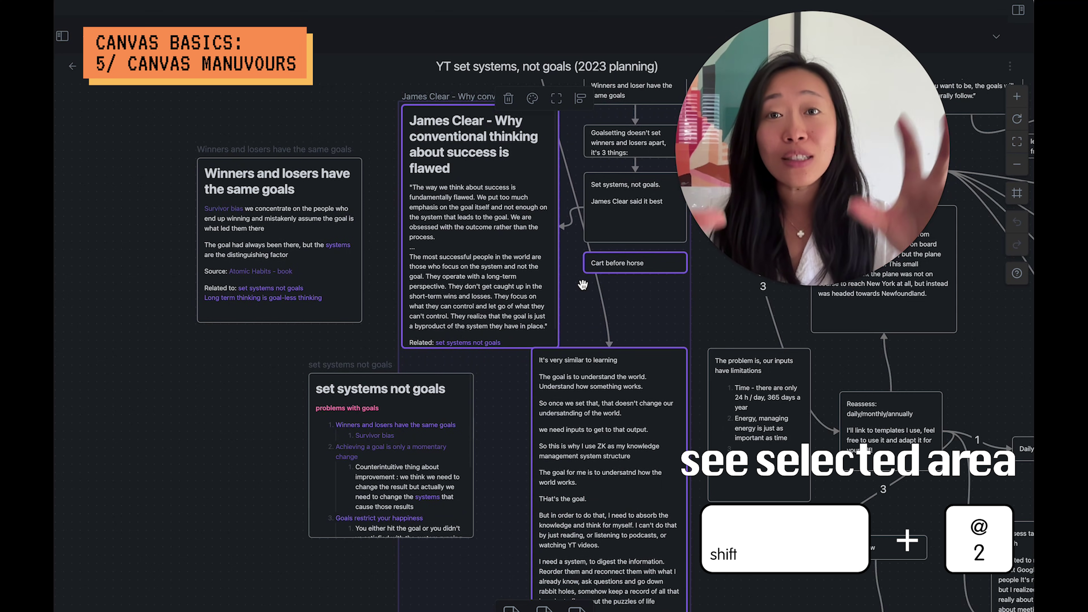
# Try multi-selecting the "Winners and losers", James Clear, "set systems not goals" and "It's very similar to learning" cards, and clear the selection
pyautogui.hscroll(5, 593, 420)
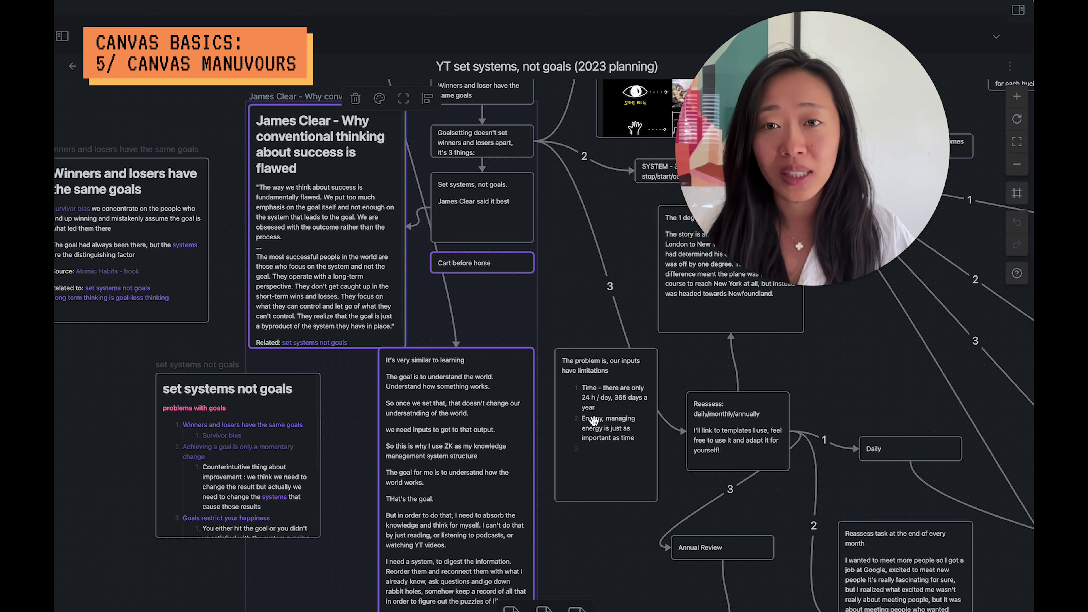
pyautogui.scroll(2, 593, 419)
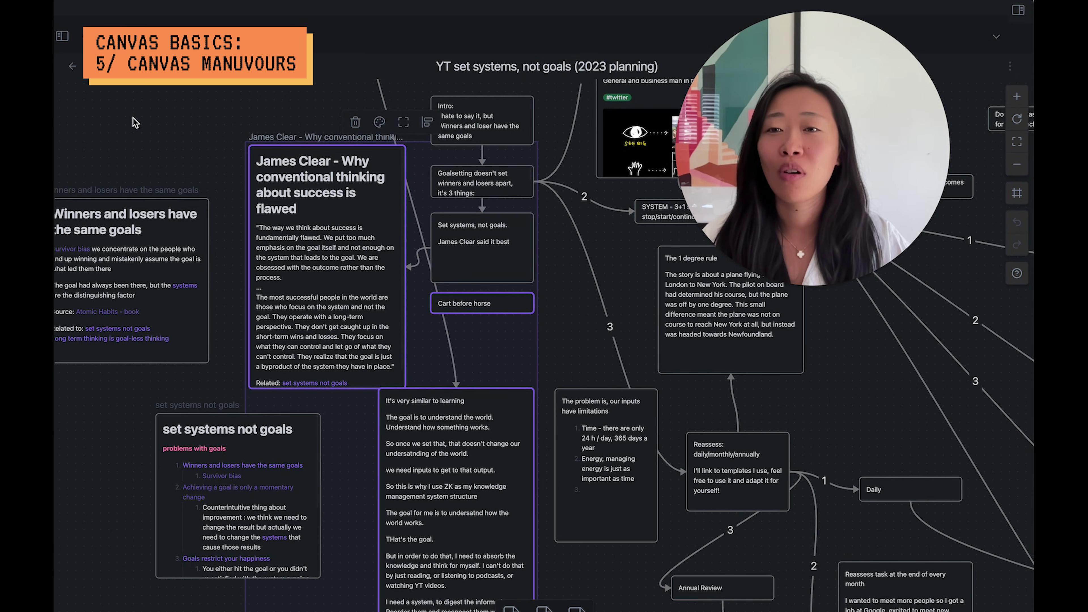
pyautogui.moveTo(135, 122); pyautogui.dragTo(311, 479)
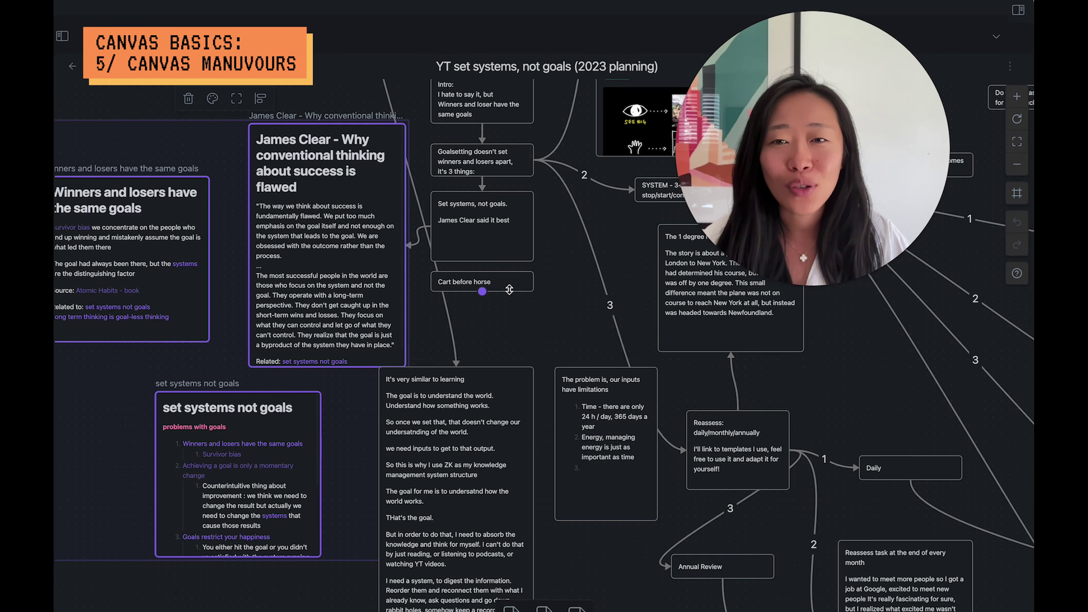
pyautogui.click(581, 201)
pyautogui.moveTo(159, 99); pyautogui.dragTo(415, 582)
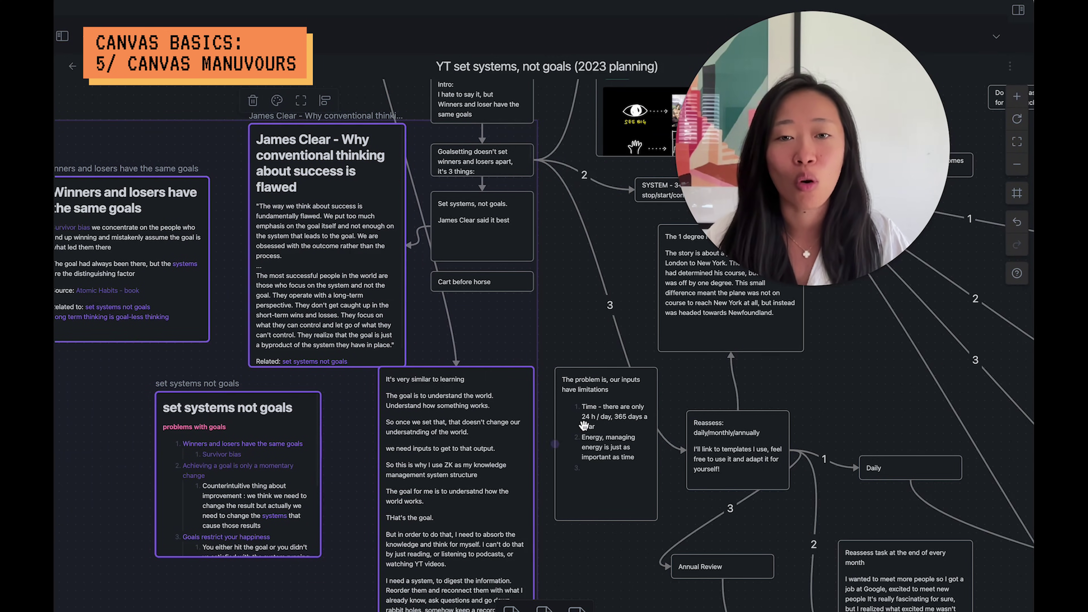
pyautogui.click(569, 322)
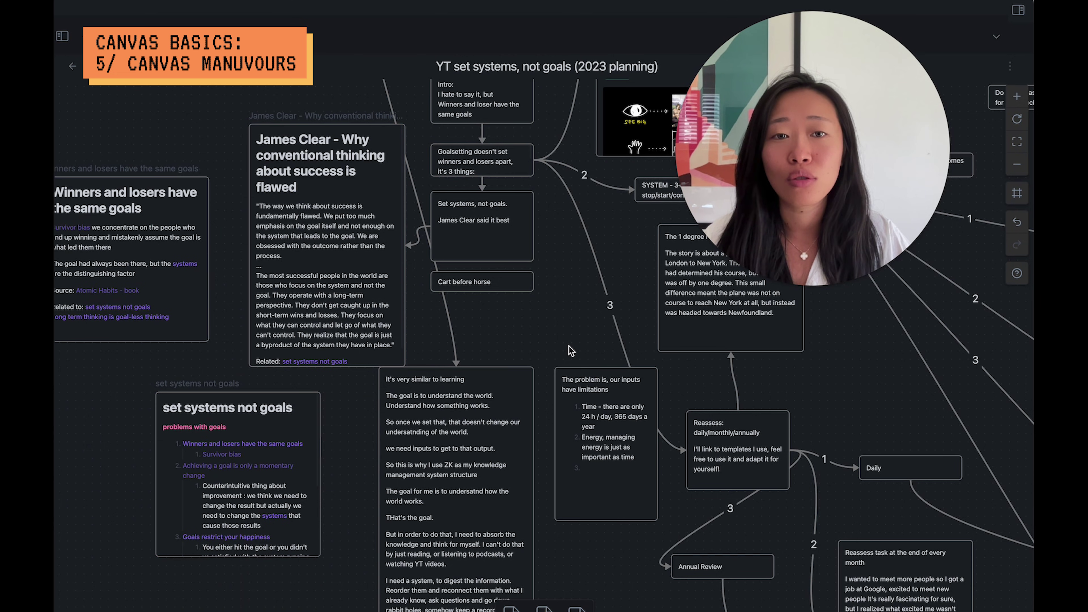
# Group all the cards from "DREAM (big)" through the Blackstone, Identity and "Your ideal self's" cards, and name the group "1. Dream Big"
pyautogui.scroll(6, 570, 350)
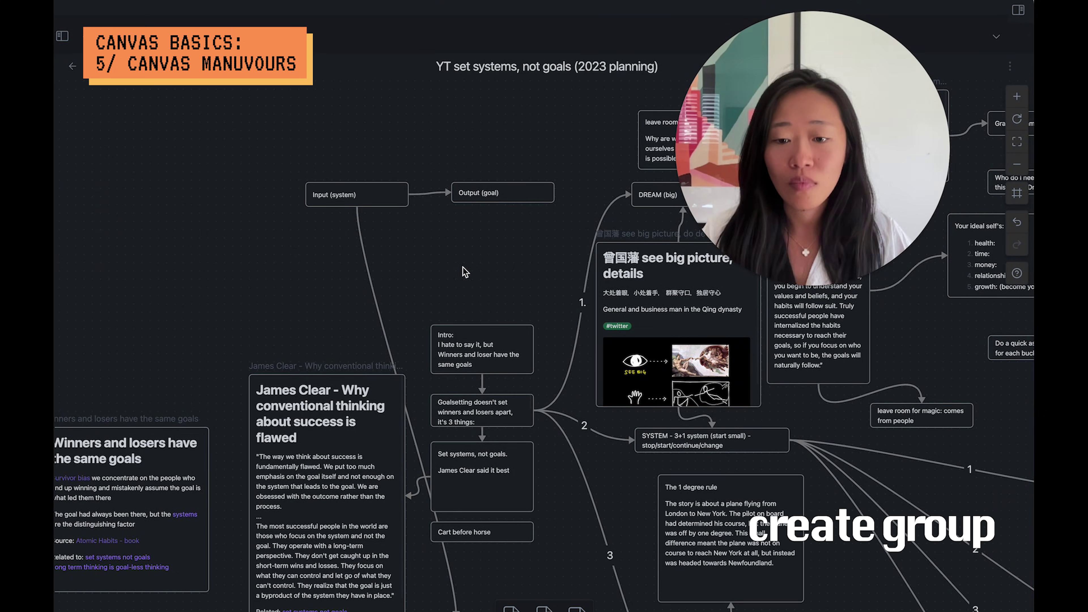
pyautogui.hscroll(10, 465, 272)
pyautogui.hscroll(-1, 514, 333)
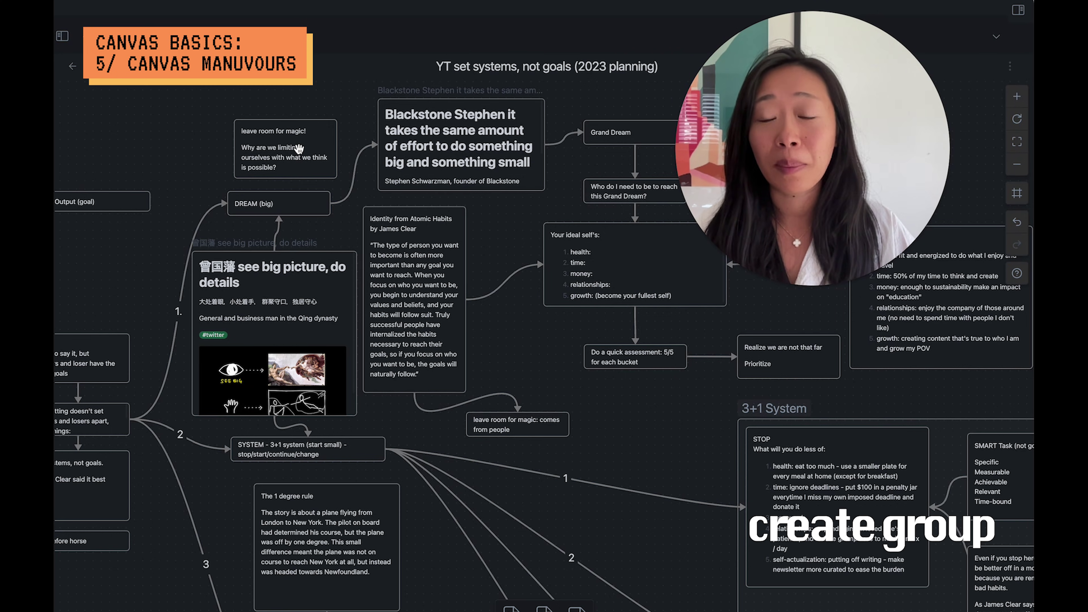
pyautogui.moveTo(294, 93); pyautogui.dragTo(917, 410)
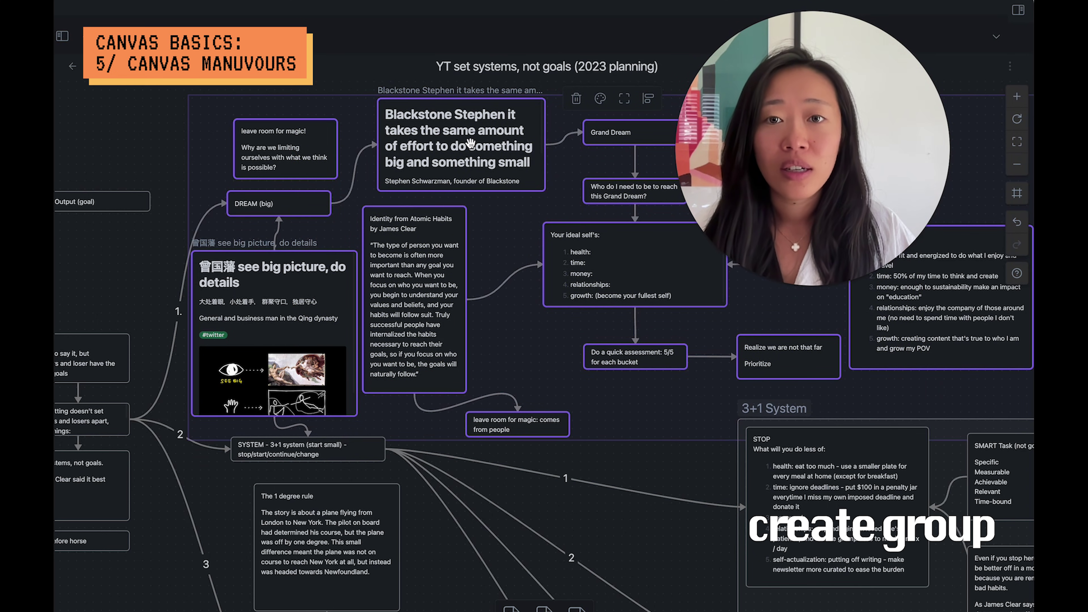
pyautogui.rightClick(340, 107)
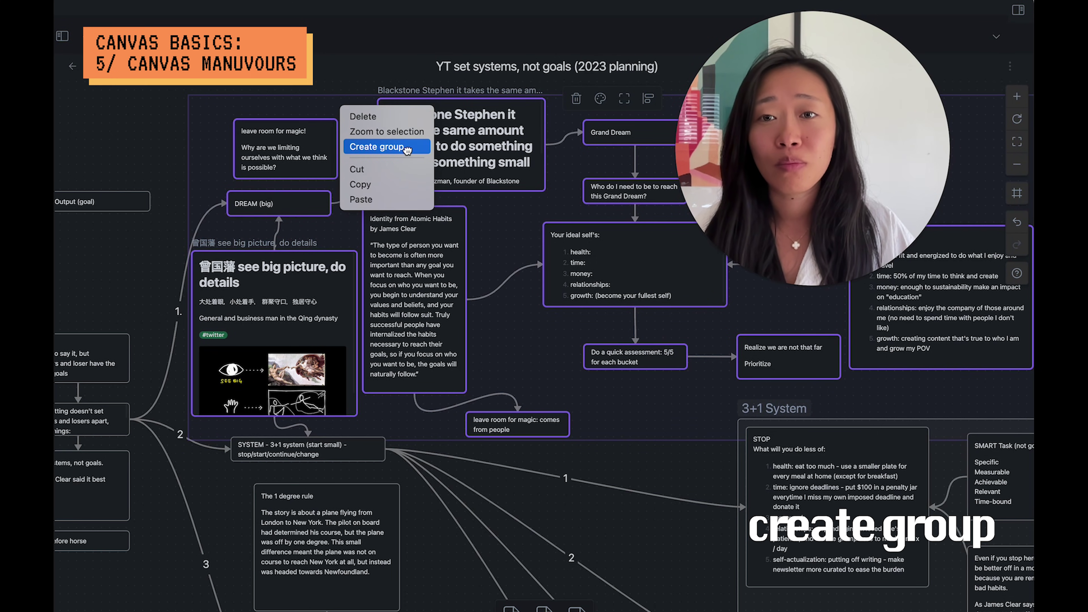
pyautogui.click(406, 148)
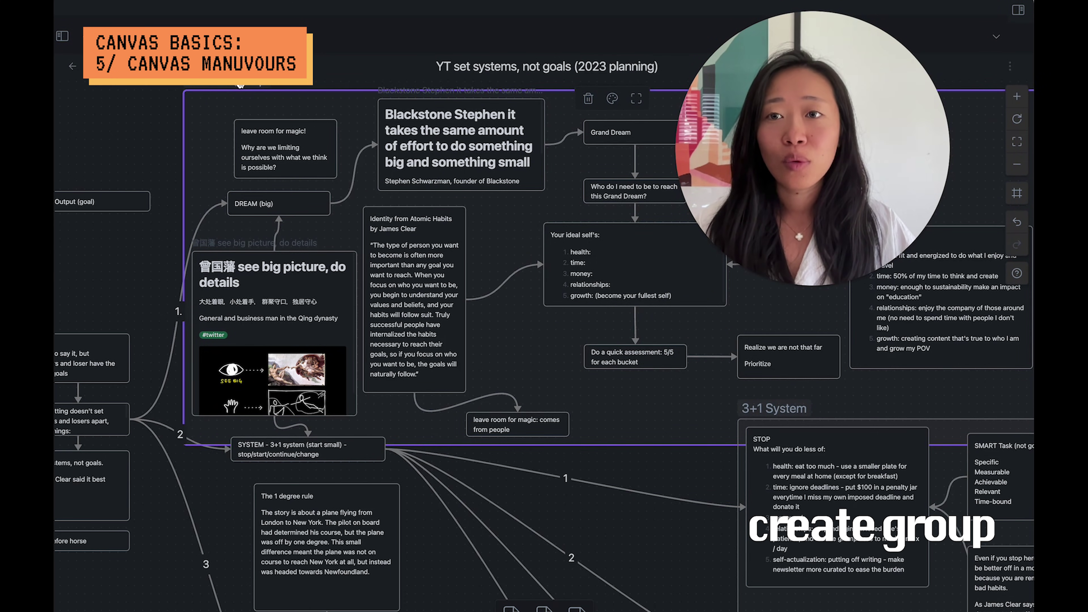
pyautogui.click(235, 95)
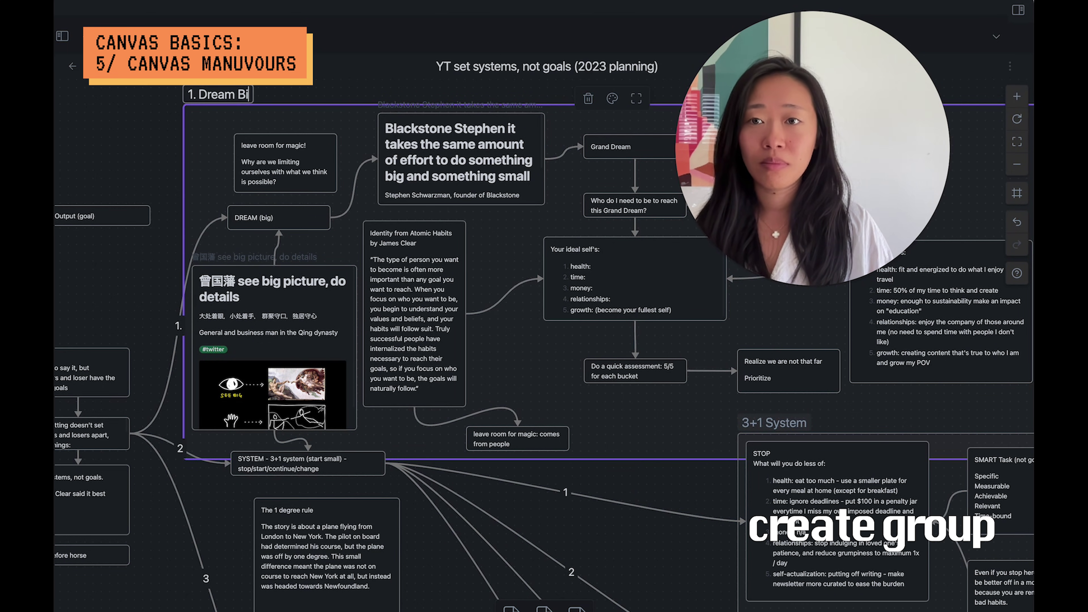
# Zoom the view to the "1. Dream Big" group and look over the cards inside it
pyautogui.scroll(-5, 406, 460)
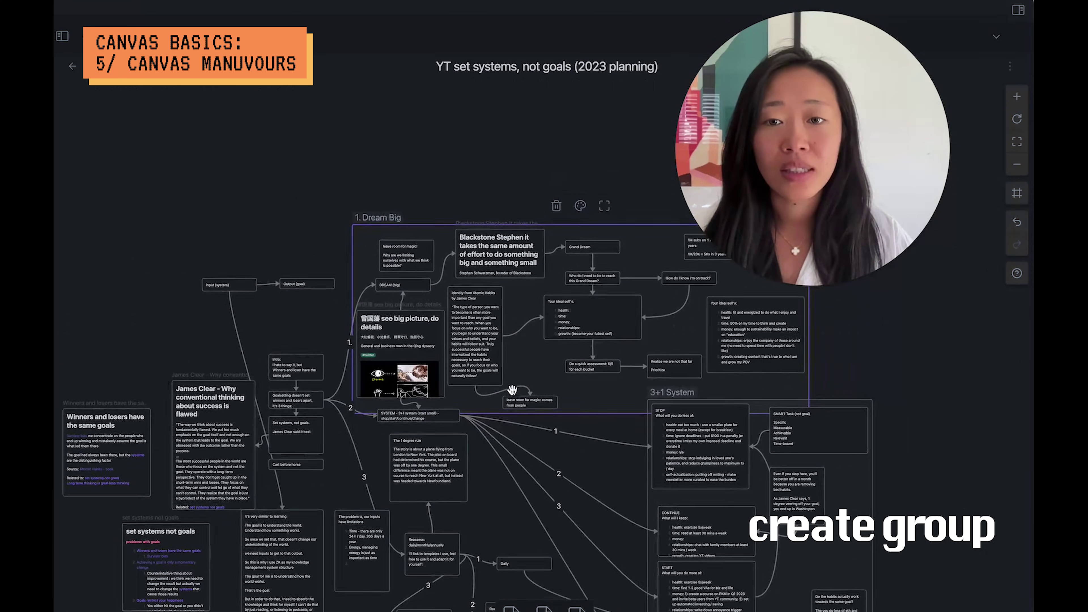
pyautogui.moveTo(606, 274); pyautogui.dragTo(567, 301)
pyautogui.hotkey('shift', '2')
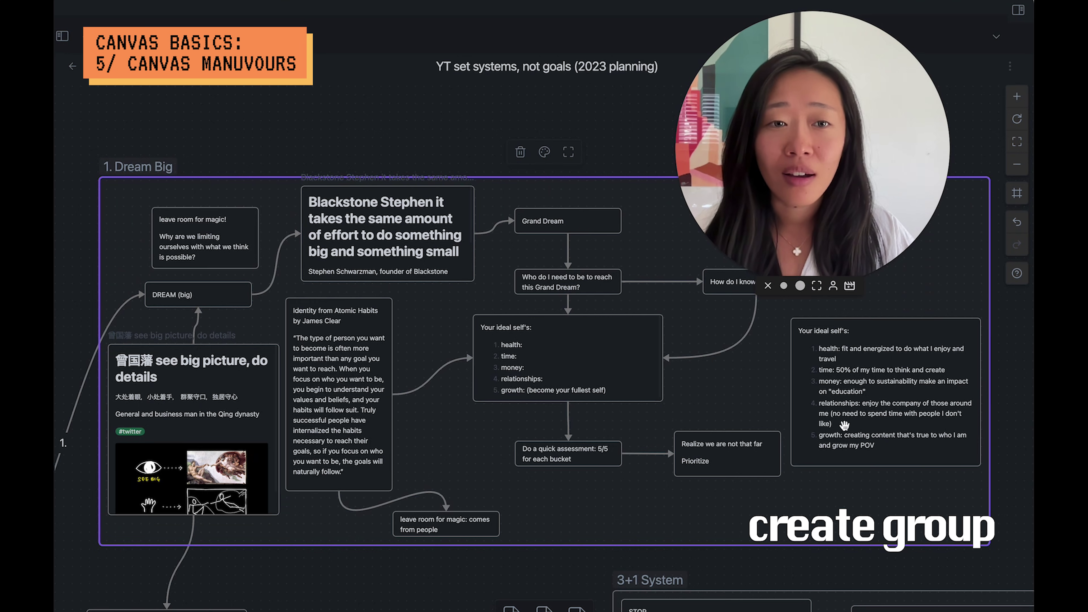
pyautogui.hscroll(5, 855, 449)
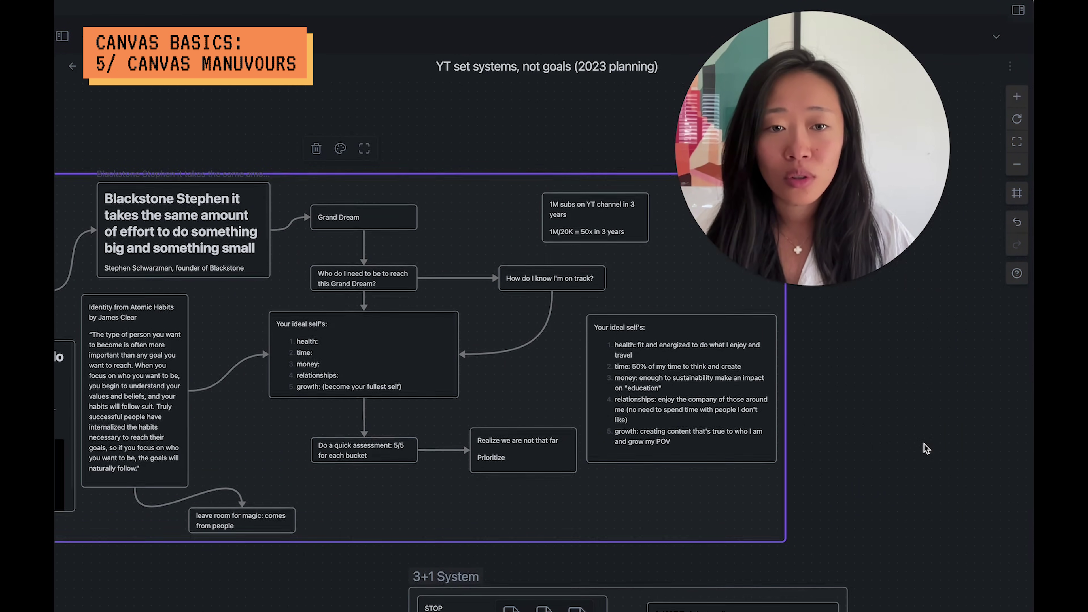
# Move the "3+1 System" group with all its cards farther right, away from the Daily and Reassess cards
pyautogui.scroll(-9, 864, 454)
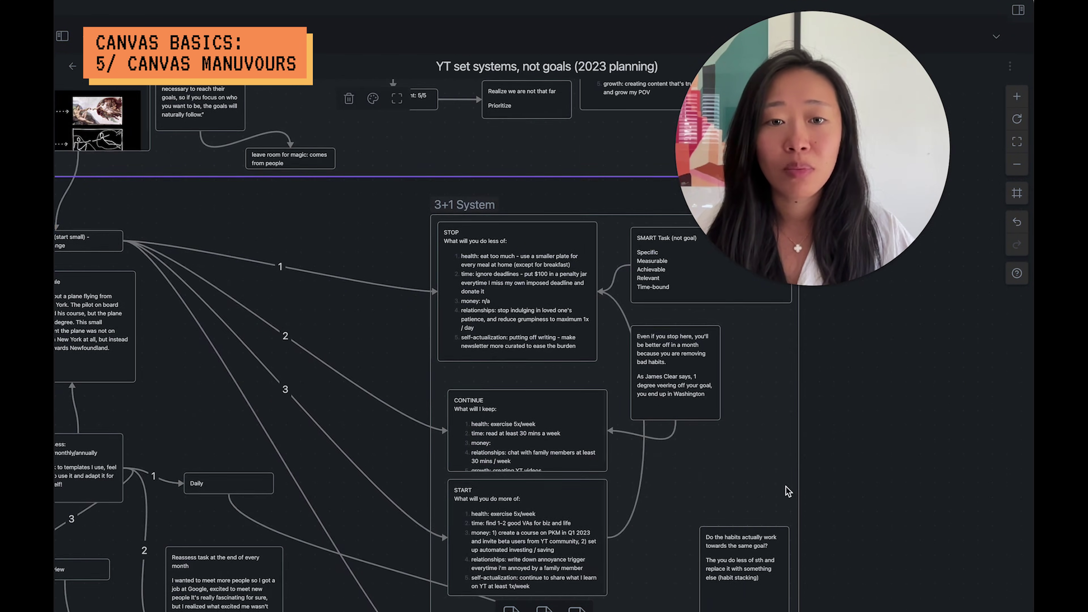
pyautogui.moveTo(775, 479); pyautogui.dragTo(959, 488)
pyautogui.scroll(-5, 488, 291)
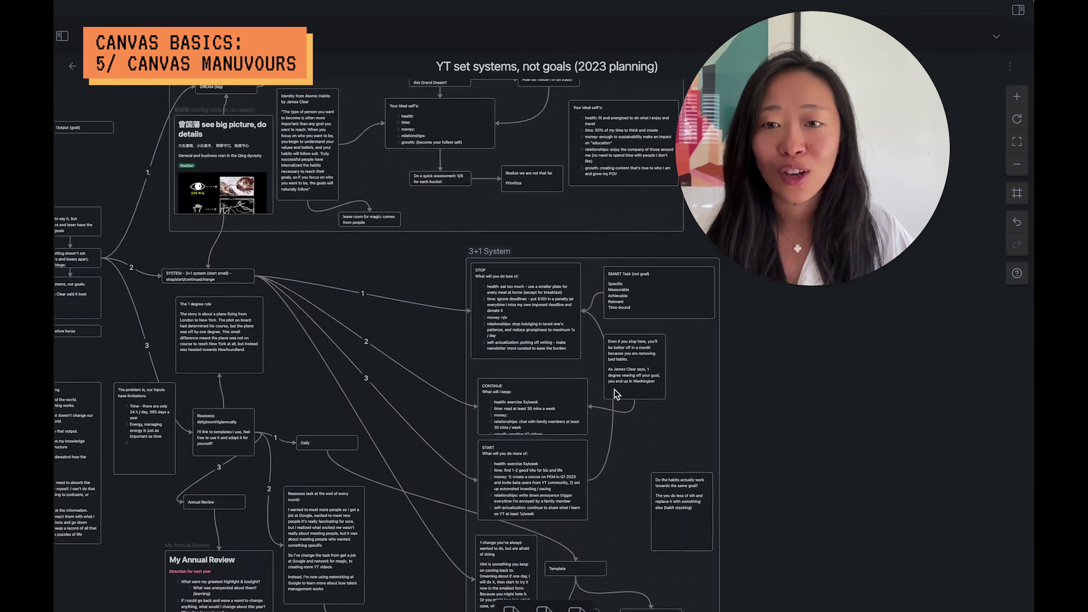
pyautogui.click(704, 463)
pyautogui.click(693, 424)
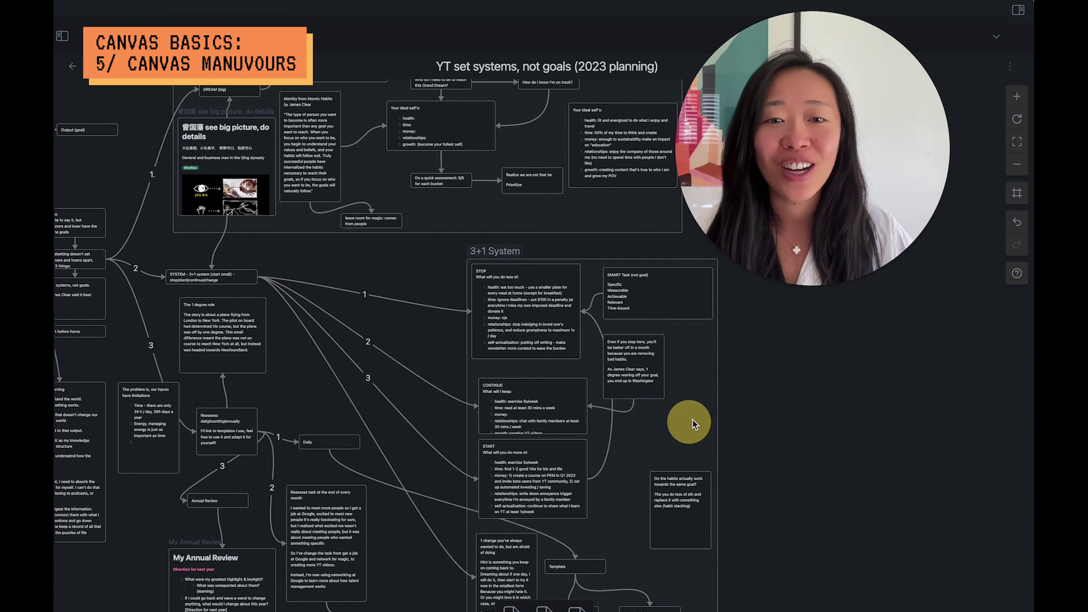
pyautogui.click(533, 257)
pyautogui.moveTo(687, 420); pyautogui.dragTo(733, 425)
pyautogui.scroll(-5, 342, 300)
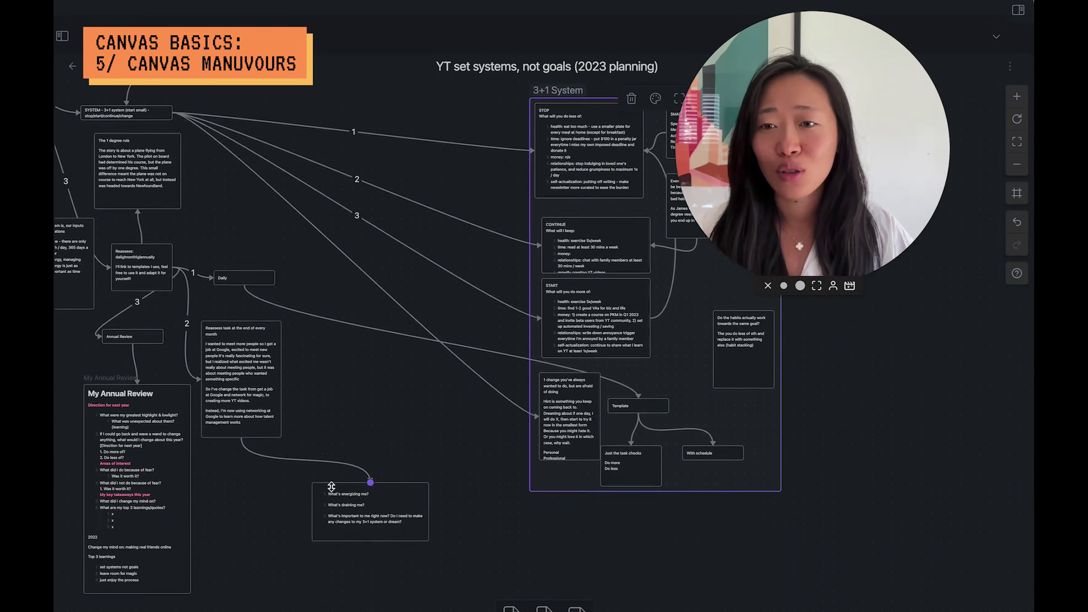
pyautogui.moveTo(662, 376); pyautogui.dragTo(912, 424)
pyautogui.hscroll(-8, 361, 387)
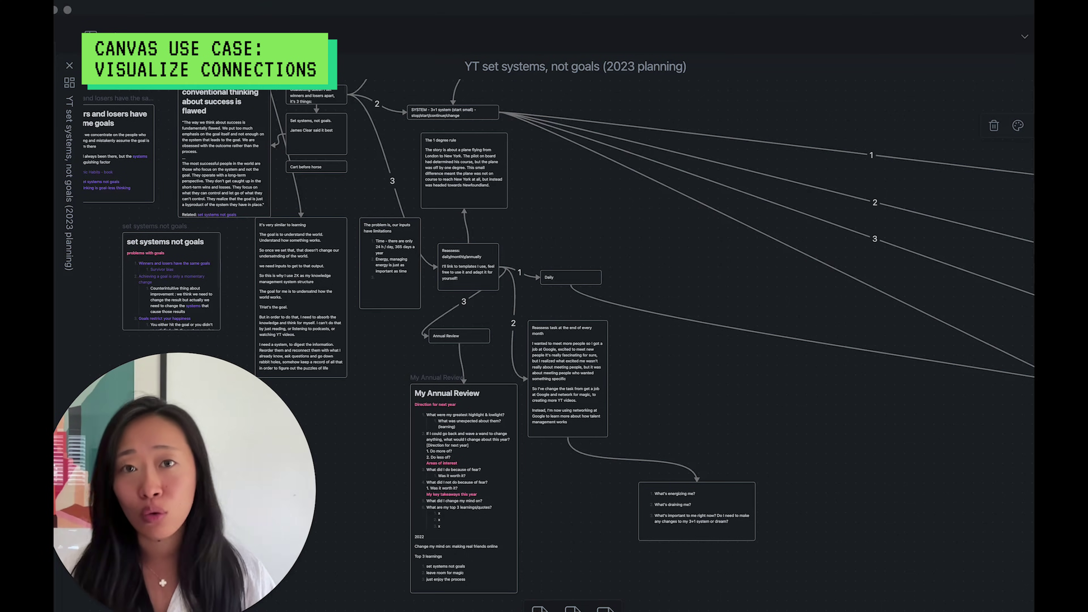
# Create a new canvas and name it "Canvas Use Case"
pyautogui.click(179, 22)
pyautogui.click(68, 83)
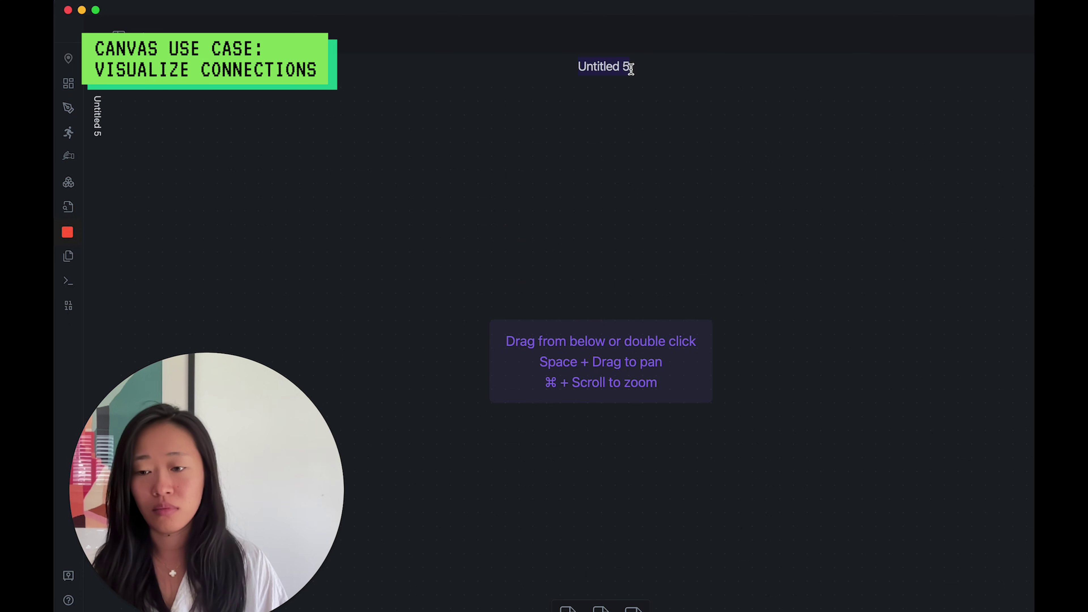
pyautogui.write('Canvase')
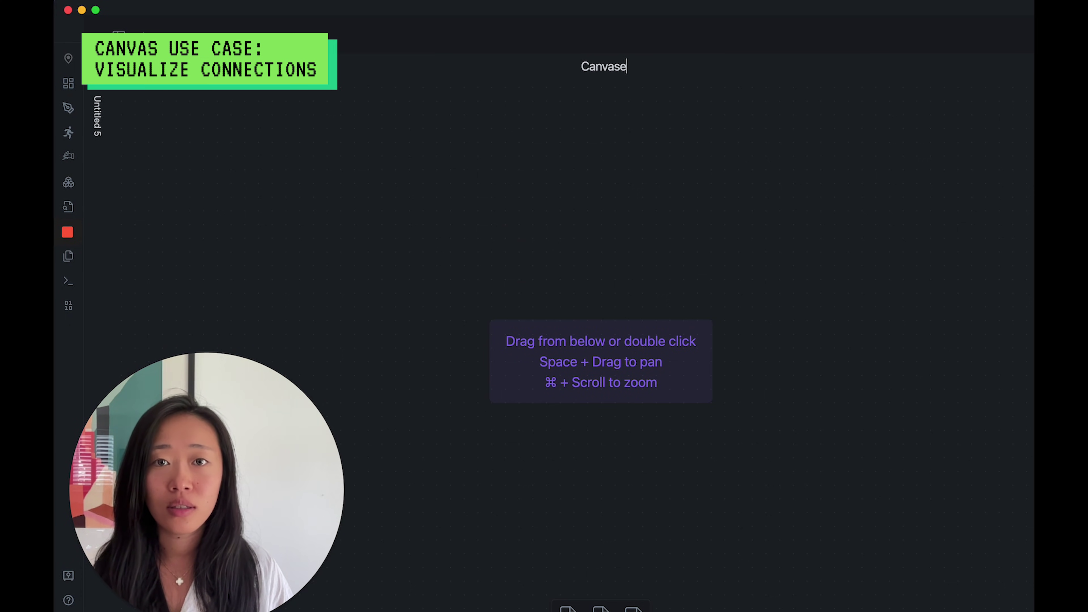
pyautogui.press('BackSpace')
pyautogui.write('Use Case')
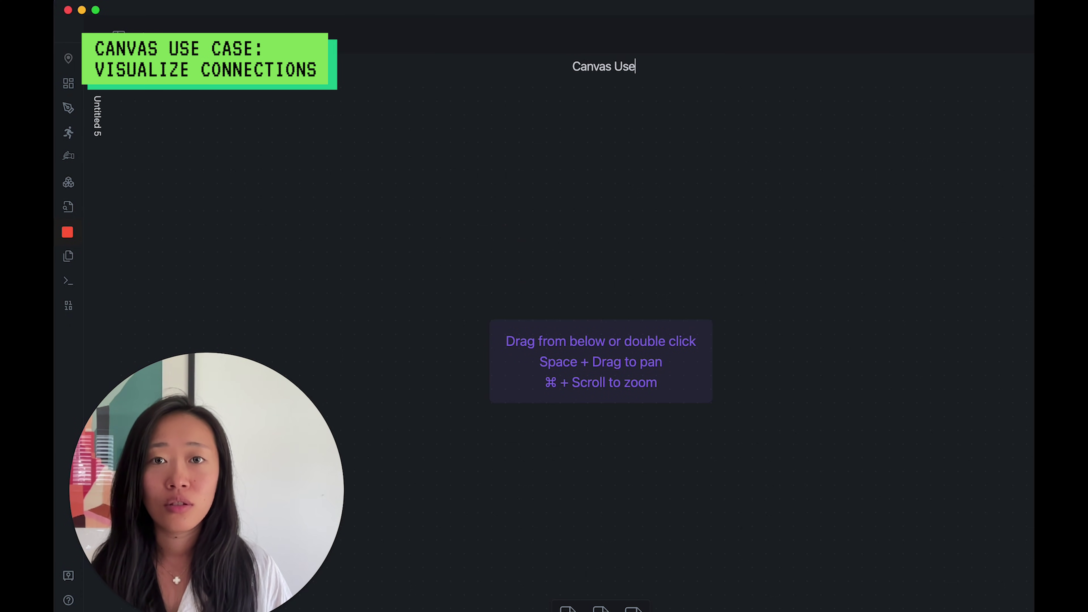
# Add the existing Blackstone note about the same amount of effort from the recent files to the empty canvas
pyautogui.click(119, 34)
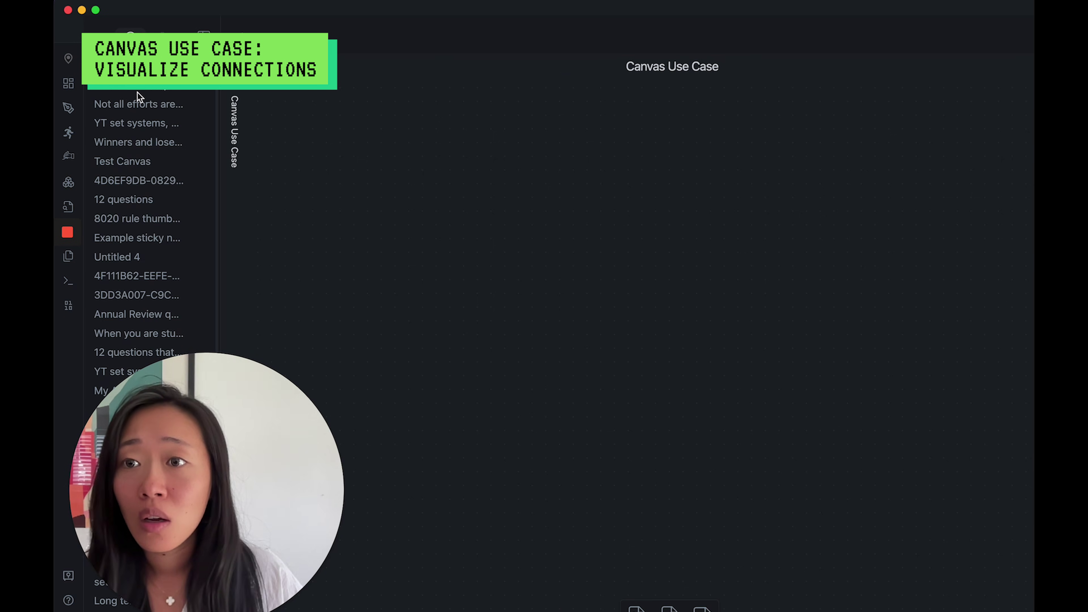
pyautogui.moveTo(135, 89); pyautogui.dragTo(555, 262)
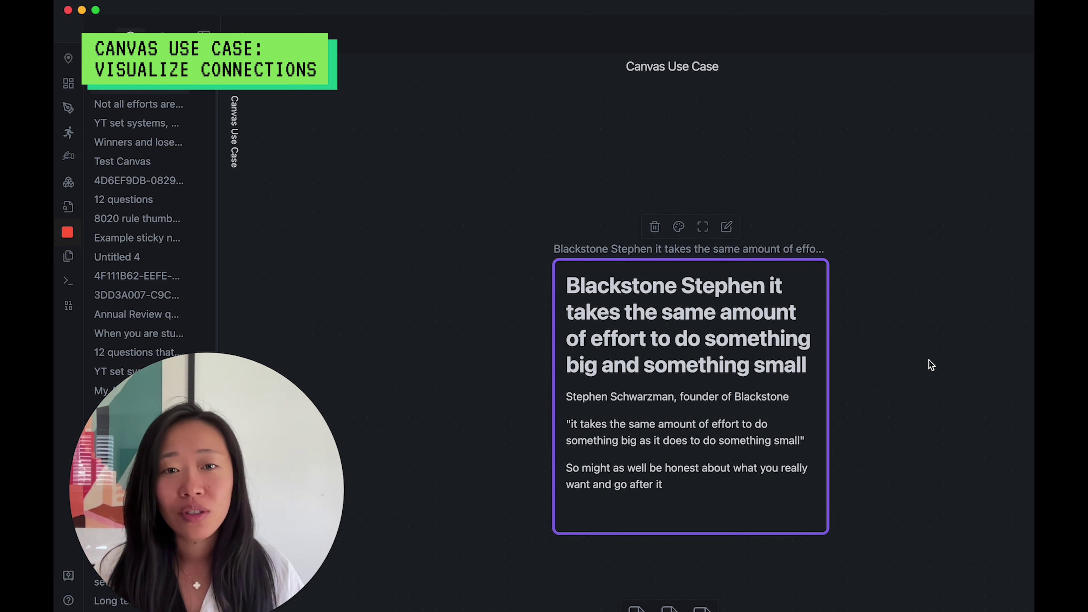
pyautogui.scroll(-5, 716, 354)
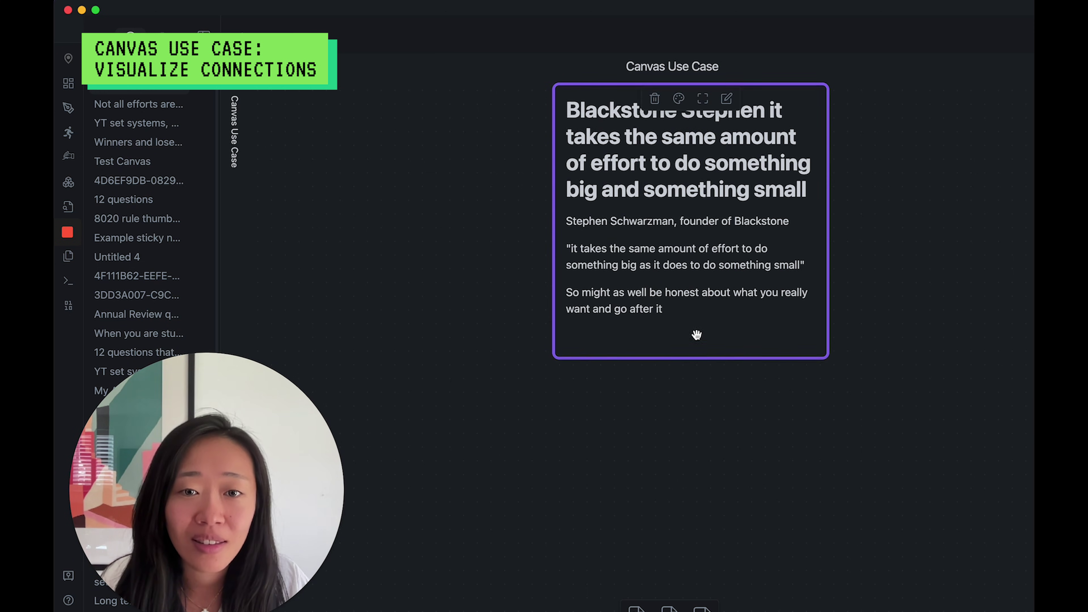
pyautogui.scroll(2, 696, 335)
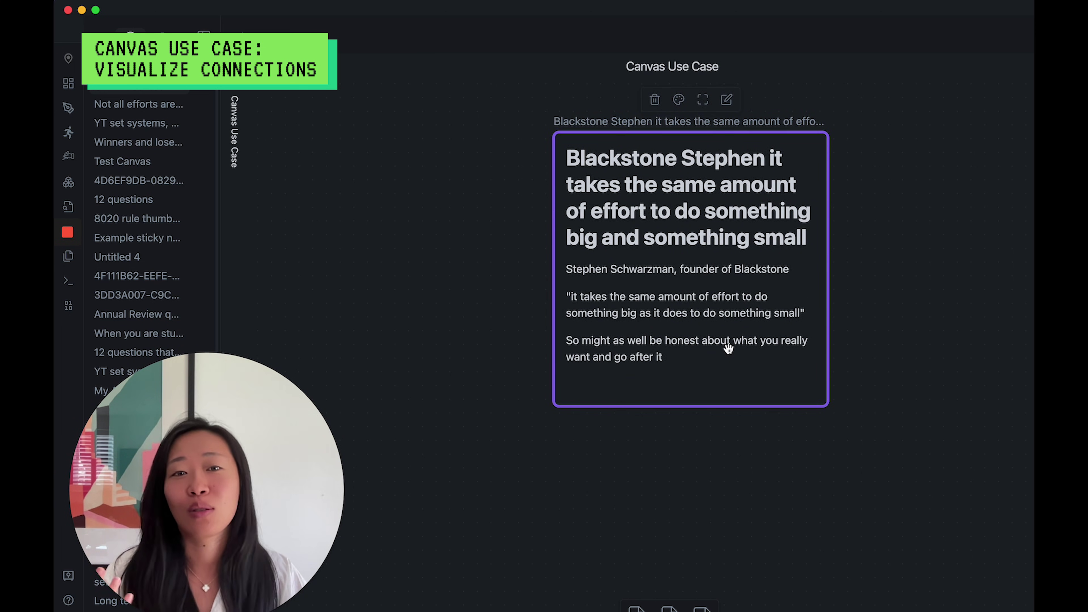
pyautogui.scroll(1, 891, 371)
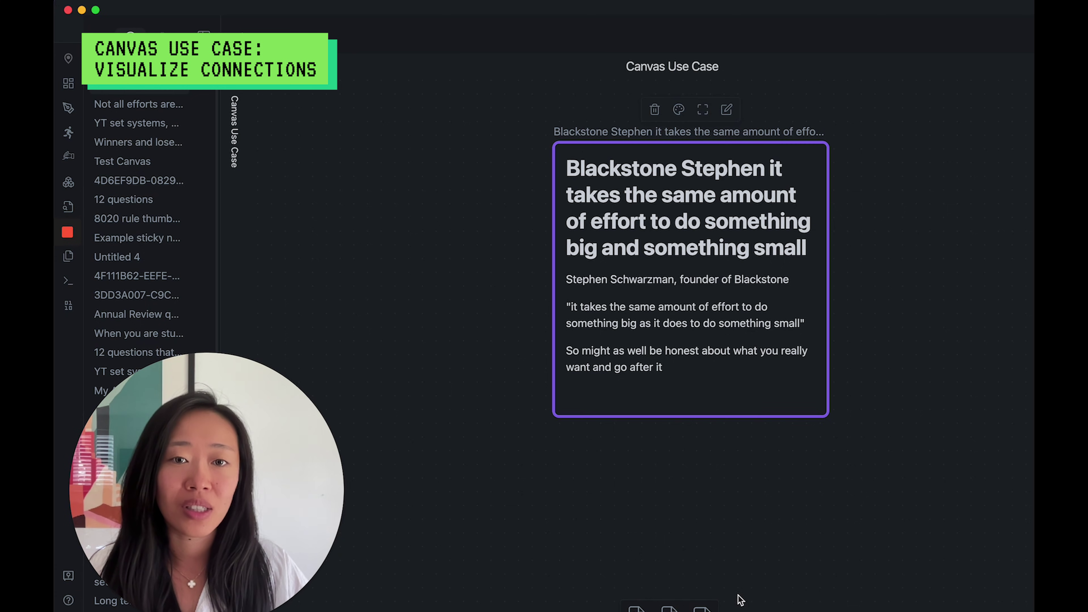
# Search the vault's notes for "effort", add "Not all efforts are worth the same", and place it to the right of the Blackstone note
pyautogui.click(636, 606)
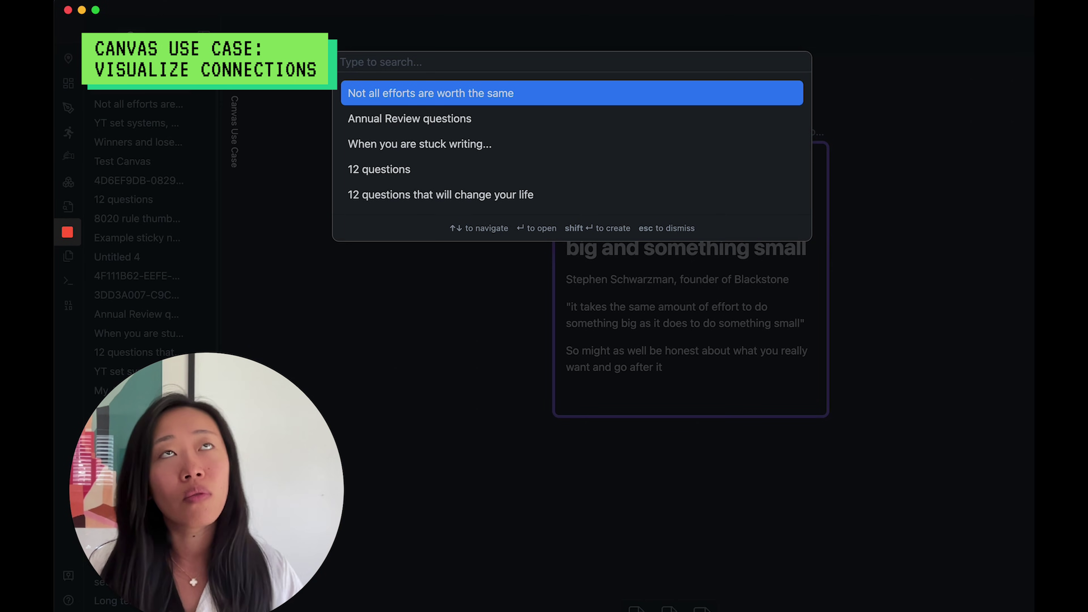
pyautogui.write('effort')
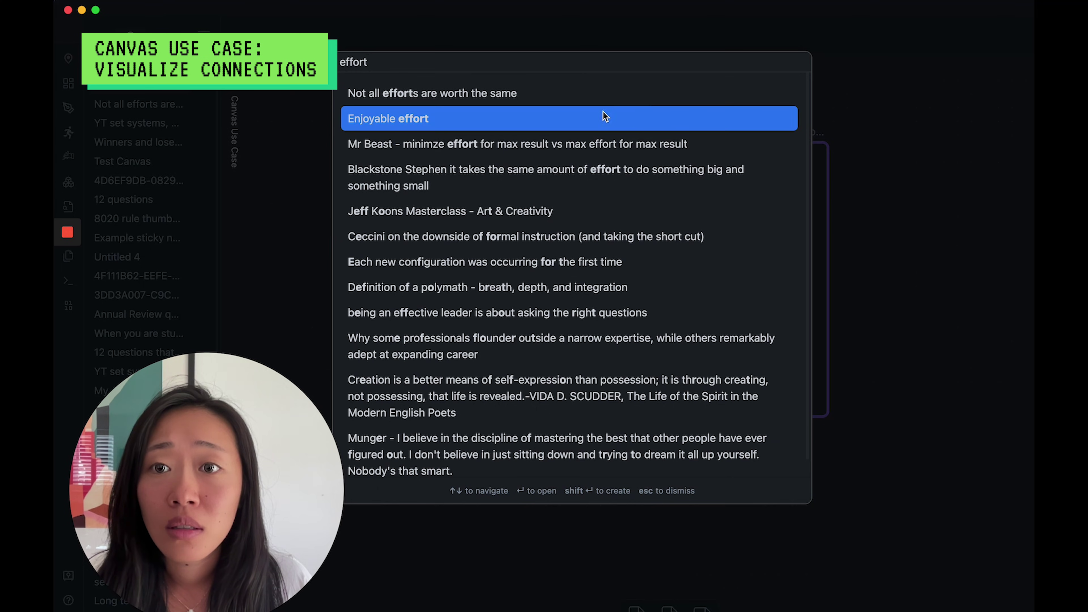
pyautogui.click(478, 98)
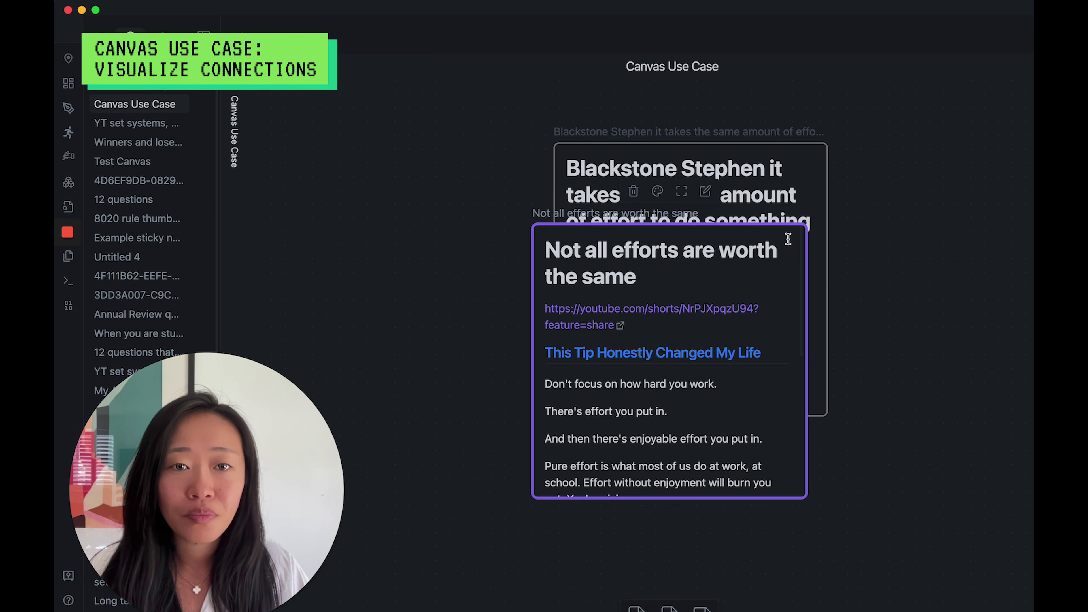
pyautogui.scroll(-5, 776, 349)
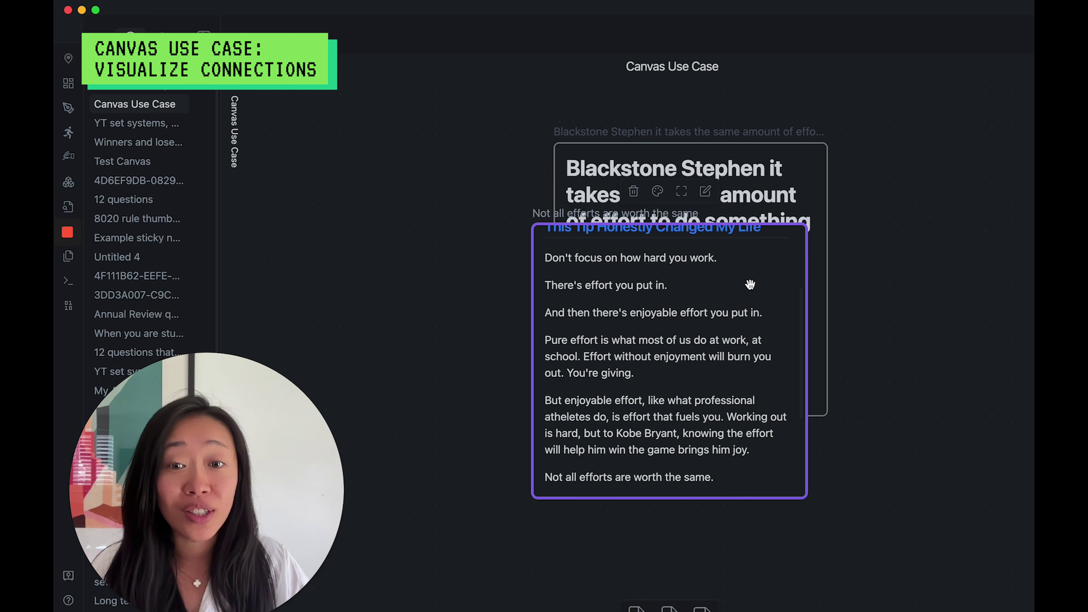
pyautogui.moveTo(750, 278); pyautogui.dragTo(1031, 330)
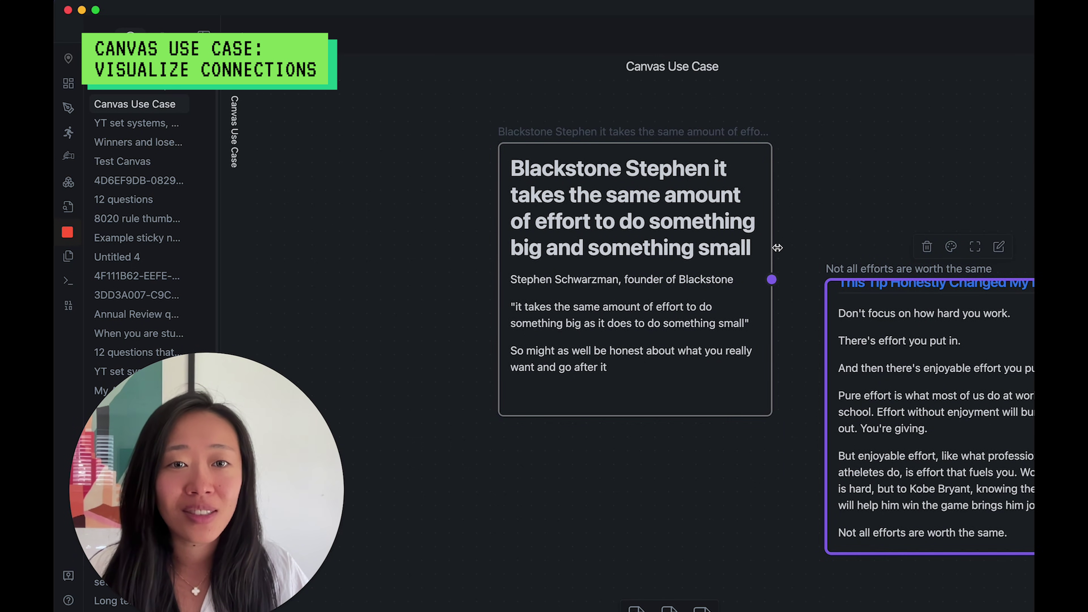
# Draw an arrow from the Blackstone note to "Not all efforts are worth the same", nudge that card slightly and read its remaining text
pyautogui.moveTo(773, 279); pyautogui.dragTo(981, 285)
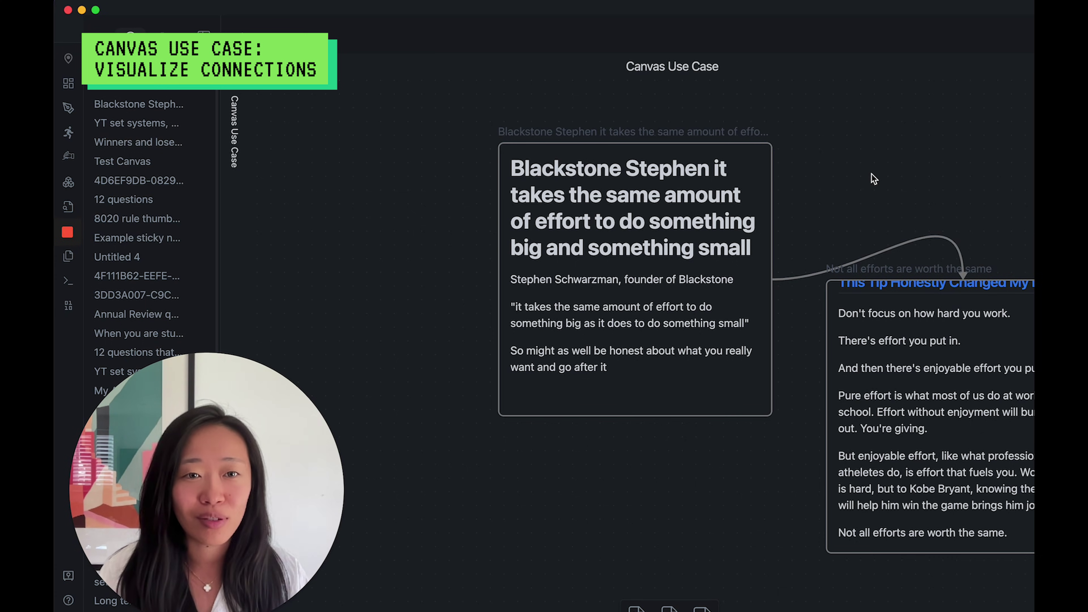
pyautogui.moveTo(1031, 523); pyautogui.dragTo(1034, 536)
pyautogui.scroll(-3, 985, 471)
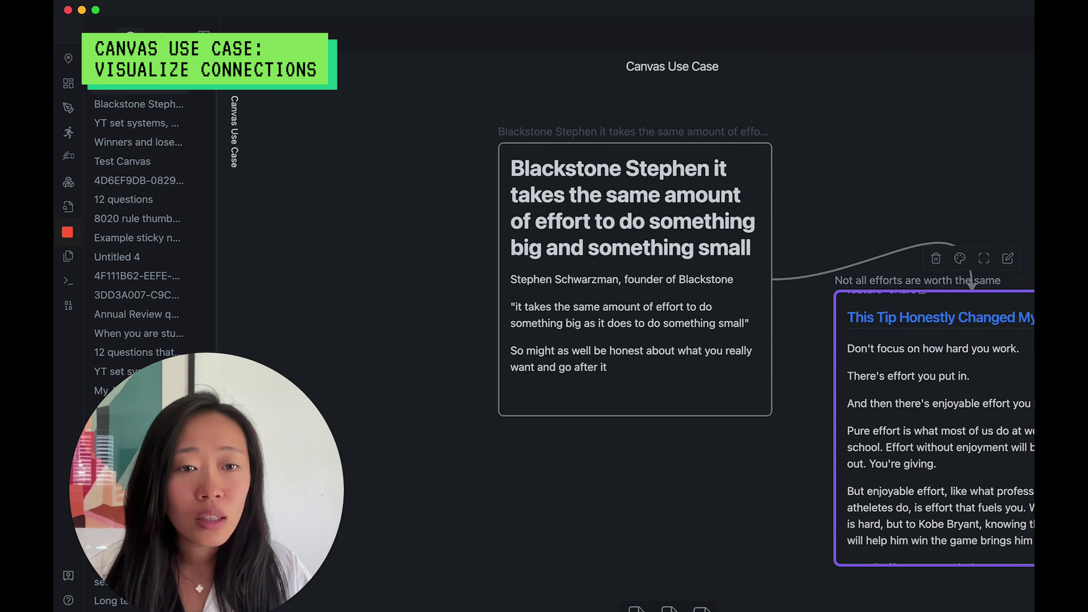
pyautogui.scroll(-4, 933, 429)
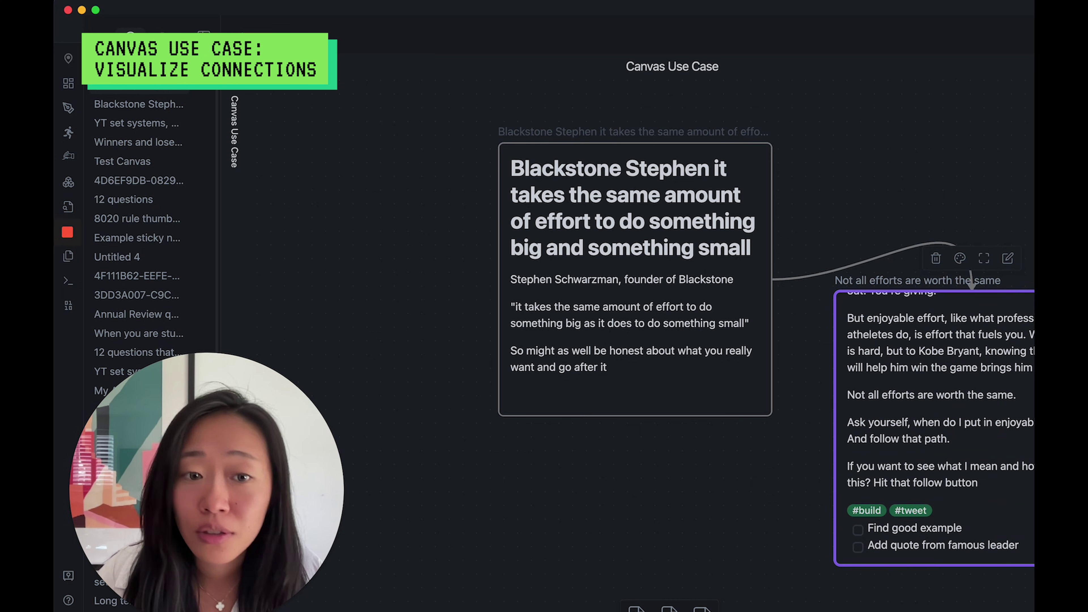
# Search the vault's notes for "purpose" and for "ikigai", then dismiss the note search
pyautogui.scroll(10, 1021, 439)
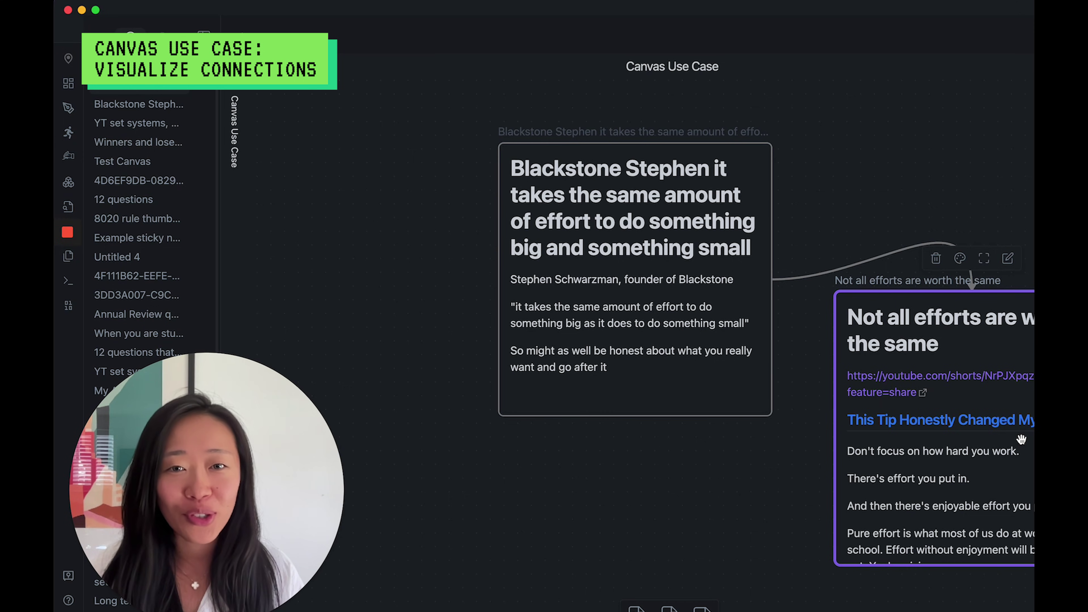
pyautogui.click(638, 606)
pyautogui.write('purse')
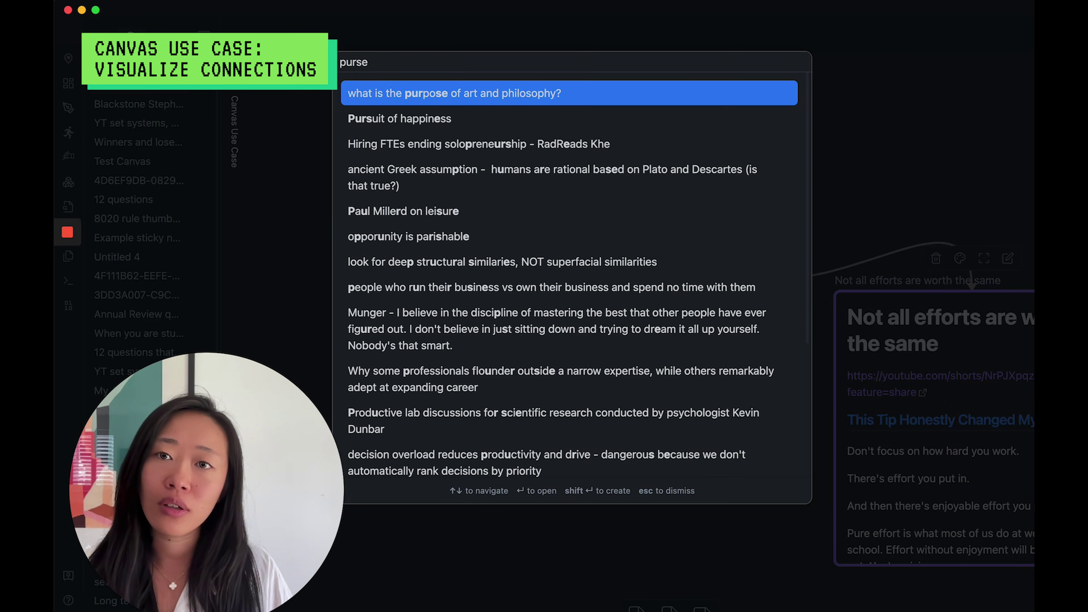
pyautogui.press('BackSpace')
pyautogui.press('BackSpace')
pyautogui.write('pose')
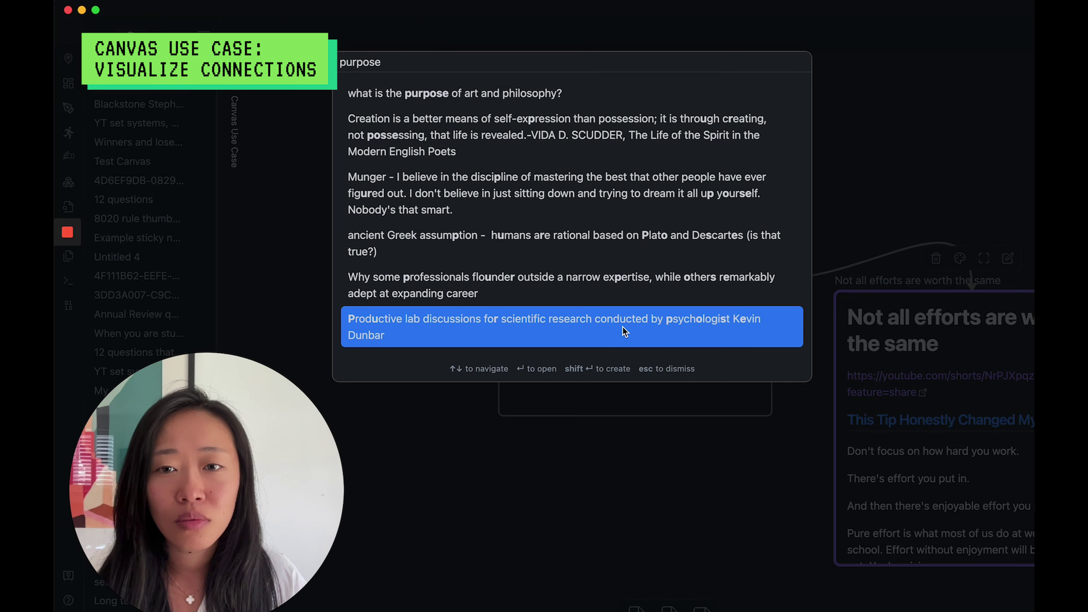
pyautogui.press('super+a')
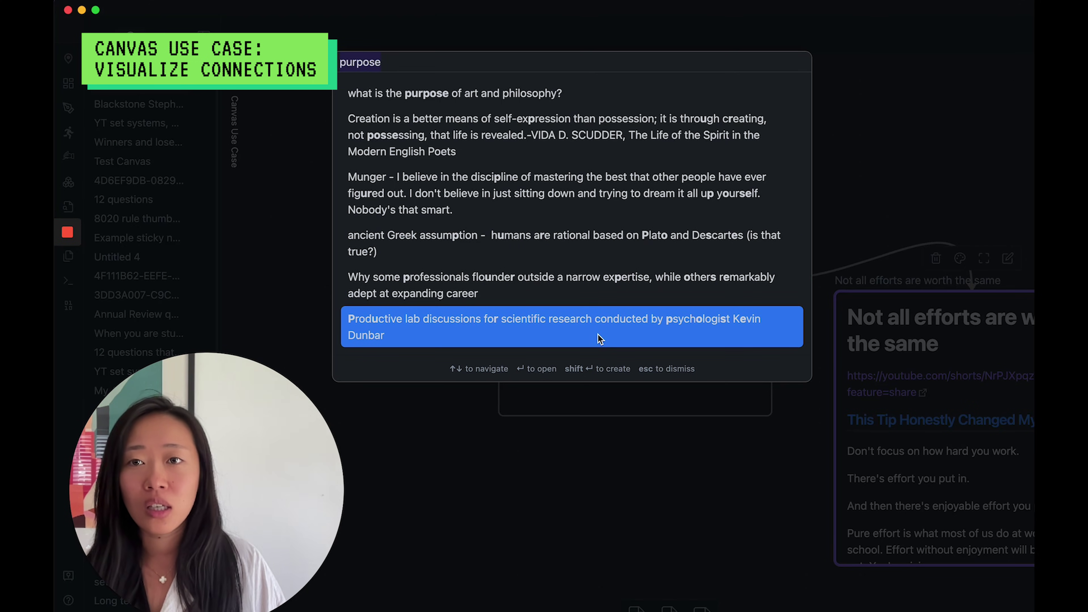
pyautogui.write('ikigai')
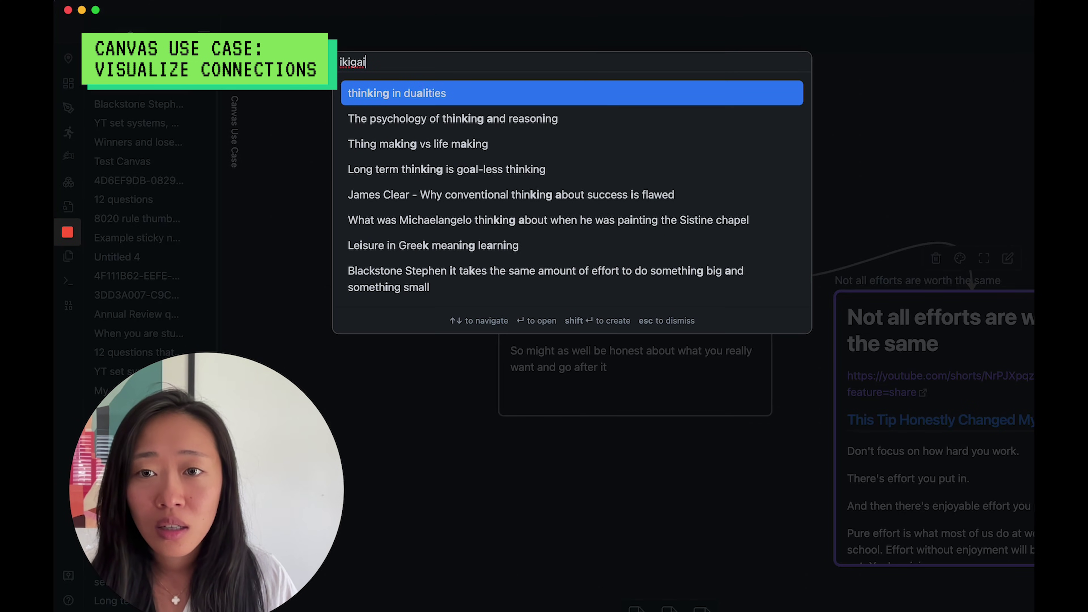
pyautogui.press('super+BackSpace')
pyautogui.click(663, 505)
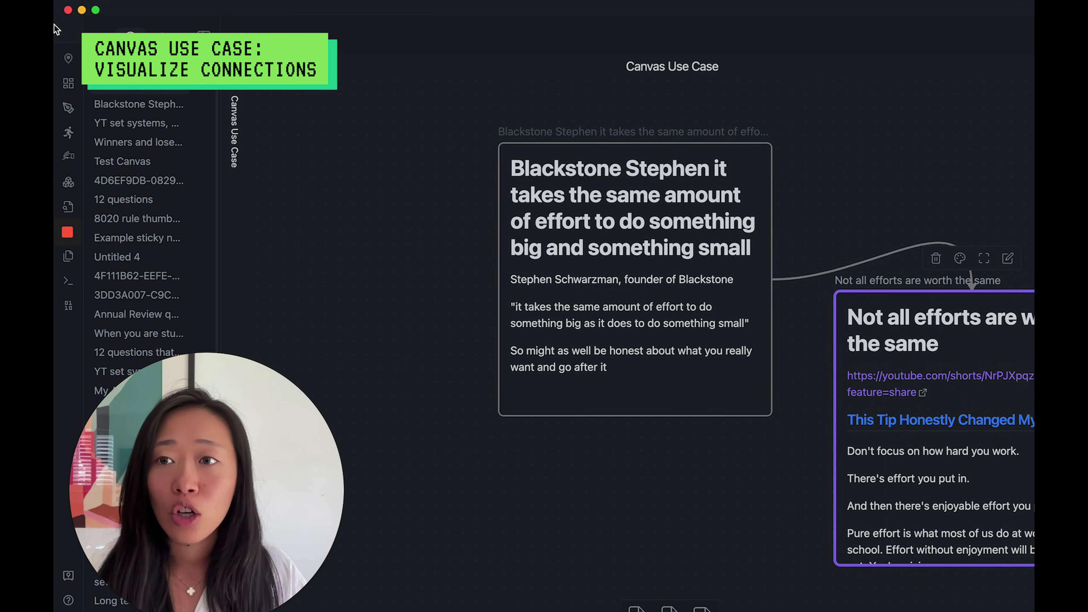
# Switch to the browser, bring the link of the IKIGAI 2.0 YouTube video onto the canvas as an embedded card, and resize the card slightly
pyautogui.moveTo(70, 79)
pyautogui.click(76, 100)
pyautogui.click(773, 189)
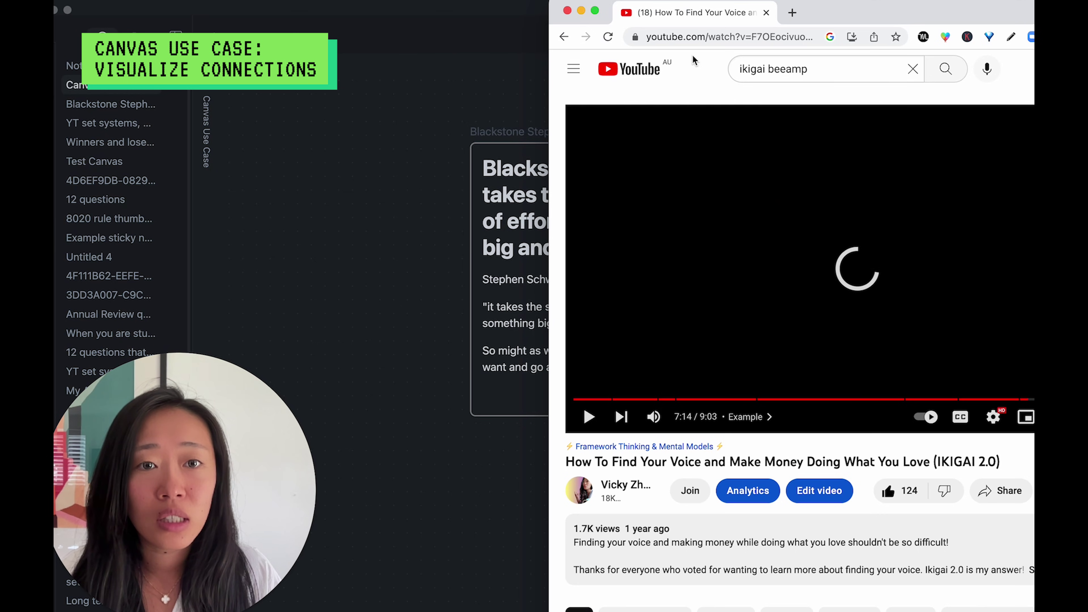
pyautogui.moveTo(634, 36); pyautogui.dragTo(305, 267)
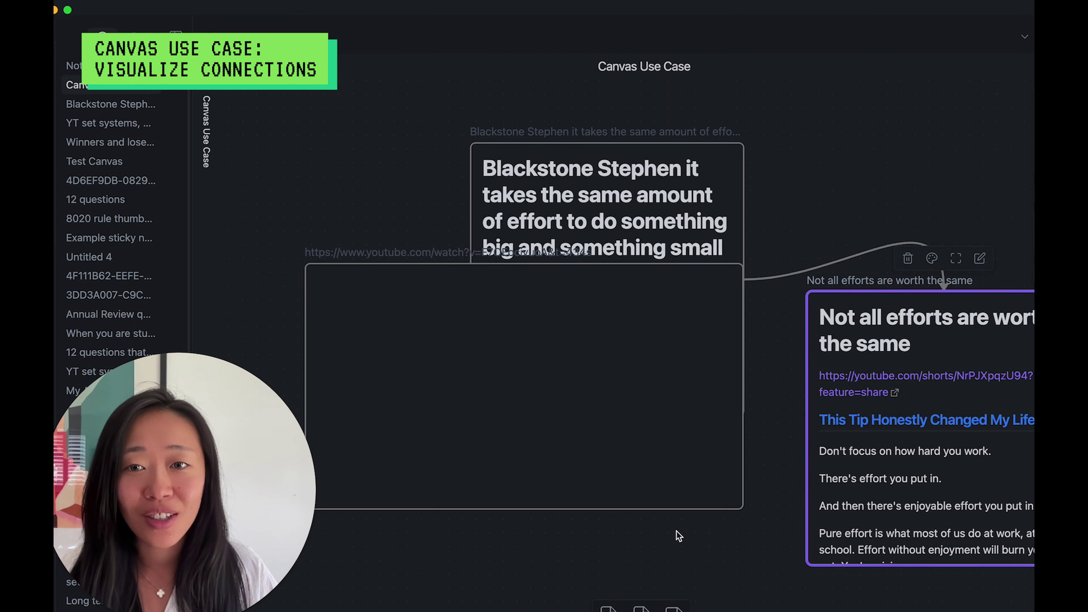
pyautogui.moveTo(742, 510)
pyautogui.mouseDown()
pyautogui.moveTo(744, 431)
pyautogui.moveTo(432, 415)
pyautogui.moveTo(549, 461)
pyautogui.moveTo(733, 504)
pyautogui.mouseUp()
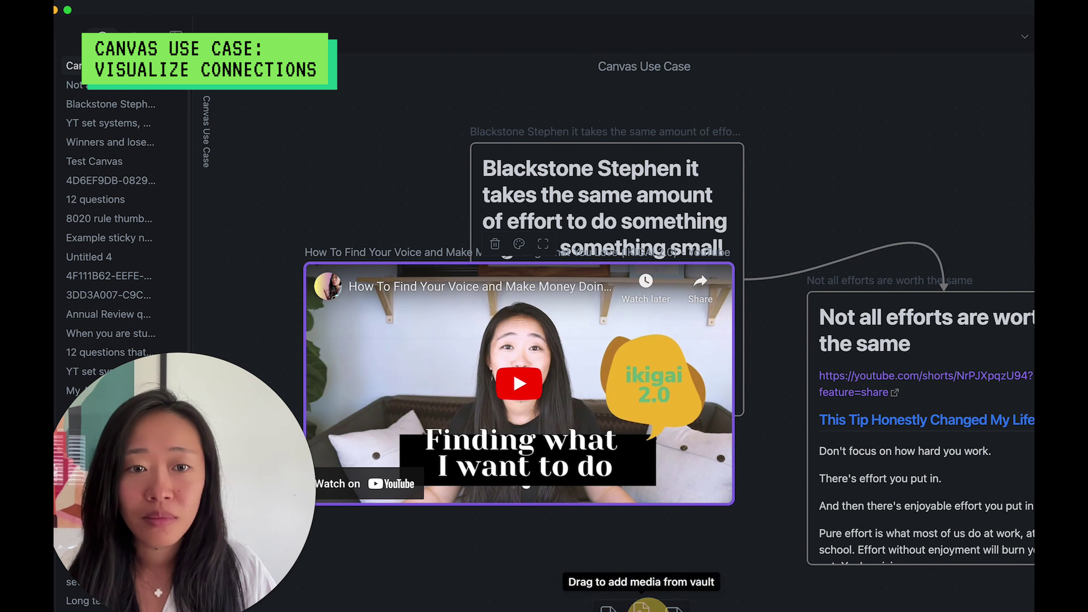
# Play the embedded IKIGAI 2.0 video for a moment and pause it
pyautogui.click(519, 383)
pyautogui.scroll(-1, 636, 358)
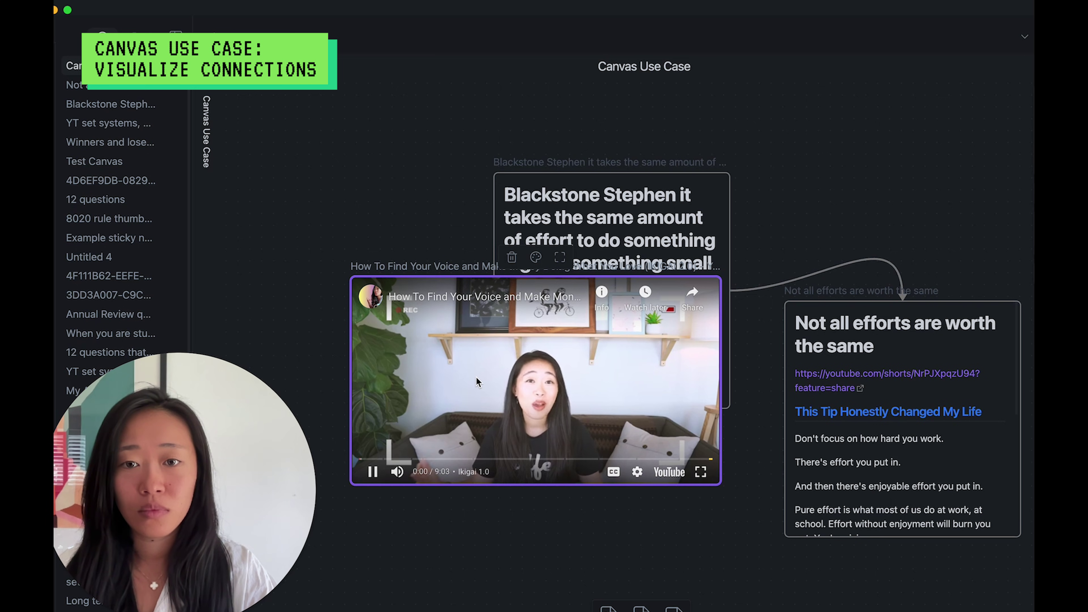
pyautogui.click(456, 289)
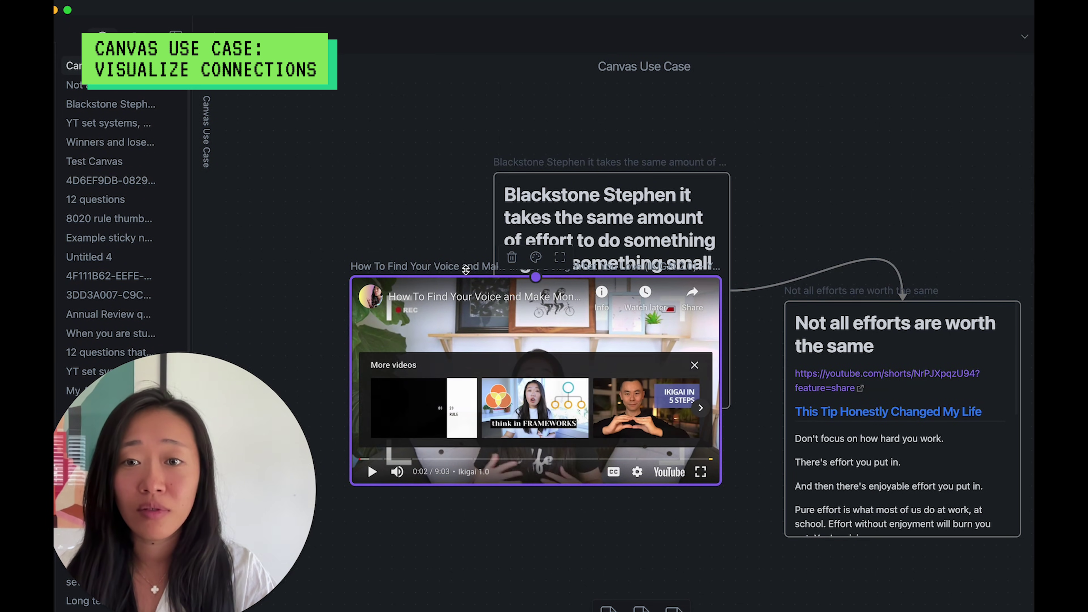
# Move the video card below the Blackstone note and draw an arrow from it to "Not all efforts are worth the same"
pyautogui.moveTo(506, 270)
pyautogui.mouseDown()
pyautogui.moveTo(499, 292)
pyautogui.moveTo(507, 284)
pyautogui.mouseUp()
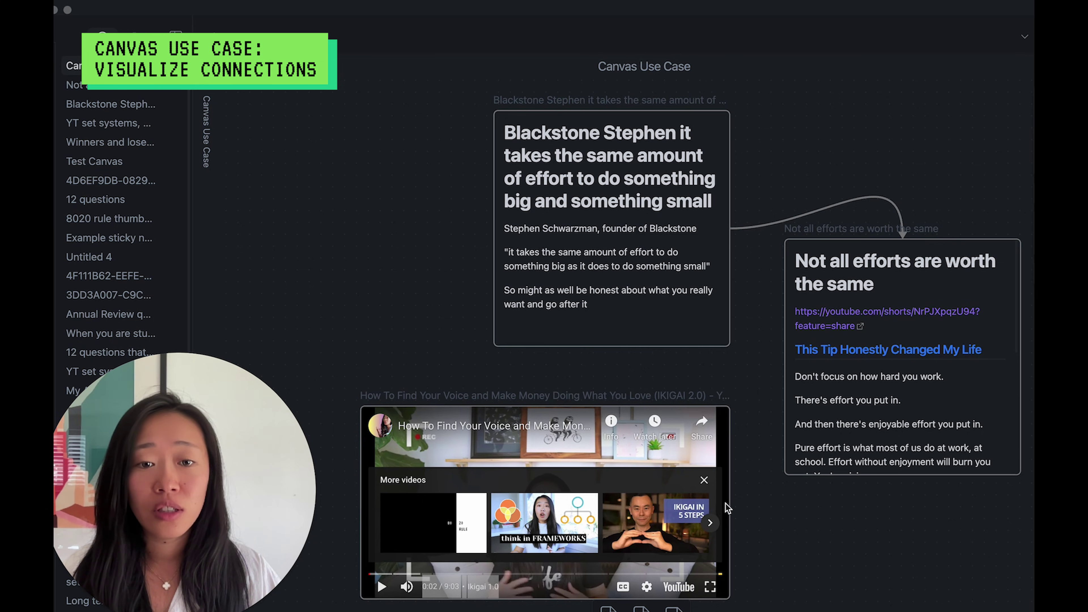
pyautogui.click(740, 501)
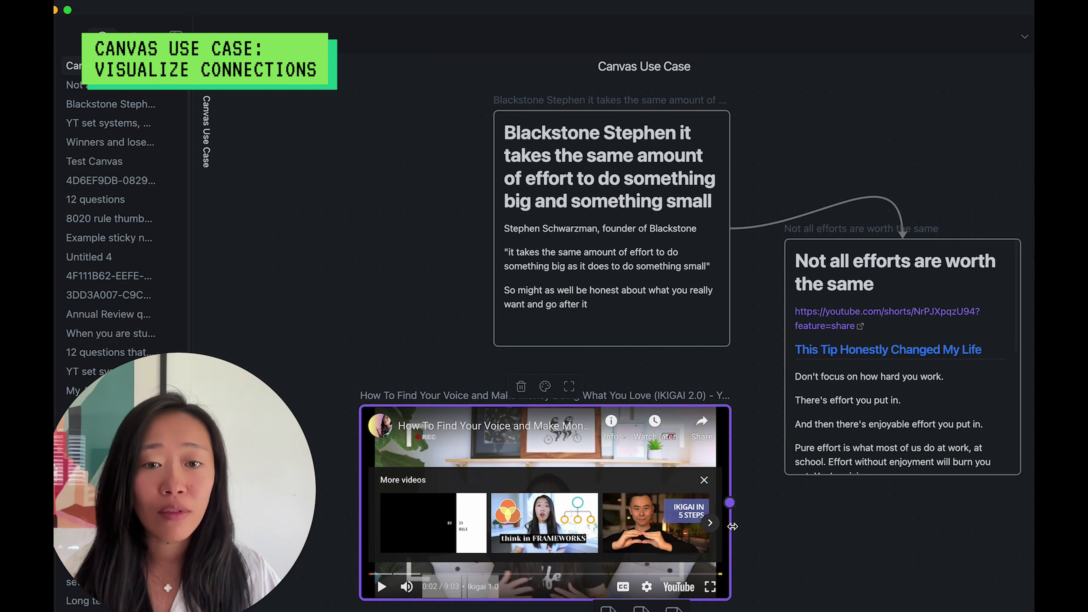
pyautogui.moveTo(731, 502); pyautogui.dragTo(934, 464)
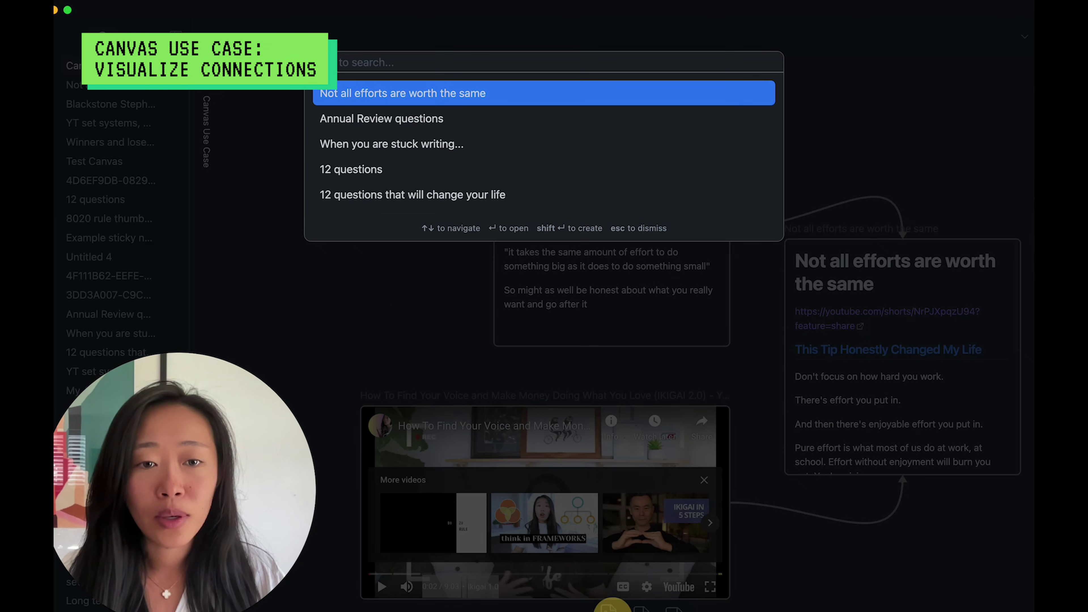
# Search the notes for "worth the same", add the note about people who run versus own their business, and place it at the canvas's lower right
pyautogui.click(612, 606)
pyautogui.write('m')
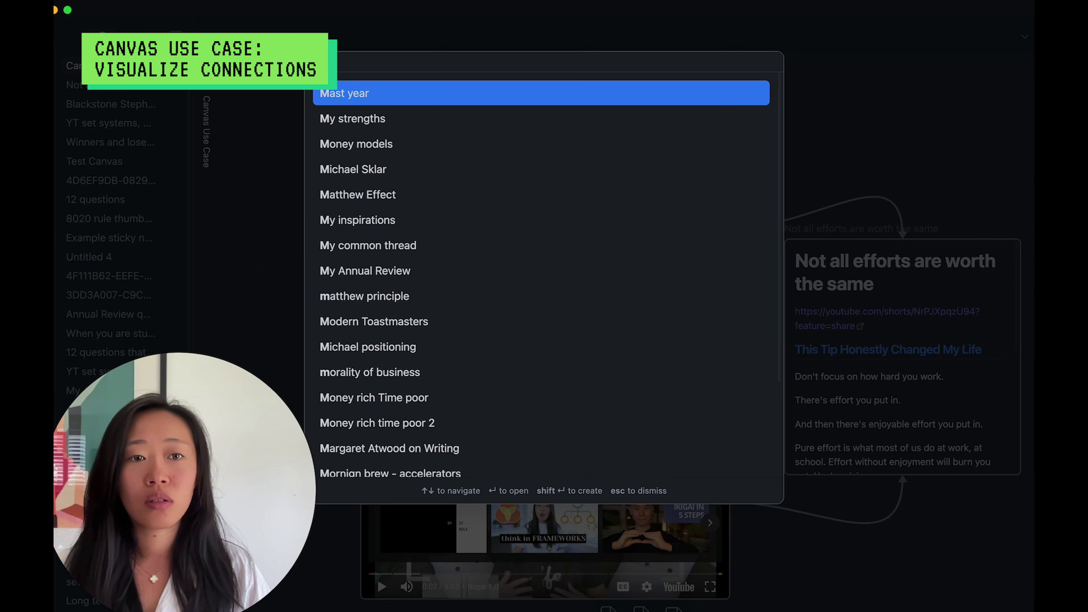
pyautogui.press('BackSpace')
pyautogui.write('worth t')
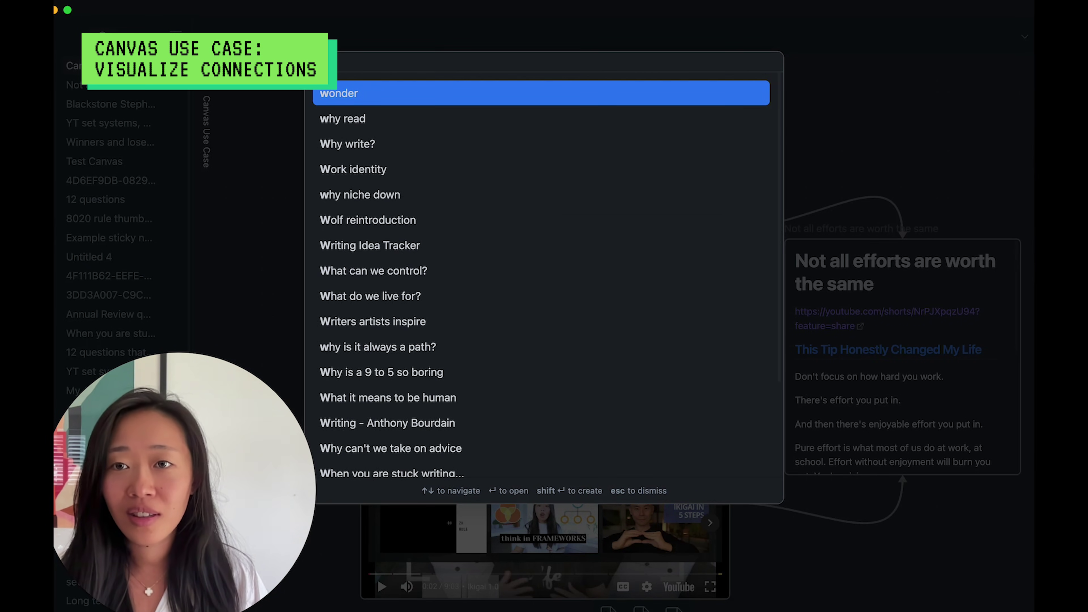
pyautogui.write('he same')
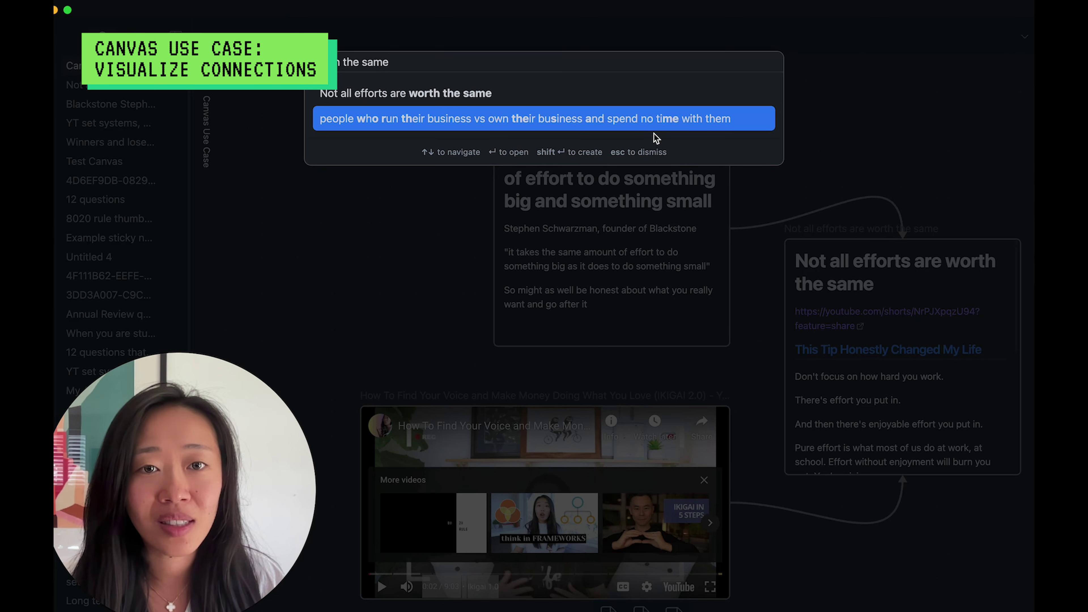
pyautogui.click(653, 131)
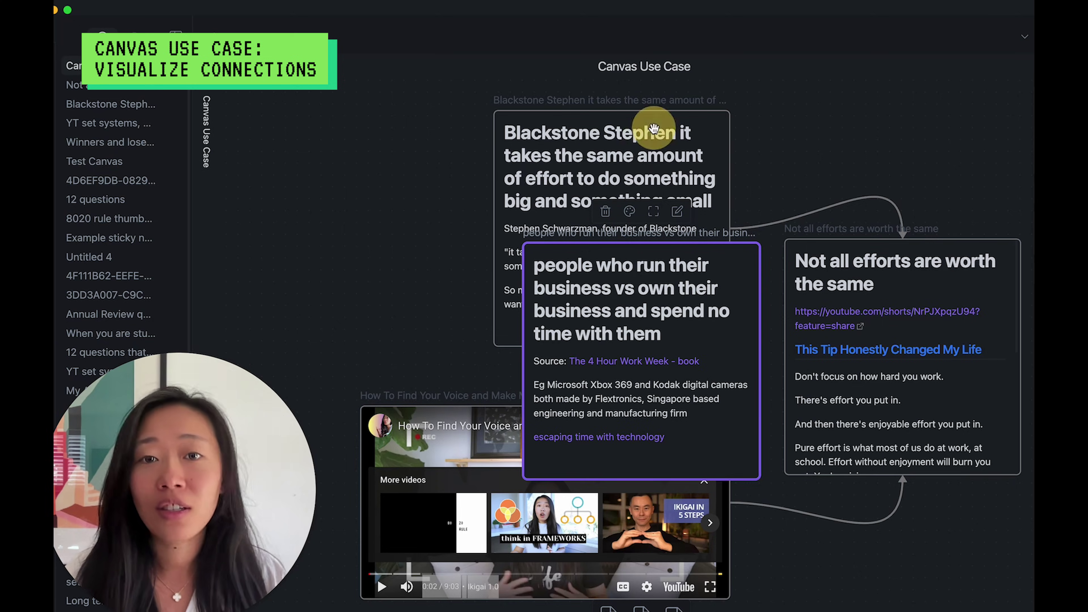
pyautogui.moveTo(758, 496); pyautogui.dragTo(1023, 600)
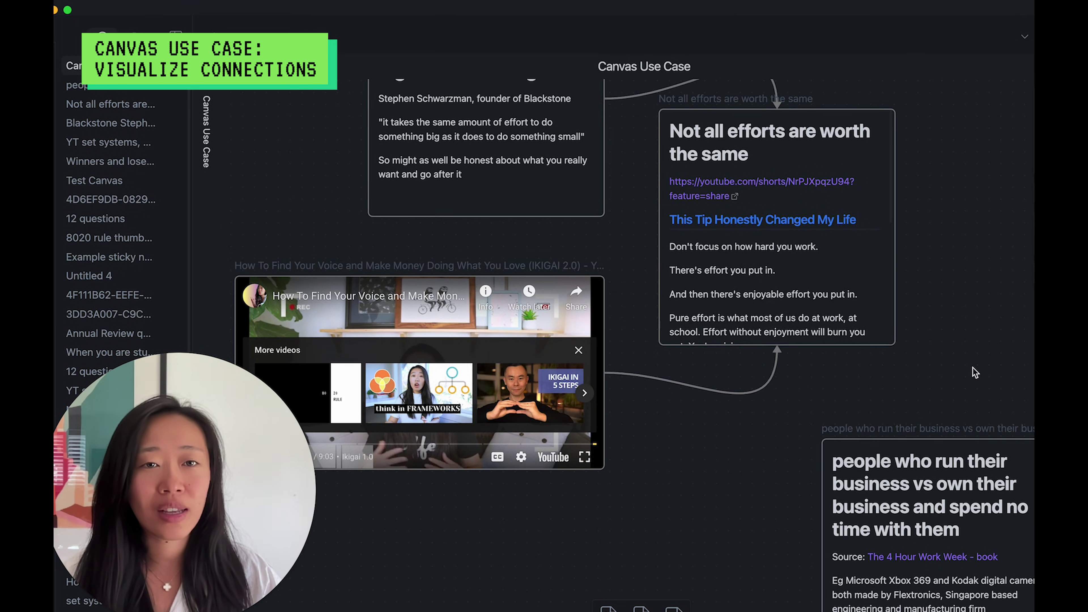
# Create a text card in the empty space to the right of the "Not all efforts are worth the same" note
pyautogui.scroll(2, 933, 369)
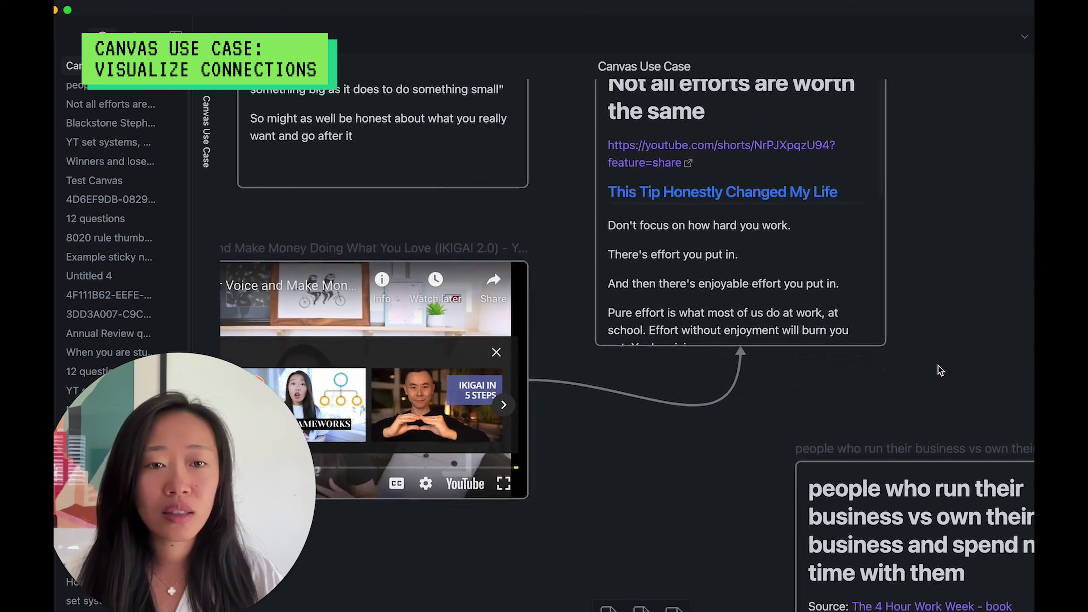
pyautogui.scroll(-3, 940, 370)
pyautogui.doubleClick(865, 282)
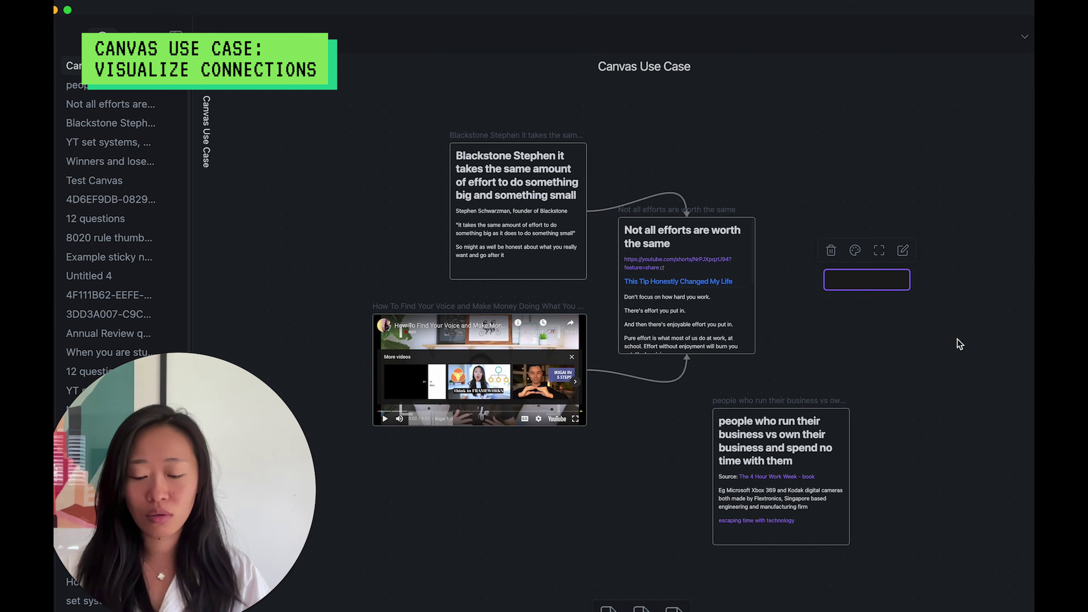
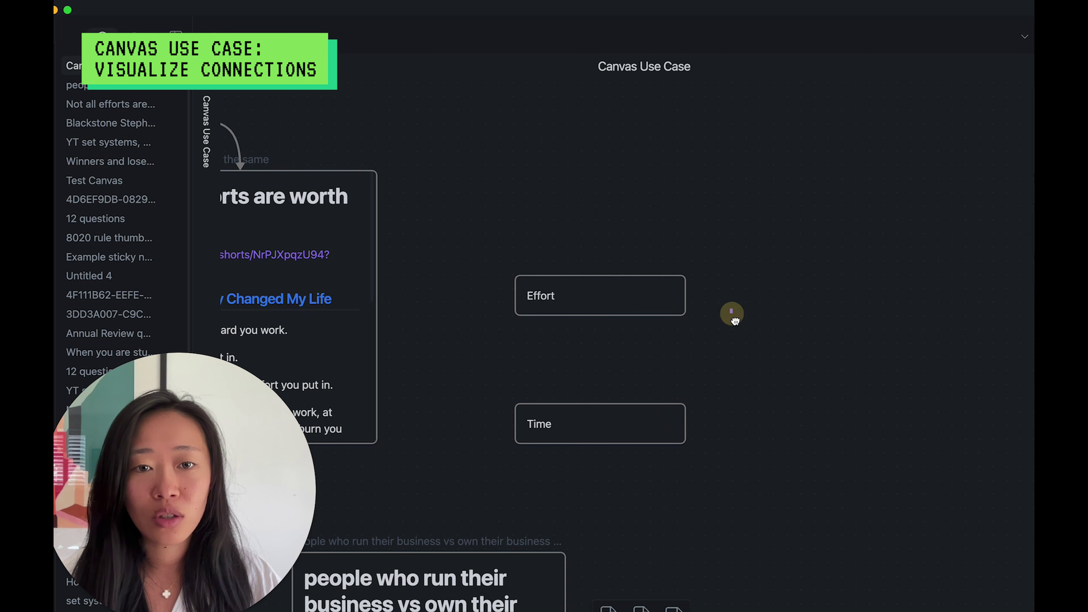
# Extend the Time card's text to "Time: Managing time"
pyautogui.click(764, 344)
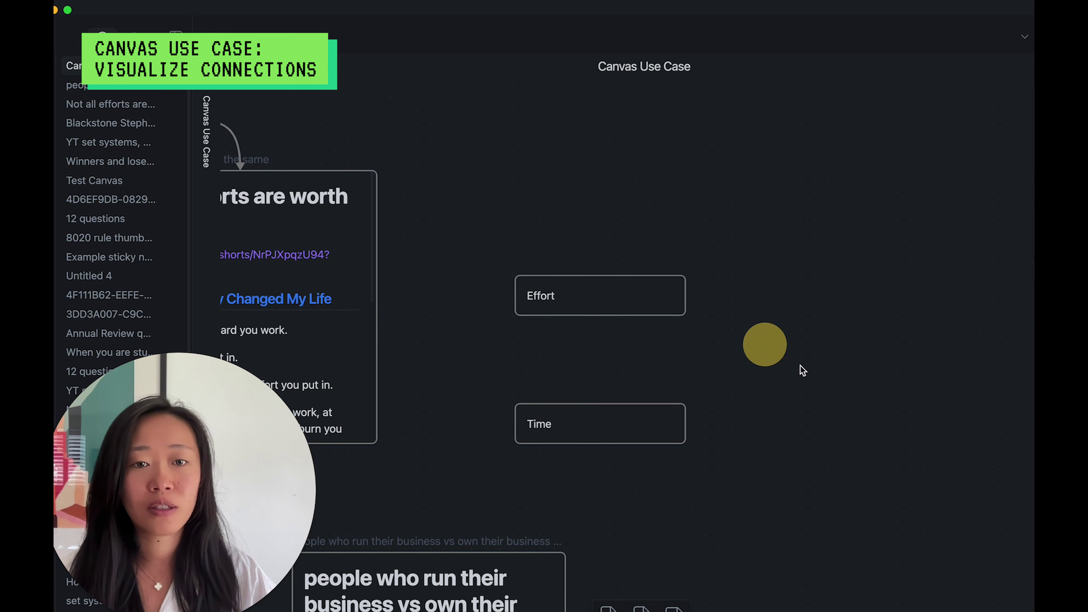
pyautogui.click(755, 303)
pyautogui.click(612, 428)
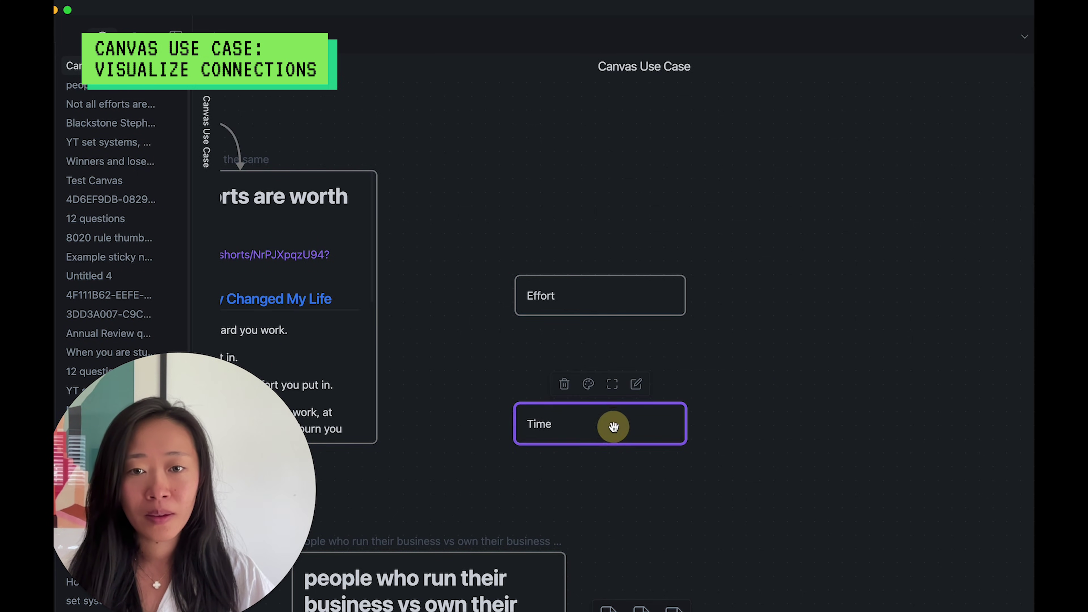
pyautogui.click(590, 425)
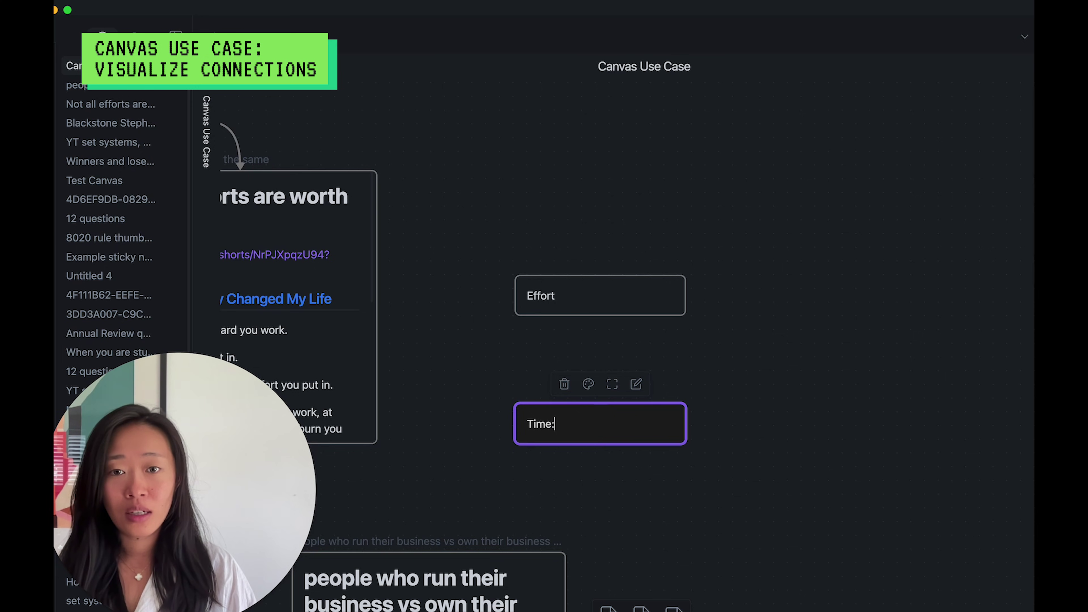
pyautogui.write(': Managing time')
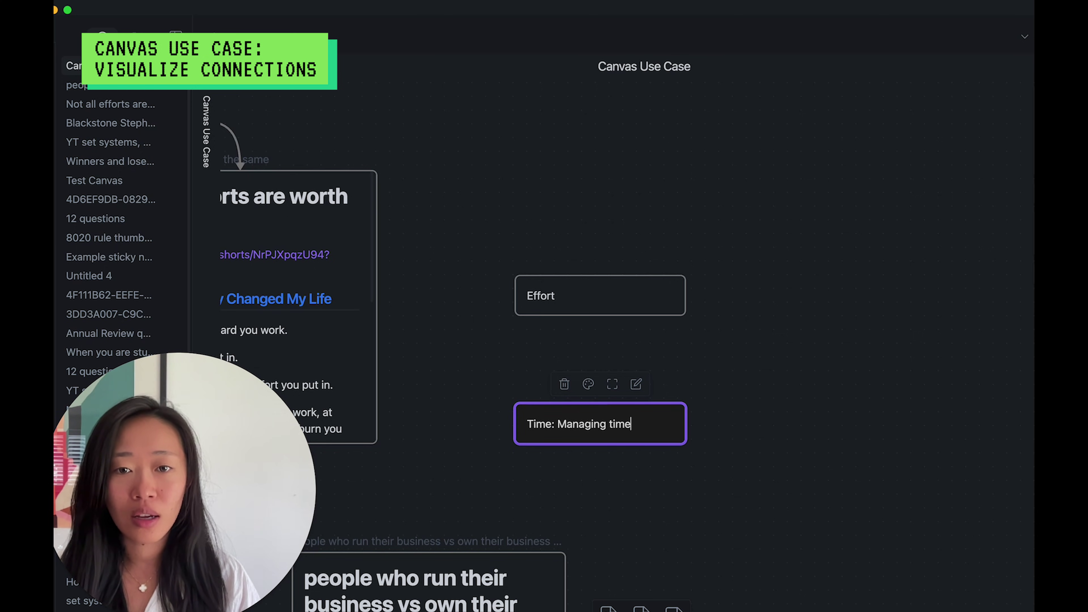
# Extend the Effort card's text to "Effort: Managing energy"
pyautogui.click(566, 297)
pyautogui.click(567, 295)
pyautogui.write(': ')
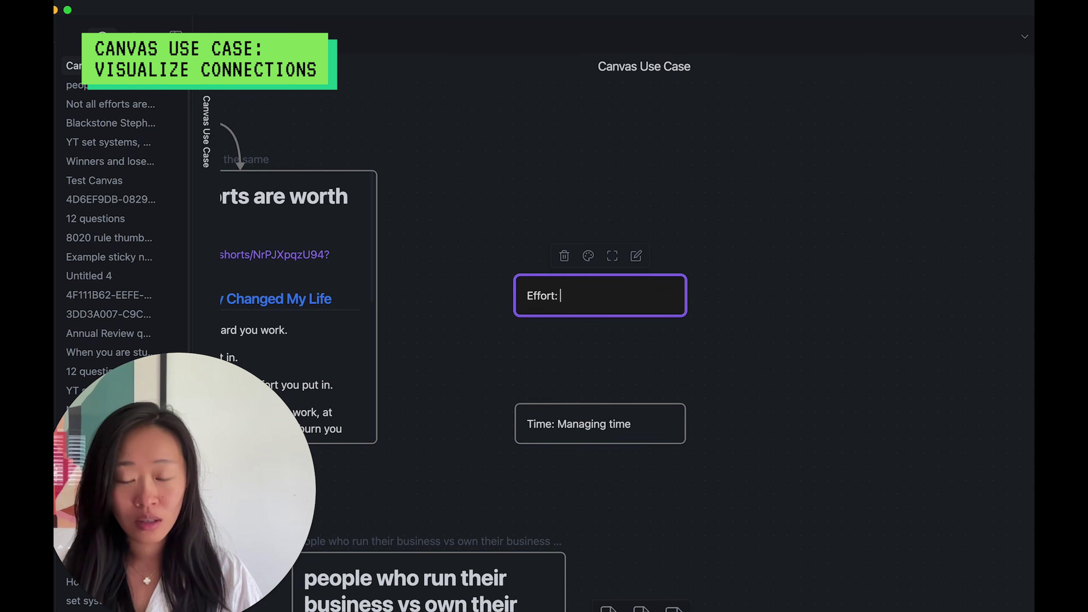
pyautogui.write('Managing energe')
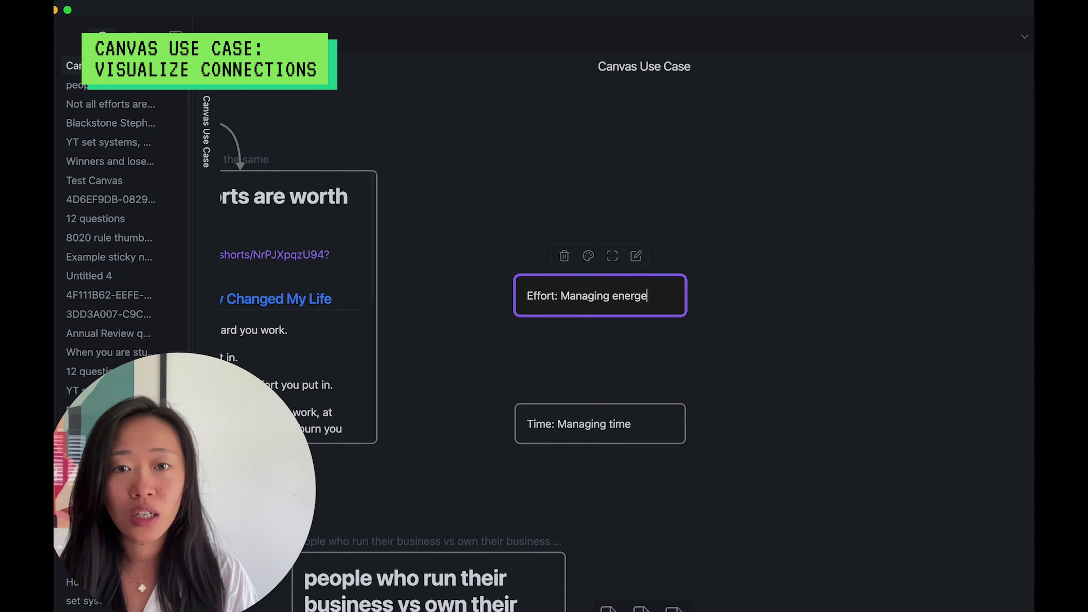
pyautogui.press('BackSpace')
pyautogui.write('y')
pyautogui.click(773, 382)
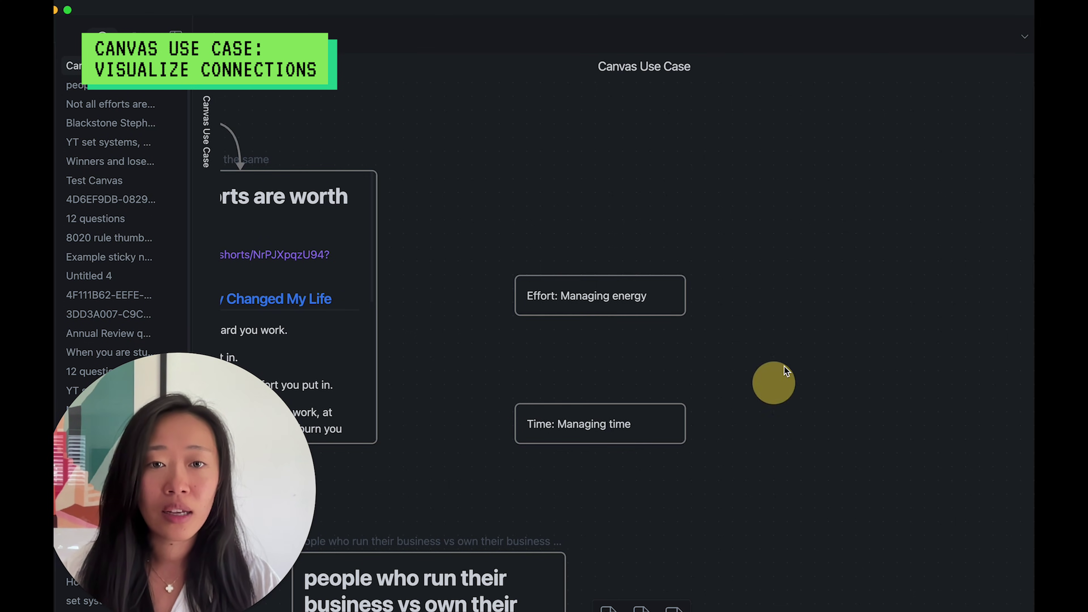
# Add a "LIFE PURPOSE" card to the right of the Effort and Time cards and draw an arrow from it to each of them
pyautogui.doubleClick(853, 363)
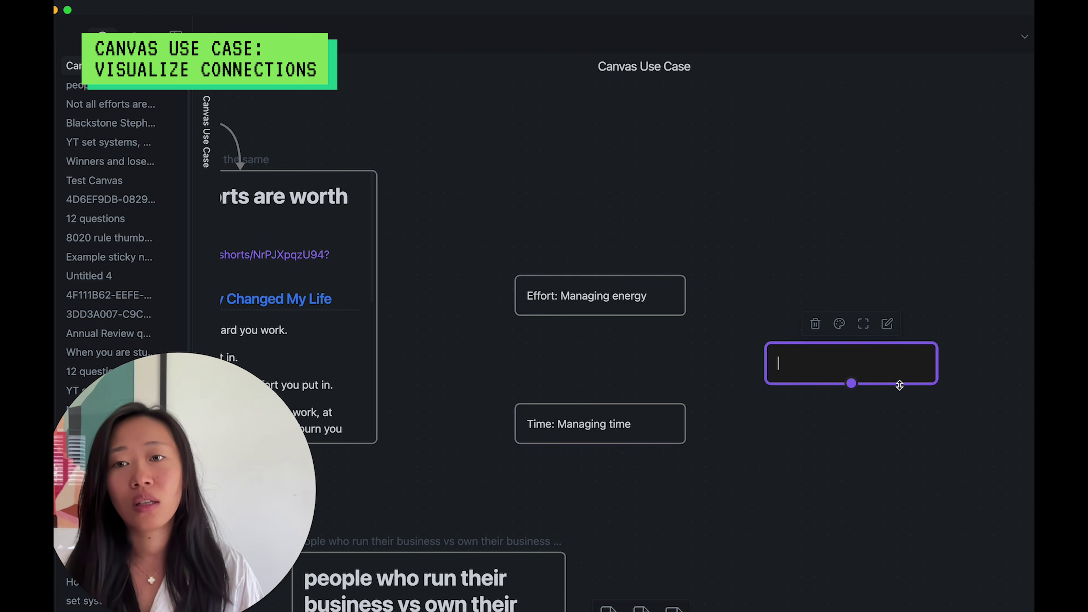
pyautogui.write('LIFE PURPOSE')
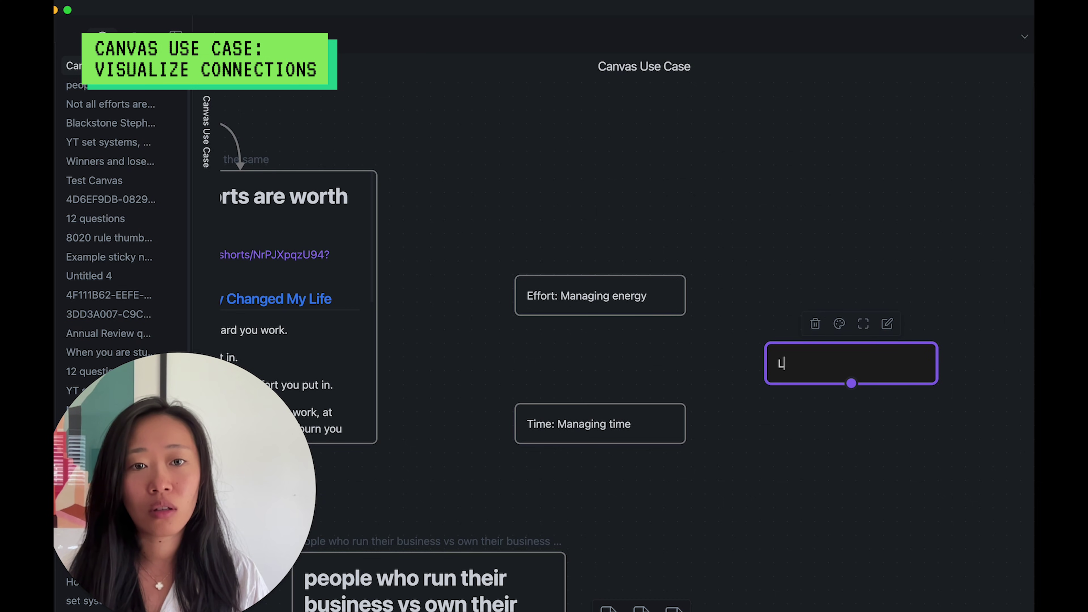
pyautogui.click(842, 445)
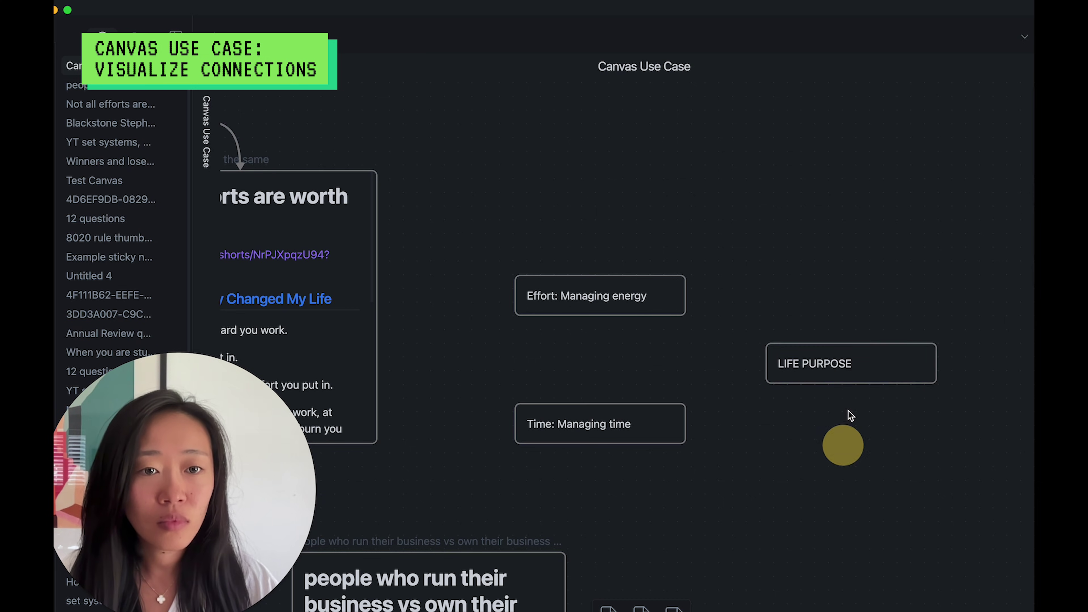
pyautogui.moveTo(851, 384); pyautogui.dragTo(679, 447)
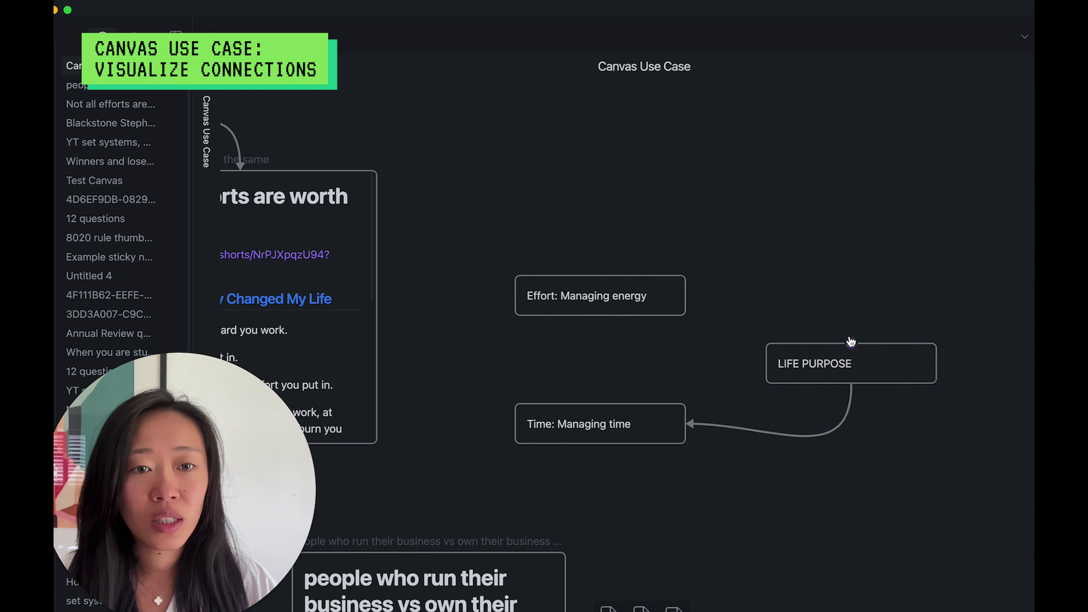
pyautogui.moveTo(851, 342); pyautogui.dragTo(684, 300)
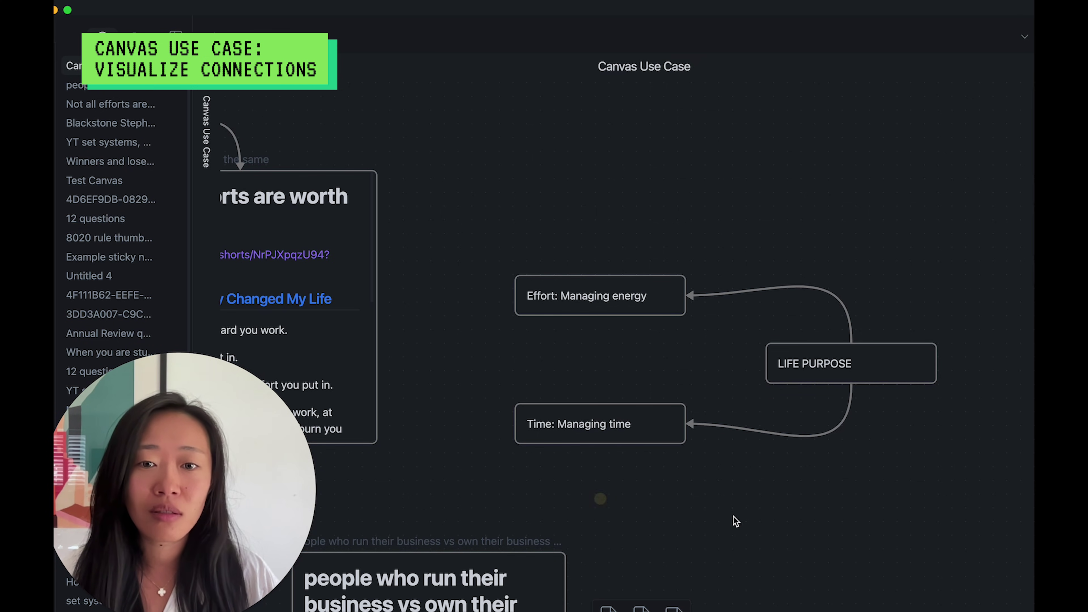
# Add a text card reading "Productivity: about efficiency" just below the Time card
pyautogui.doubleClick(628, 494)
pyautogui.write('Product')
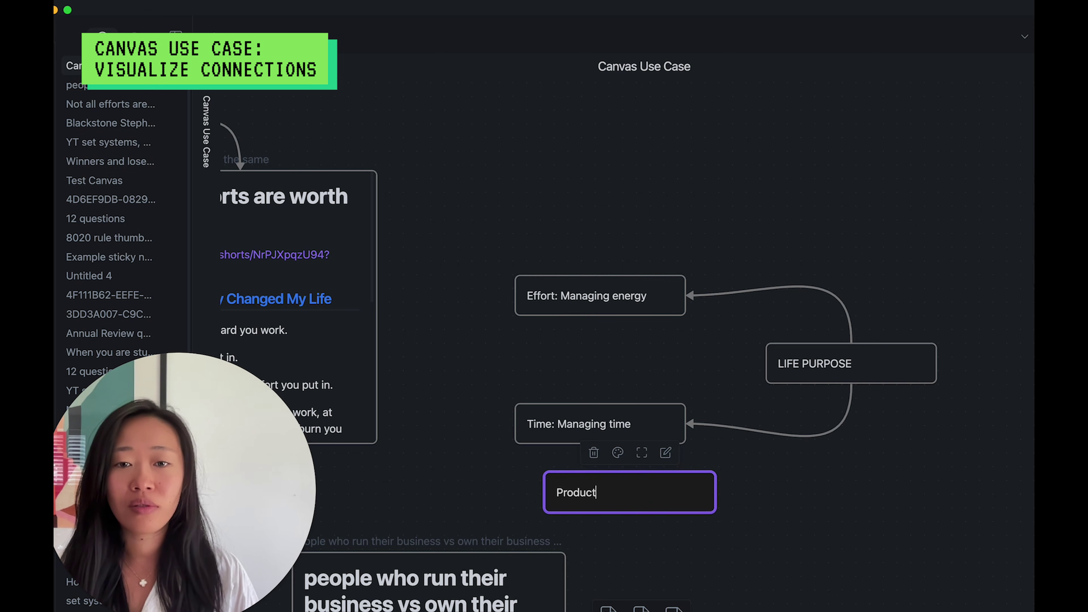
pyautogui.write('ivity: about efficiency')
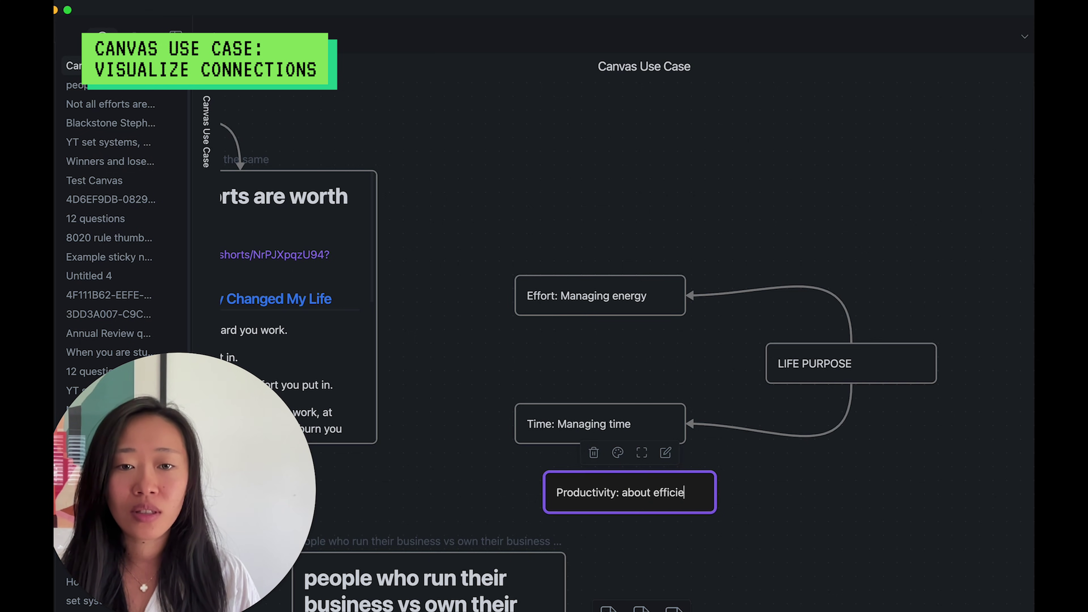
pyautogui.press('Return')
pyautogui.click(900, 505)
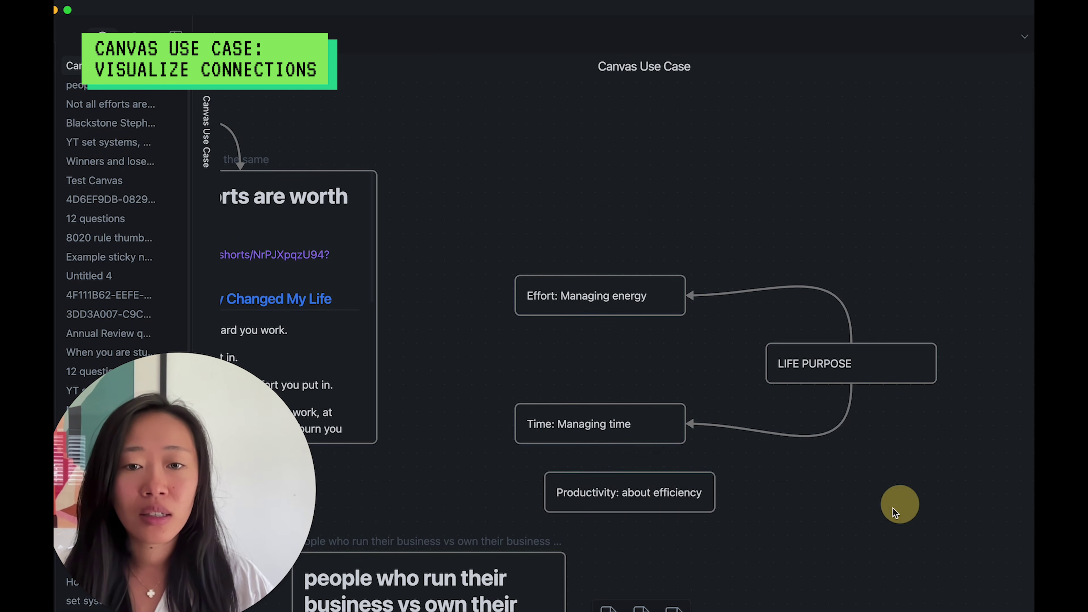
# Add a text card reading "direciton and effectiveness" above the Effort card
pyautogui.doubleClick(583, 210)
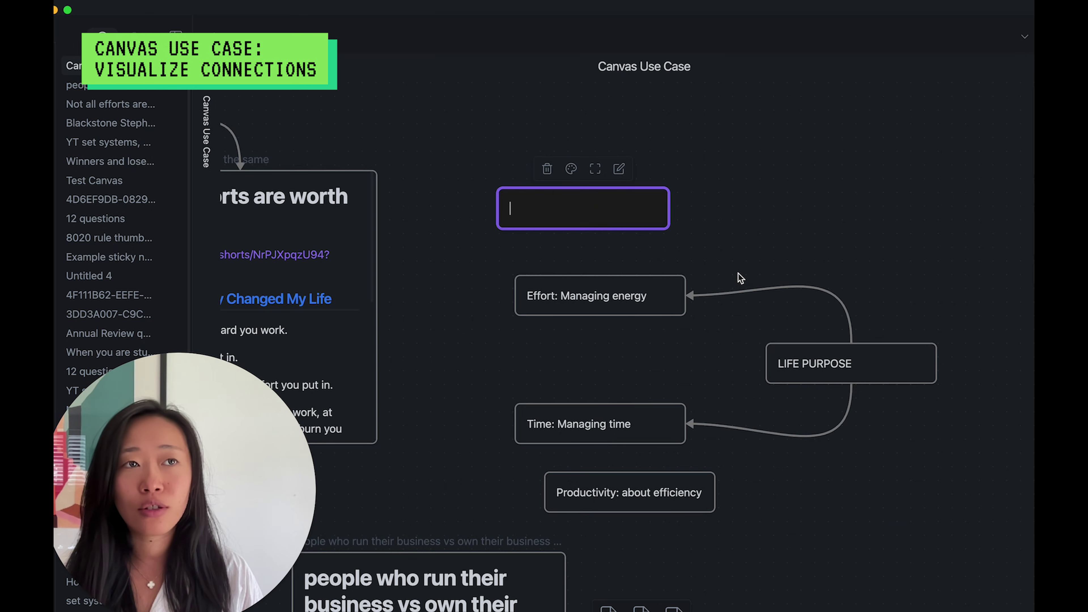
pyautogui.write('direciton and ')
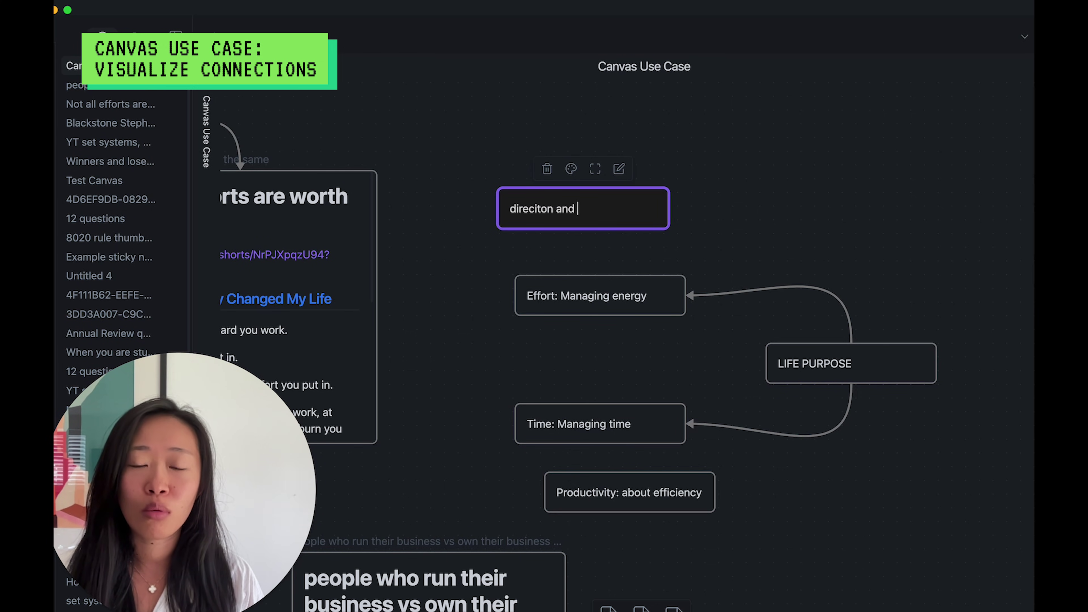
pyautogui.write('aeffectiveness')
pyautogui.press('Return')
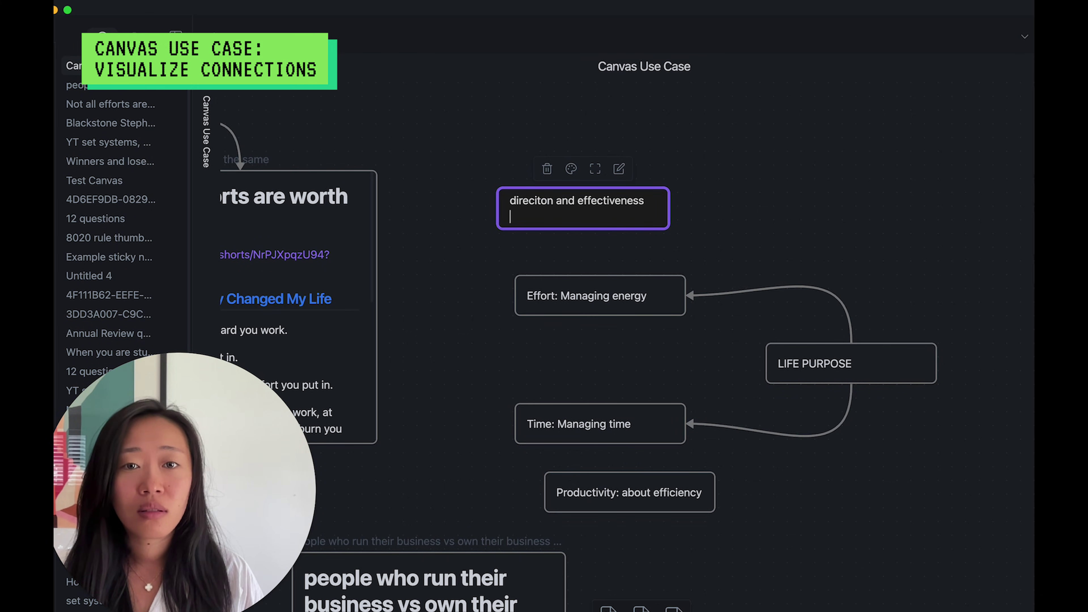
pyautogui.click(772, 222)
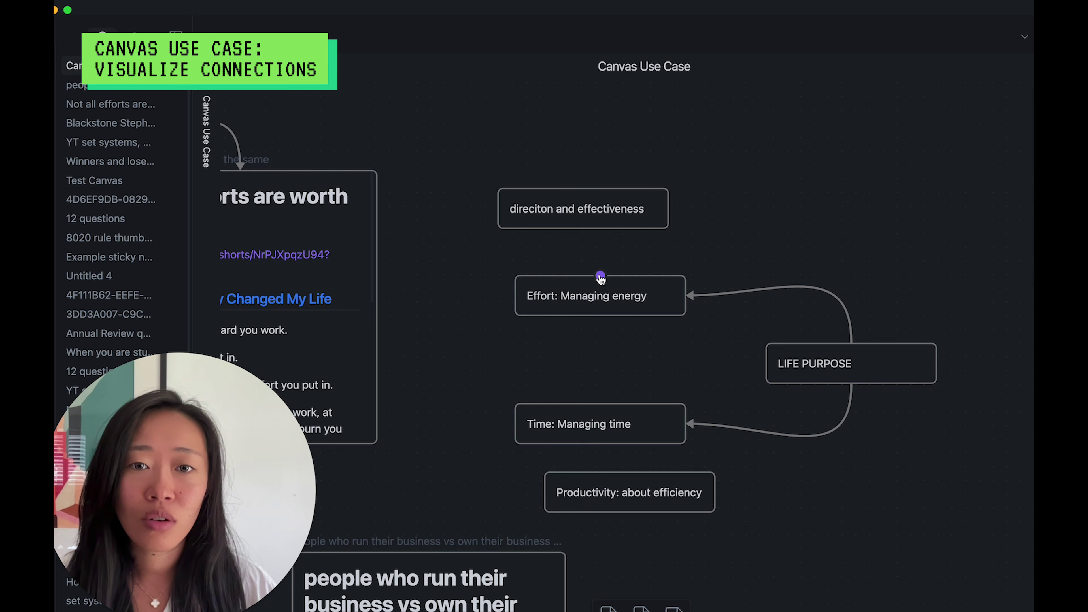
# Draw an arrow from the "direciton and effectiveness" card to Effort and another from the Productivity card to Time
pyautogui.moveTo(582, 234)
pyautogui.moveTo(582, 234); pyautogui.dragTo(597, 287)
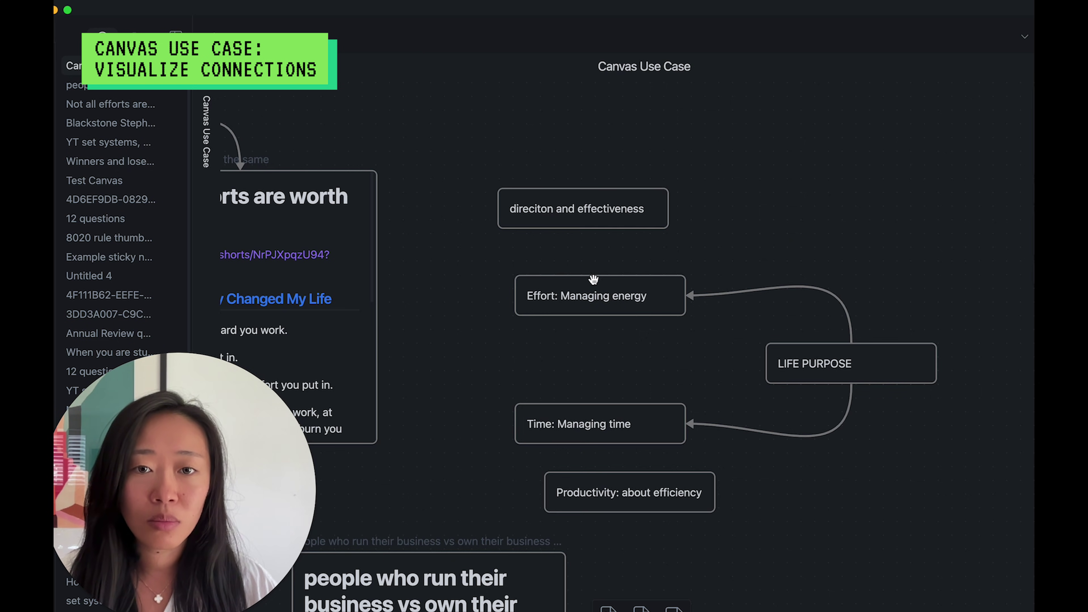
pyautogui.moveTo(584, 227); pyautogui.dragTo(600, 276)
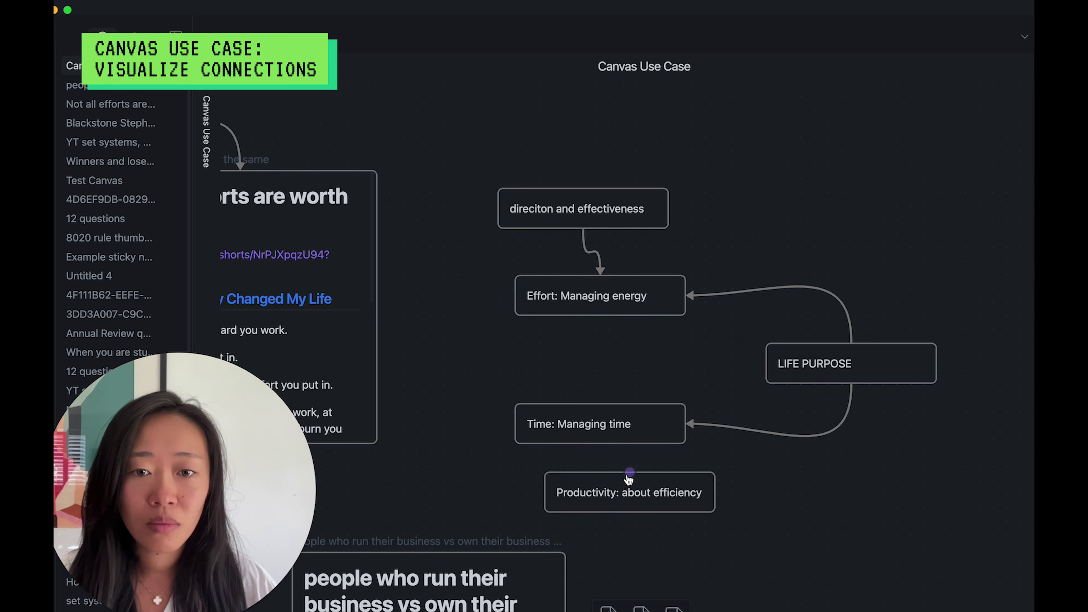
pyautogui.moveTo(629, 476); pyautogui.dragTo(610, 438)
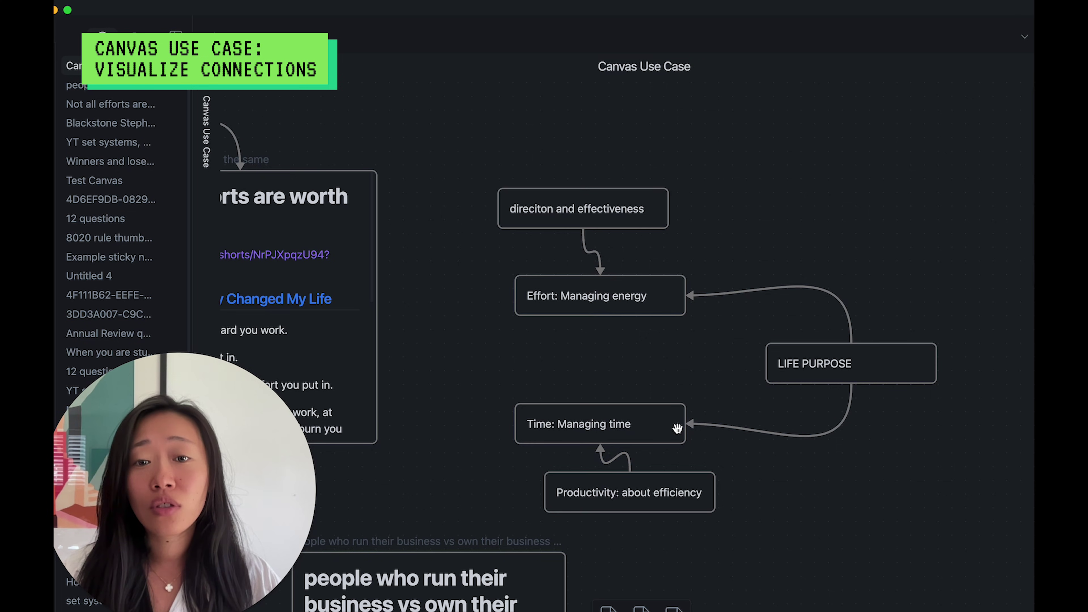
# Add a card beside Productivity with "YT idea:" and "What's wrong with productivity?" on separate lines, and make it taller to fit the text
pyautogui.doubleClick(796, 528)
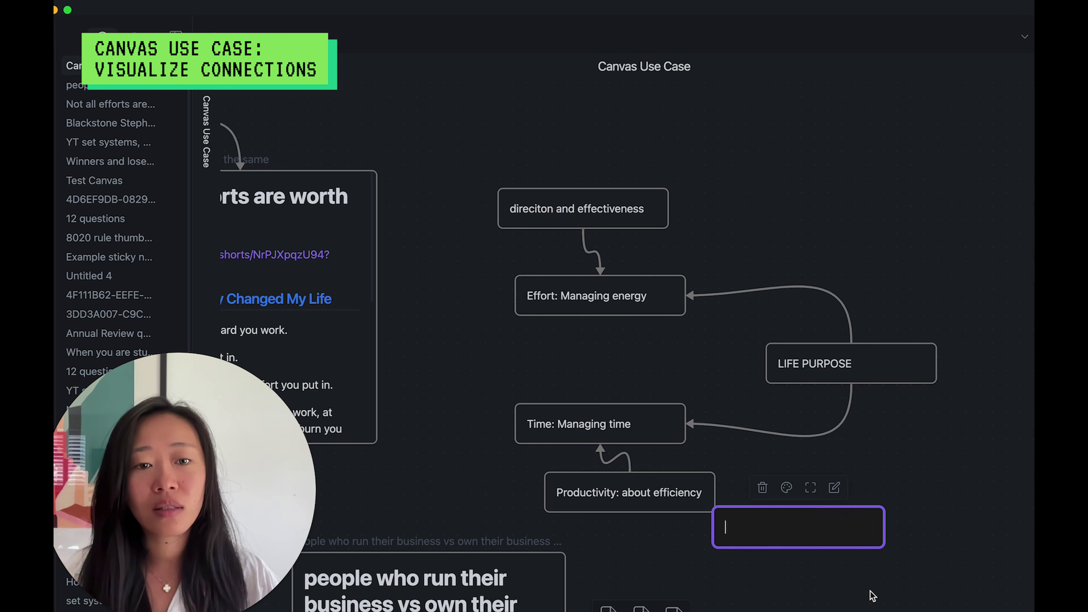
pyautogui.write('YT a')
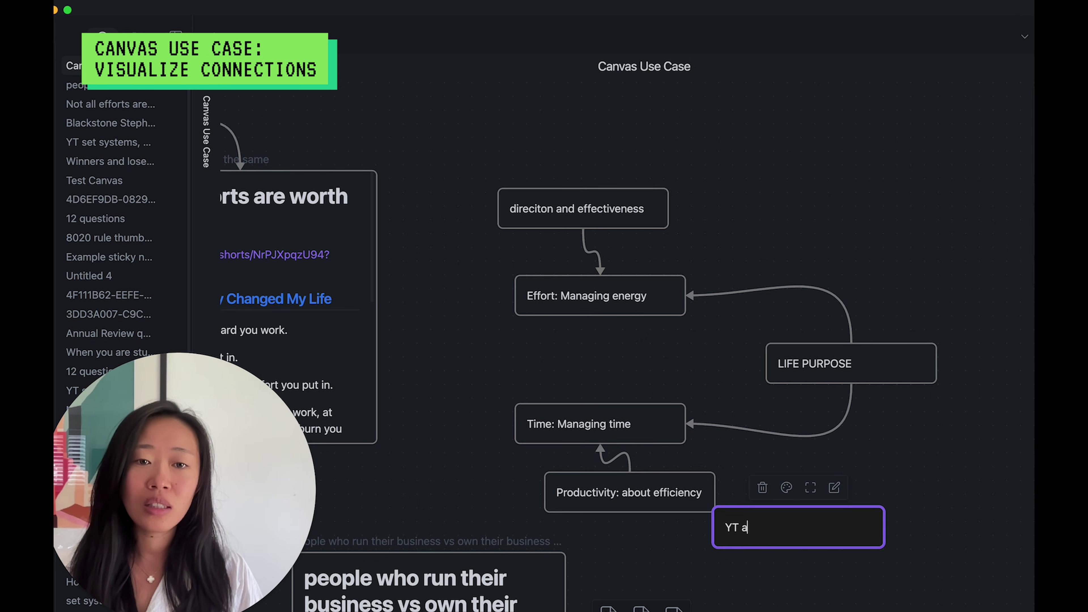
pyautogui.write('idea:')
pyautogui.press('Return')
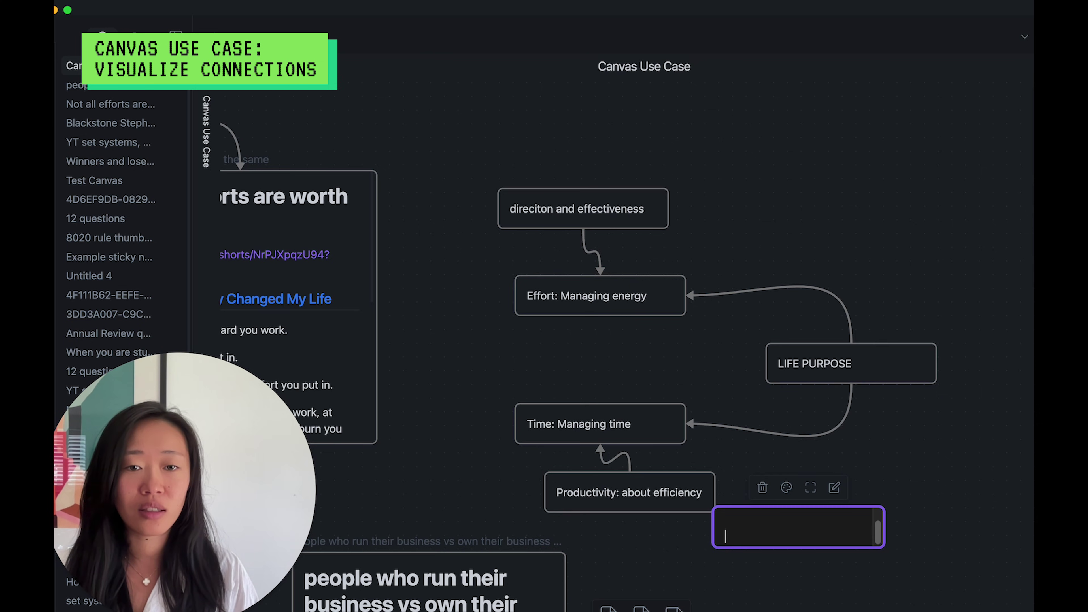
pyautogui.write("What's wrong with p")
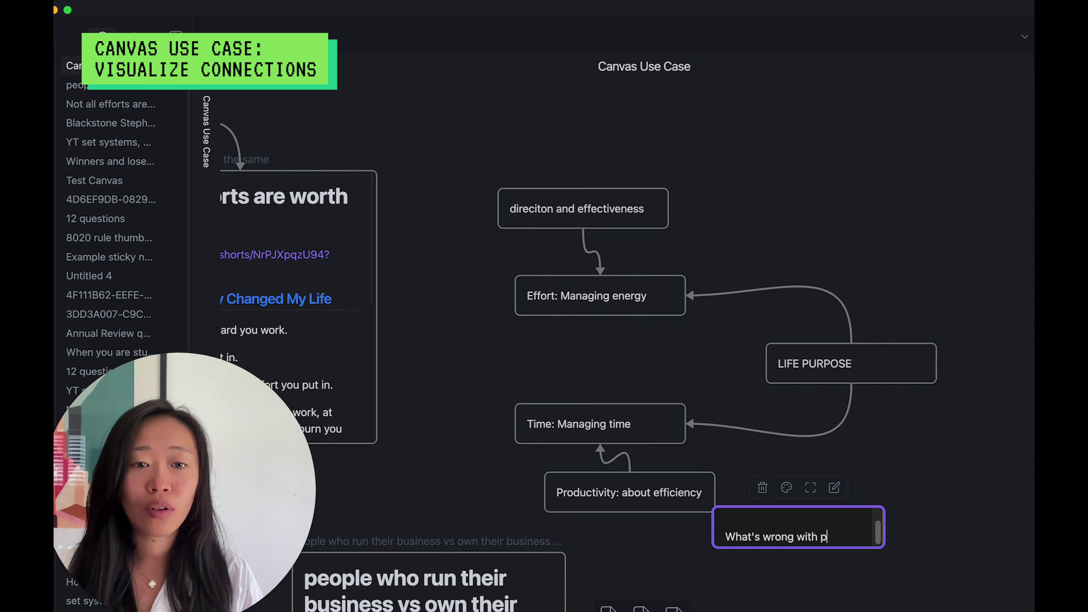
pyautogui.write('roductivity?')
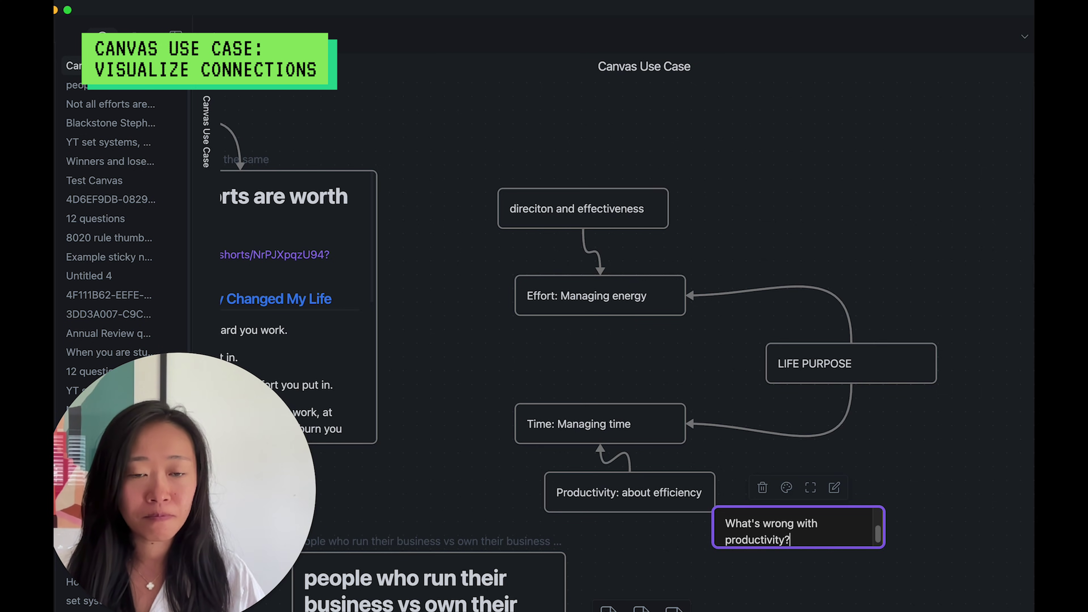
pyautogui.moveTo(883, 549); pyautogui.dragTo(881, 578)
pyautogui.scroll(3, 878, 439)
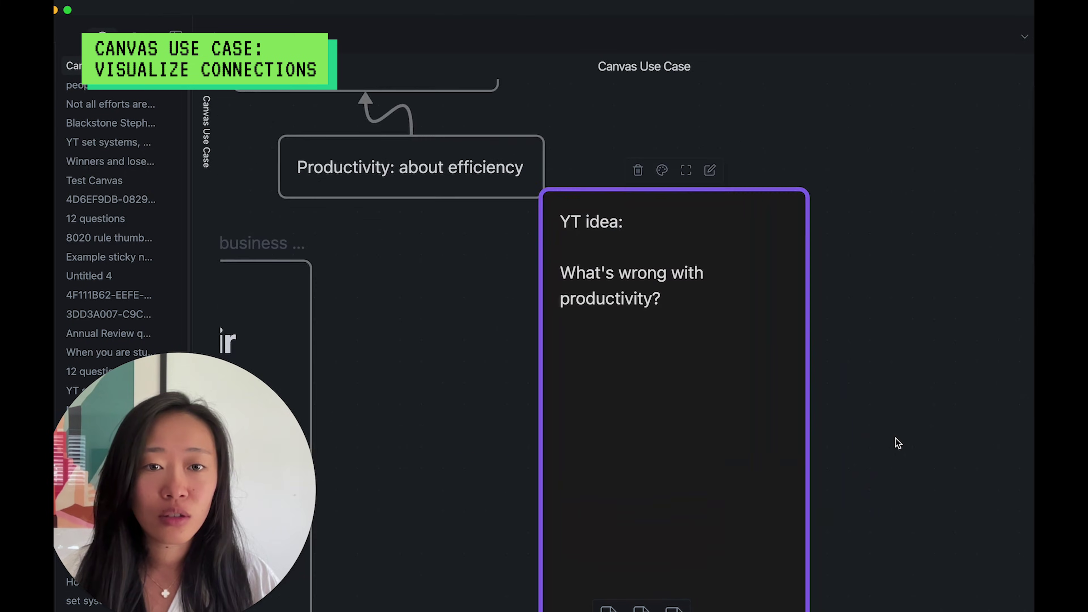
# Add the question "Are we optimizing for the wrong things?" as a new paragraph in the YT idea card
pyautogui.press('Return')
pyautogui.press('Return')
pyautogui.write('Are')
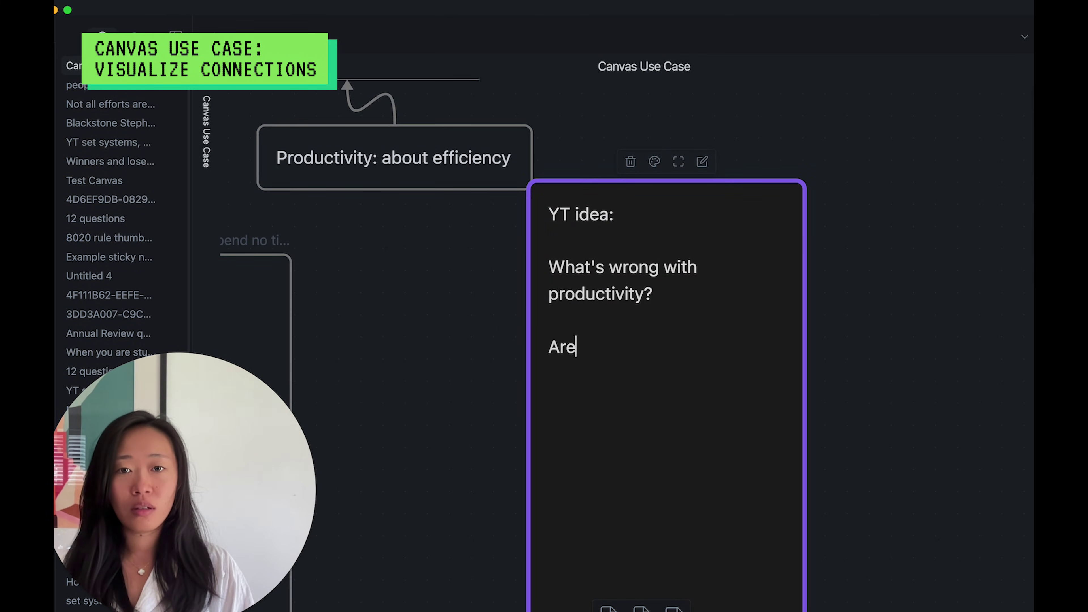
pyautogui.write(' we opt')
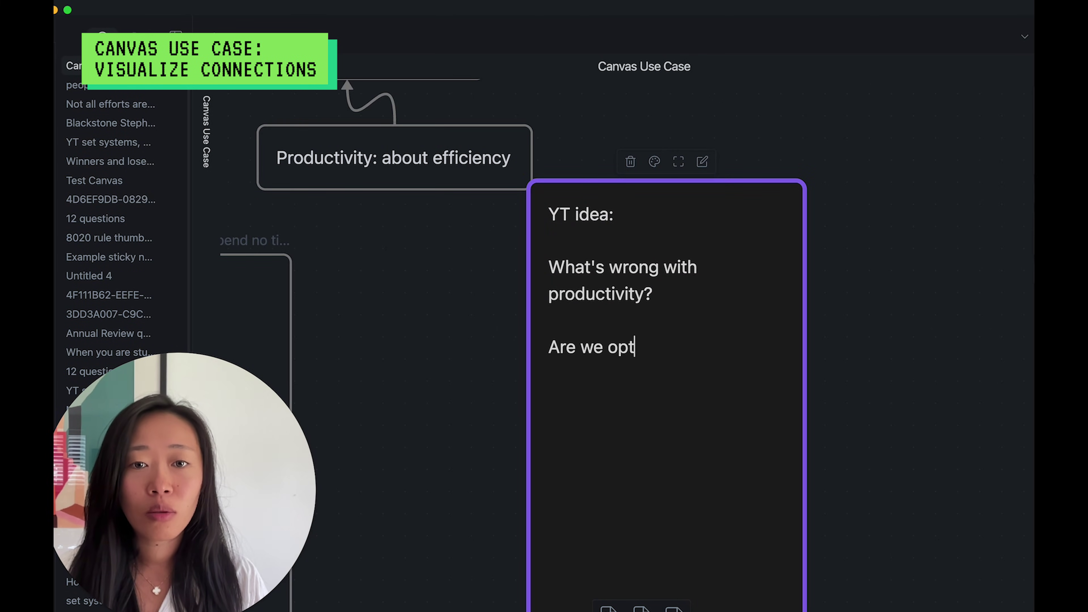
pyautogui.write('imizing for the wrong things?')
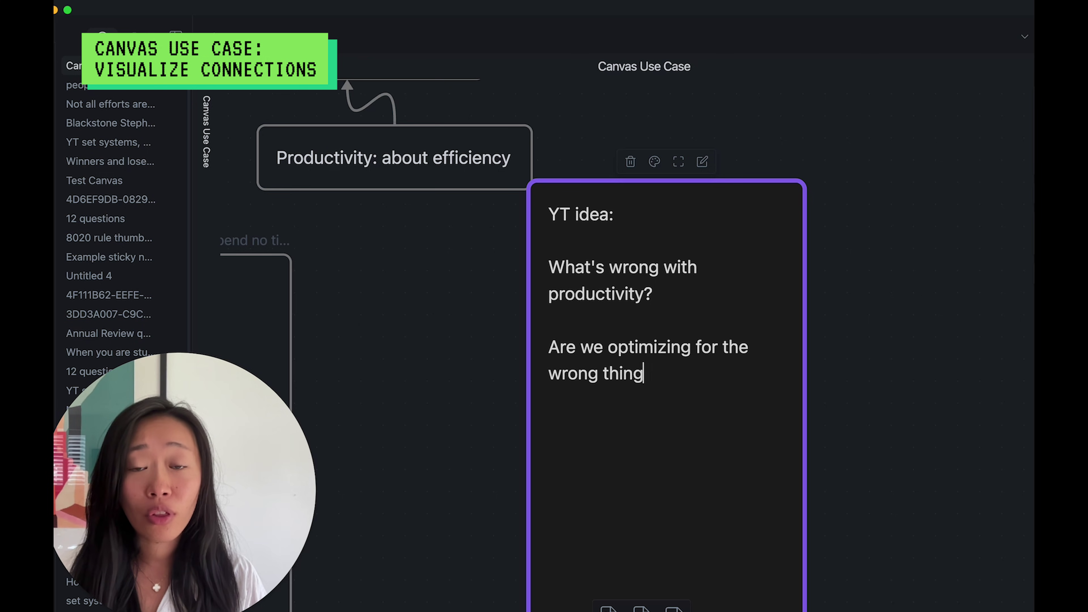
# Finish the YT idea card with a new paragraph, "And how do we know we are optimizing for the right thing?"
pyautogui.press('Return')
pyautogui.press('Return')
pyautogui.write('And how do we k')
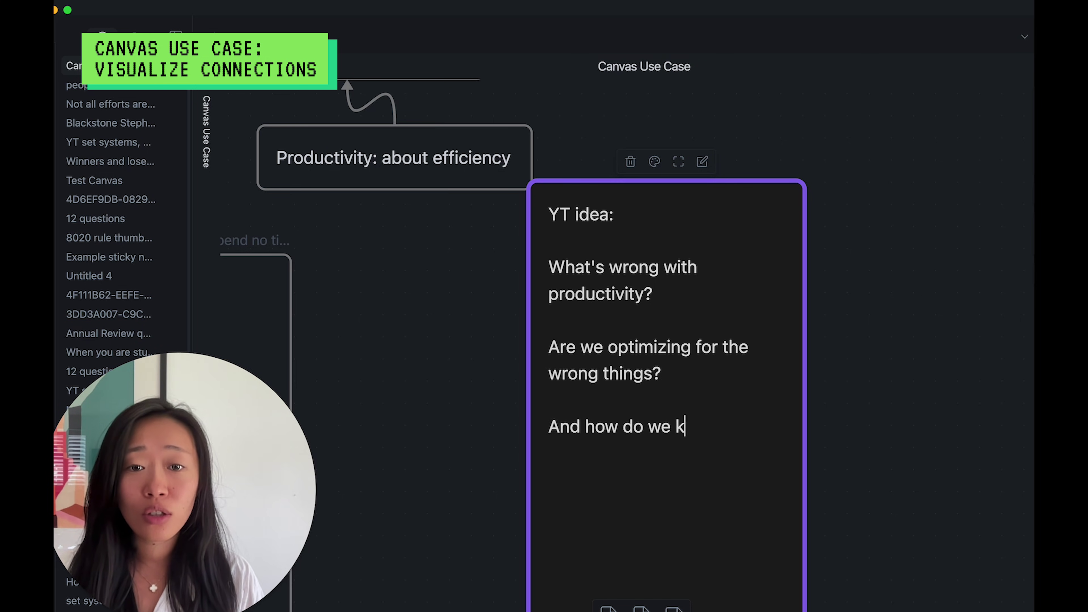
pyautogui.write('now we are optimizing ')
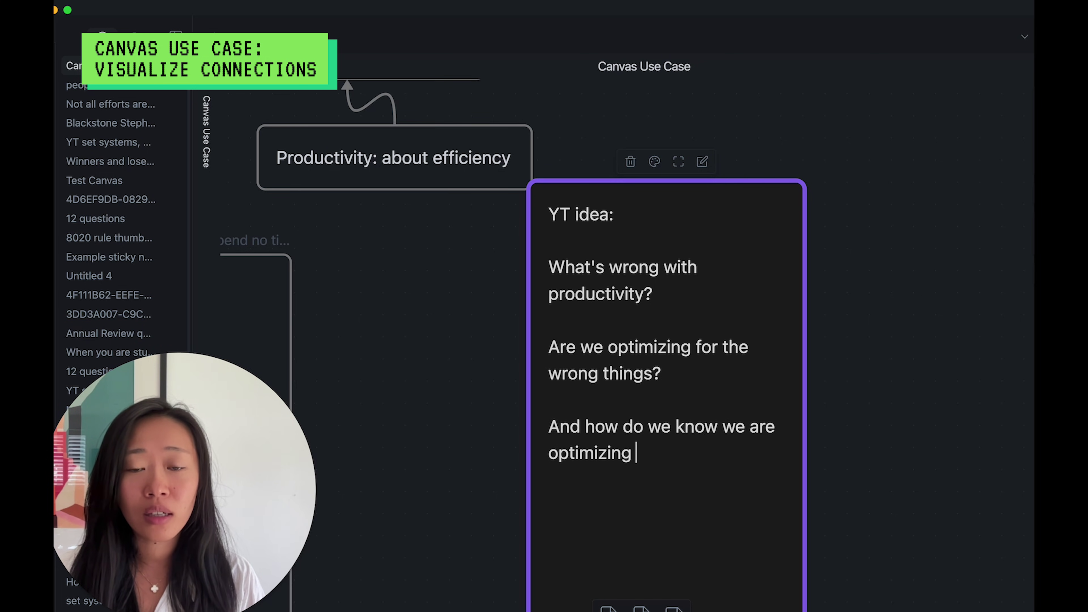
pyautogui.write('for the right thin?')
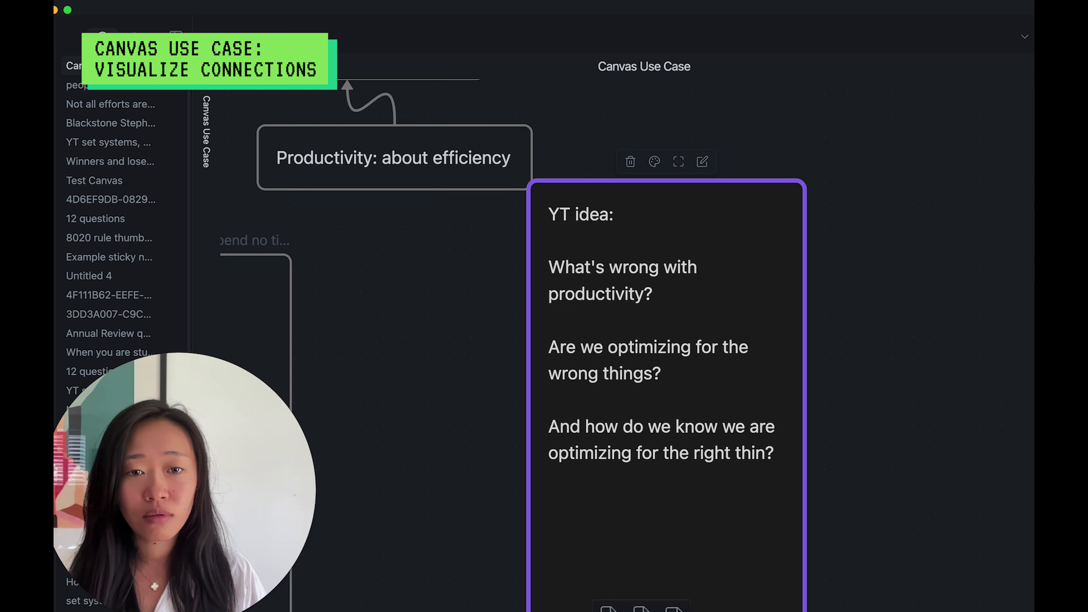
pyautogui.press('BackSpace')
pyautogui.write('g?')
pyautogui.press('Return')
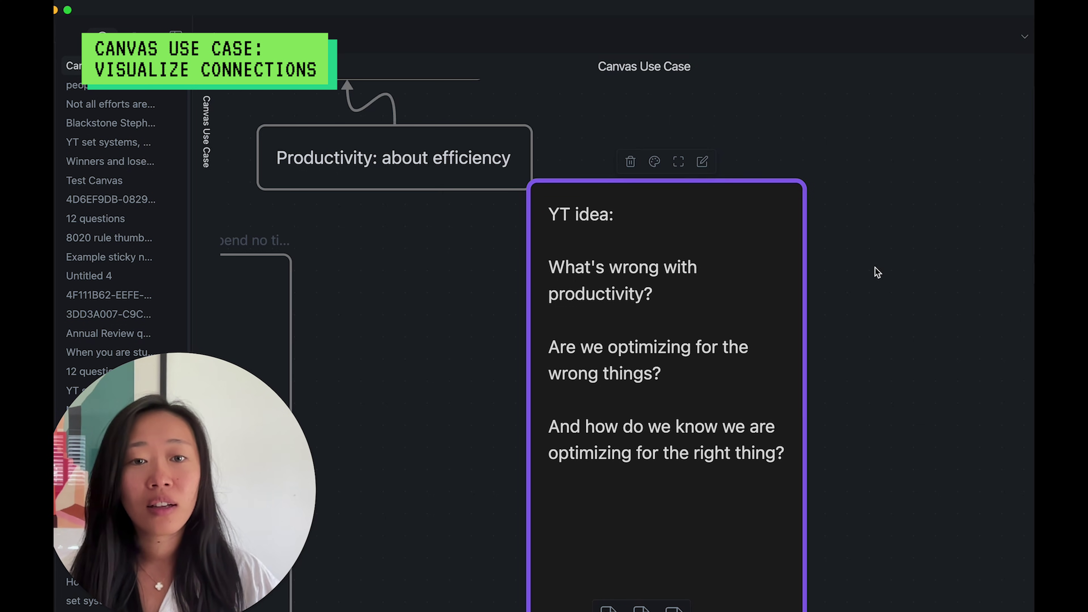
pyautogui.click(827, 428)
# Draw arrows from the YT idea card to the "Not all efforts are worth the same" and Blackstone notes, and shift the Blackstone note up and left
pyautogui.scroll(10, 804, 418)
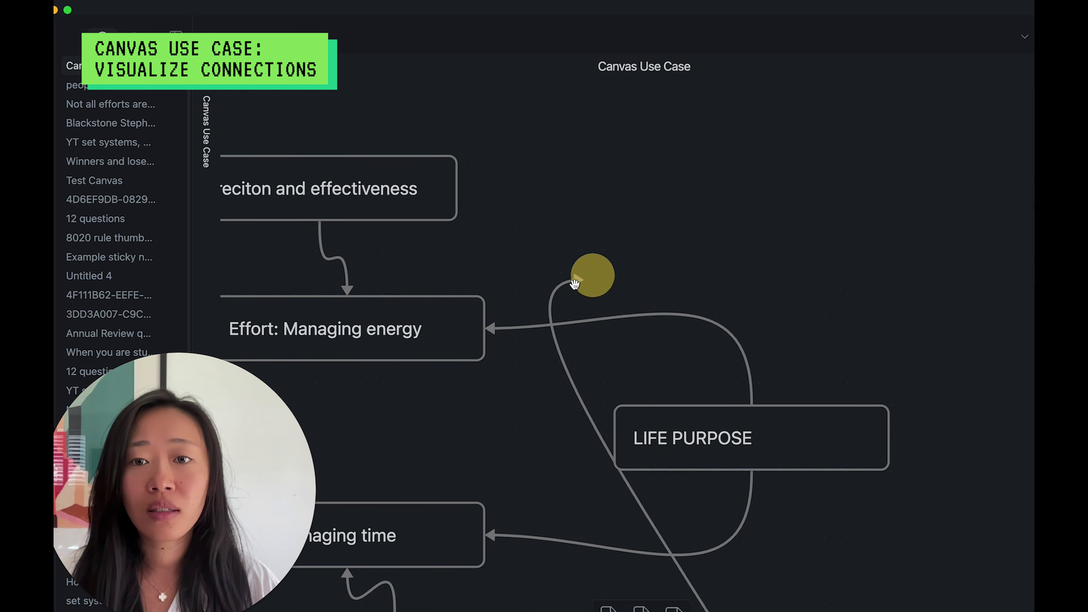
pyautogui.moveTo(65, 274); pyautogui.dragTo(964, 306)
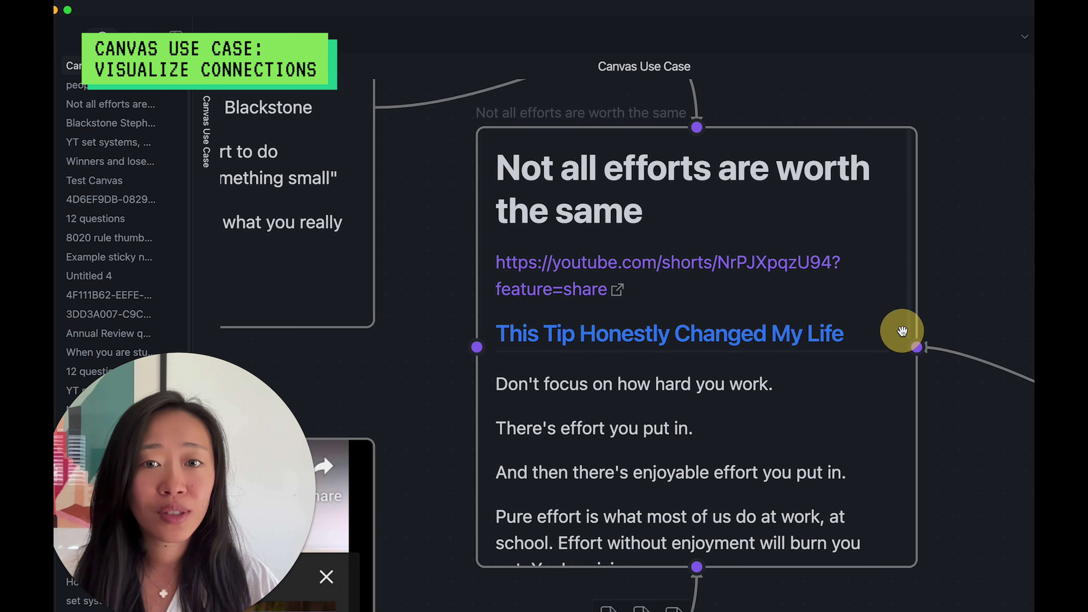
pyautogui.scroll(-10, 957, 442)
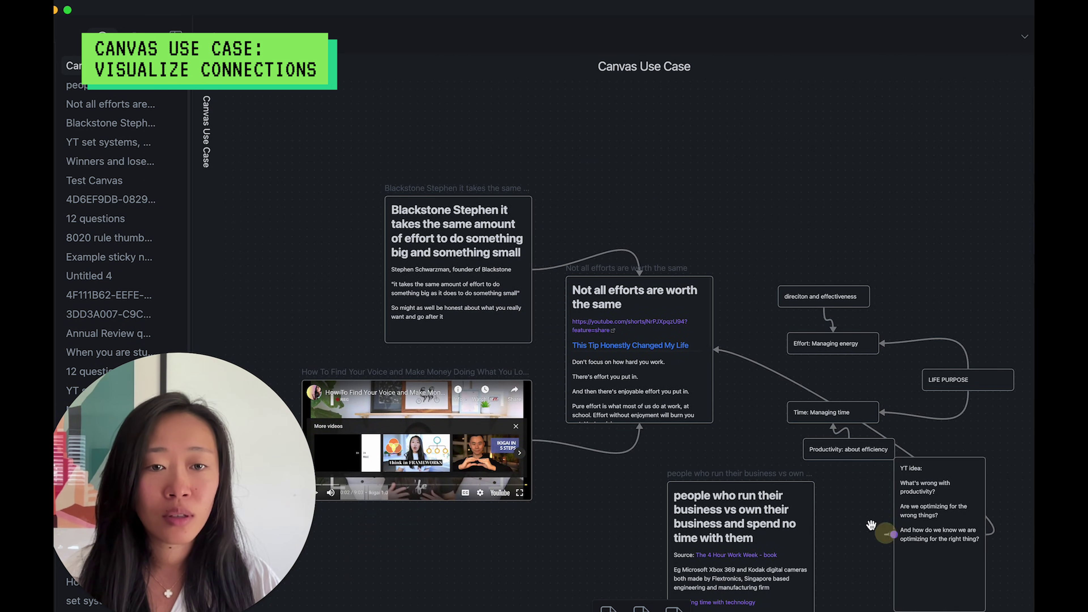
pyautogui.moveTo(893, 533); pyautogui.dragTo(450, 201)
pyautogui.moveTo(470, 262); pyautogui.dragTo(442, 226)
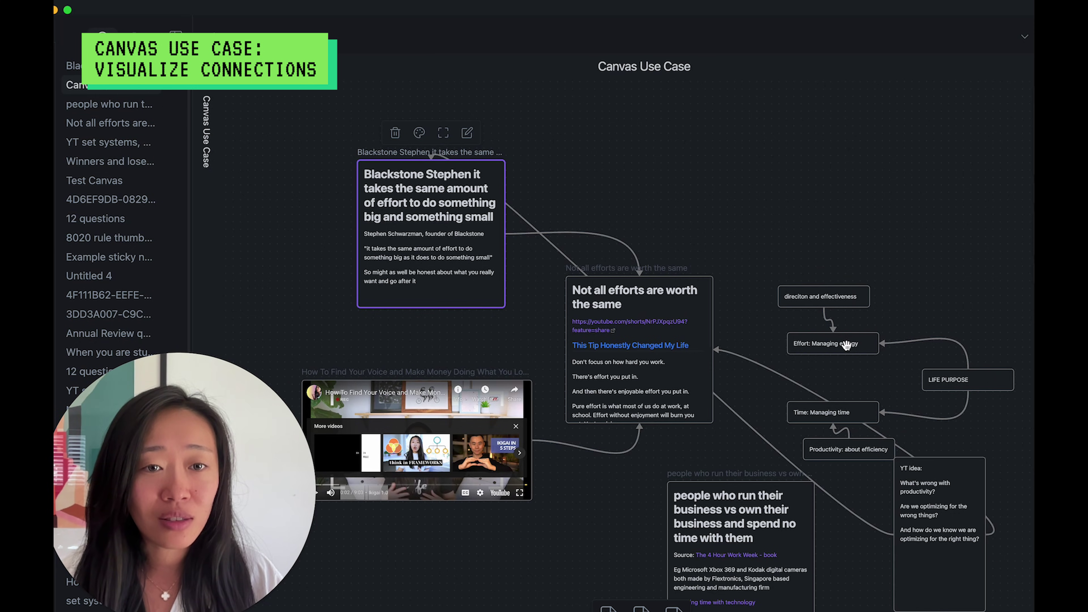
# Color the Effort card red and the Time card green
pyautogui.click(858, 340)
pyautogui.click(821, 314)
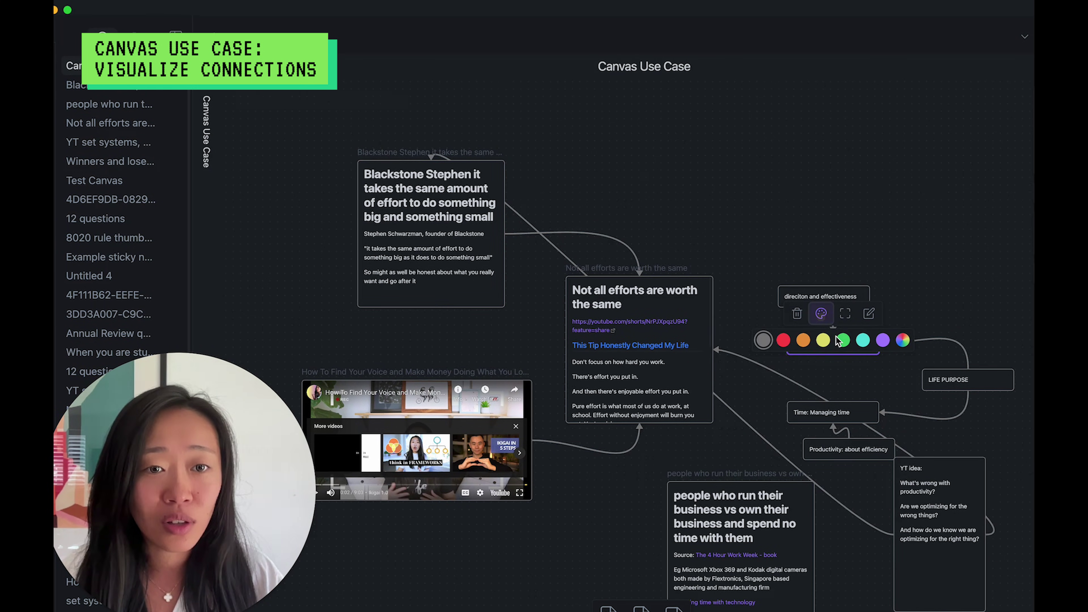
pyautogui.click(783, 344)
pyautogui.rightClick(853, 411)
pyautogui.press('Escape')
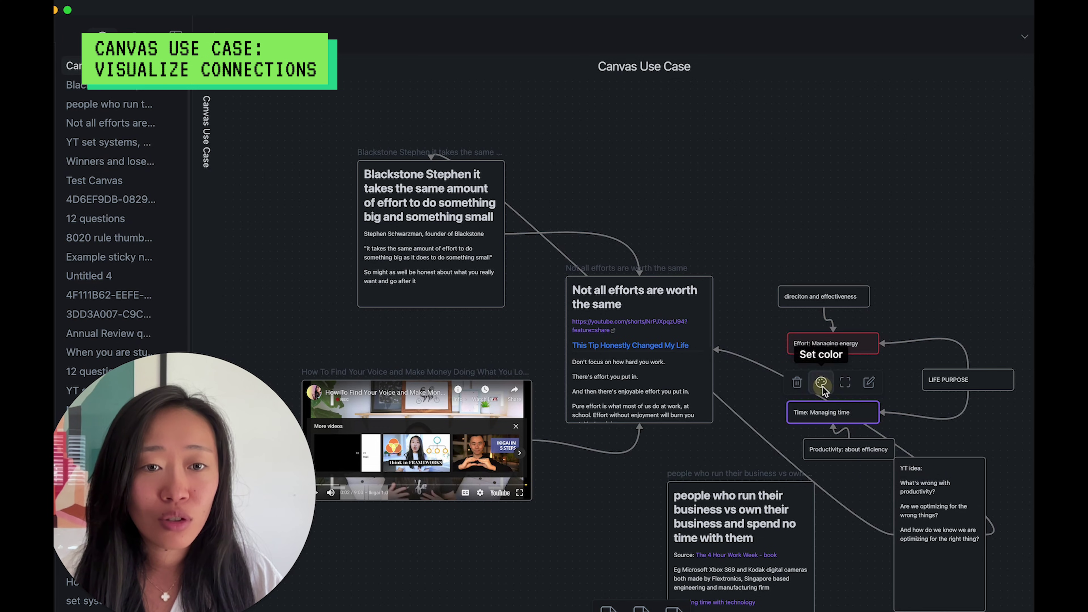
pyautogui.click(820, 382)
pyautogui.click(849, 411)
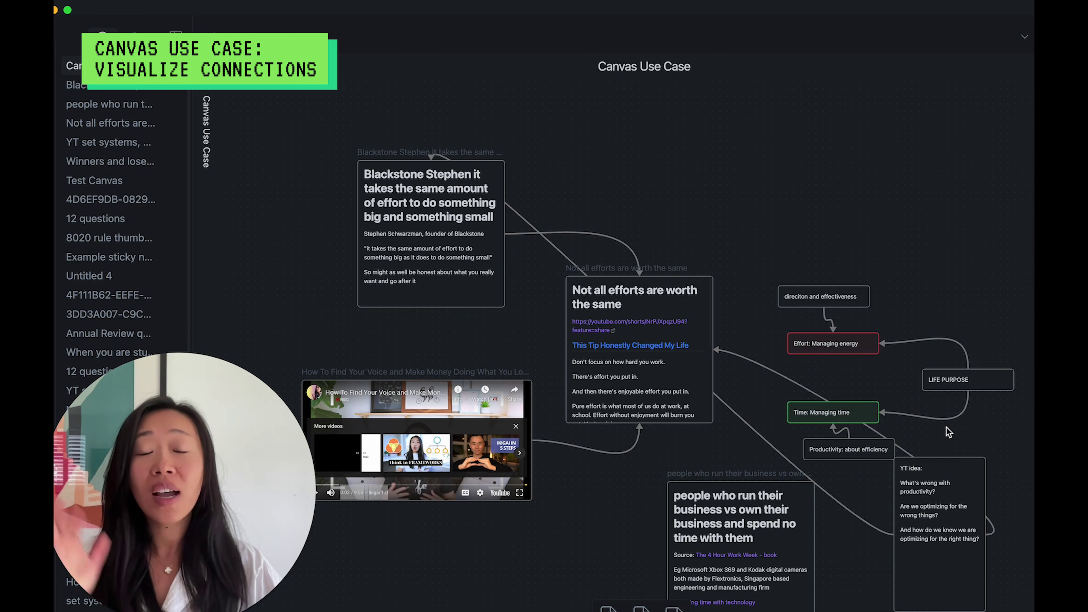
# Add a new text card in the empty area above the LIFE PURPOSE card
pyautogui.scroll(5, 971, 422)
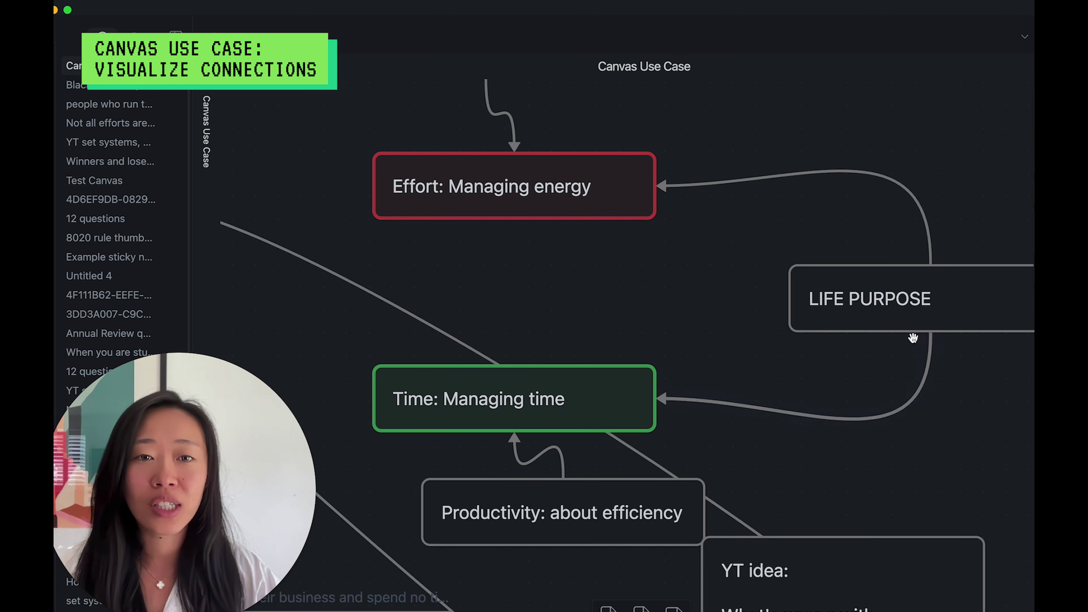
pyautogui.scroll(-10, 760, 330)
pyautogui.scroll(4, 728, 312)
pyautogui.scroll(2, 728, 313)
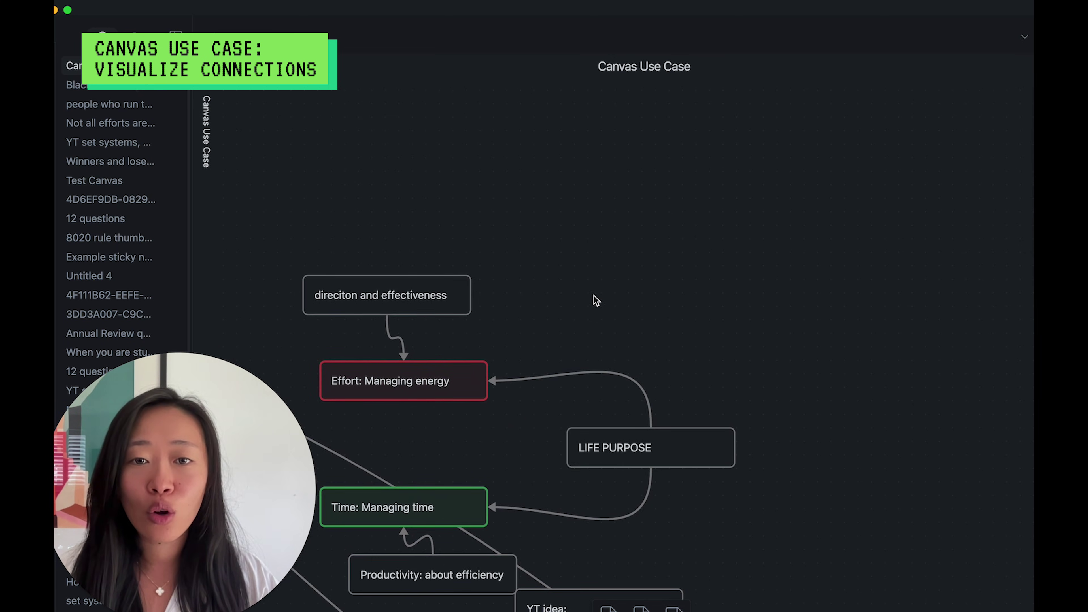
pyautogui.doubleClick(610, 288)
pyautogui.write('W')
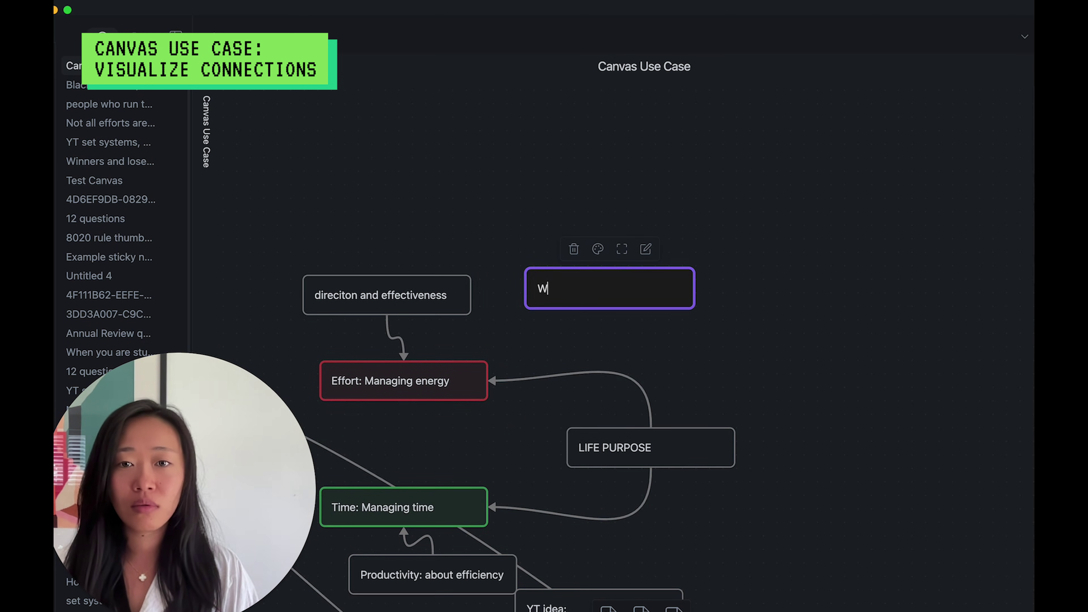
pyautogui.write("hy don't we wa")
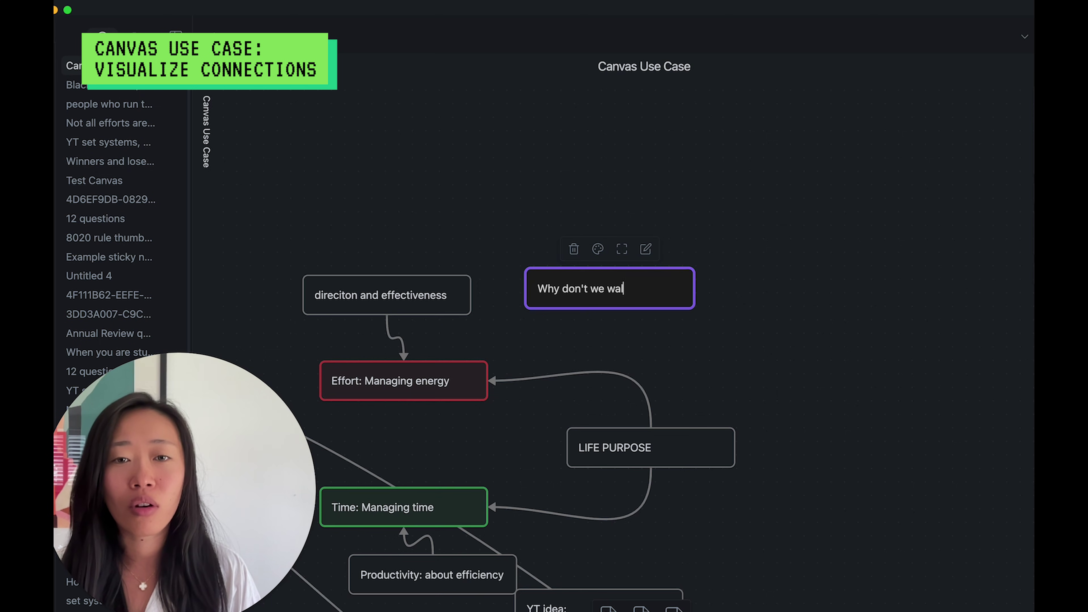
pyautogui.press('BackSpace')
pyautogui.press('BackSpace')
pyautogui.write('talk')
pyautogui.press('super+BackSpace')
# Write "Why is energy management so underrated? Not frequently talked about?" in the new text card
pyautogui.write('Wh')
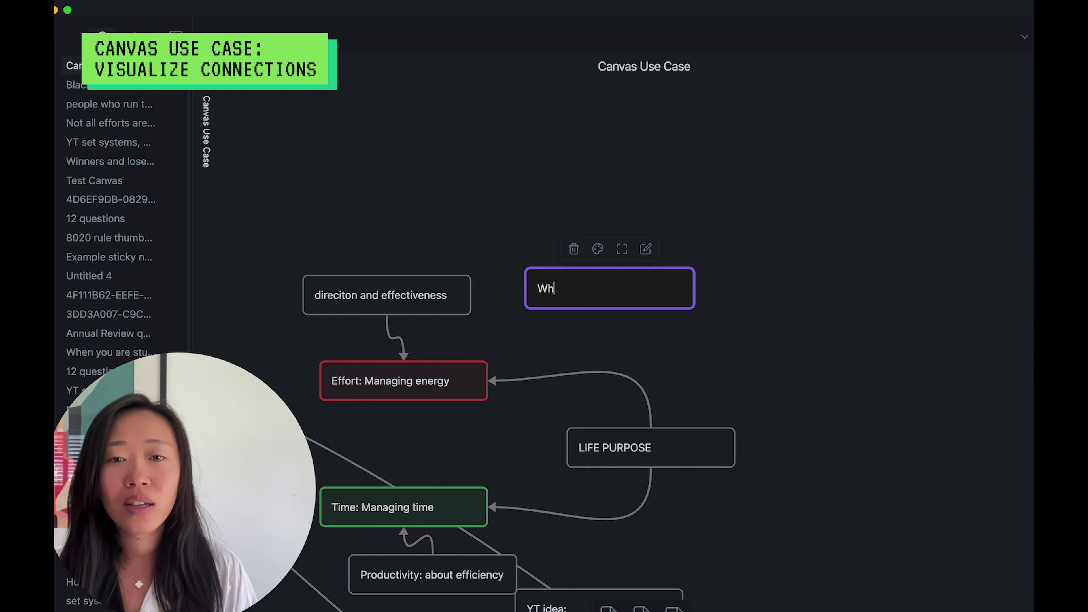
pyautogui.write('y is anergy man')
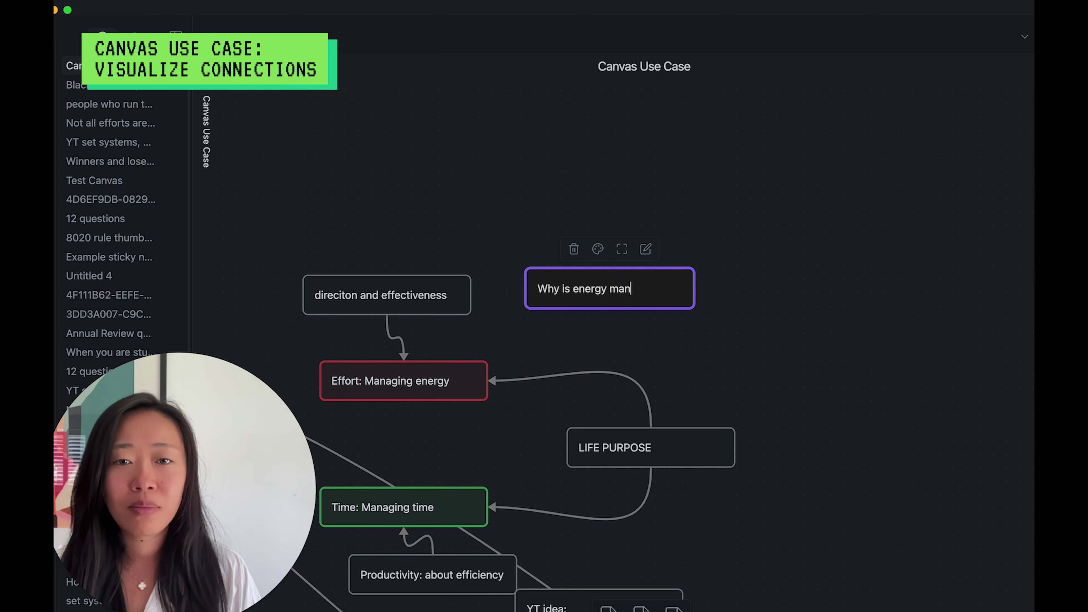
pyautogui.write('agement so under')
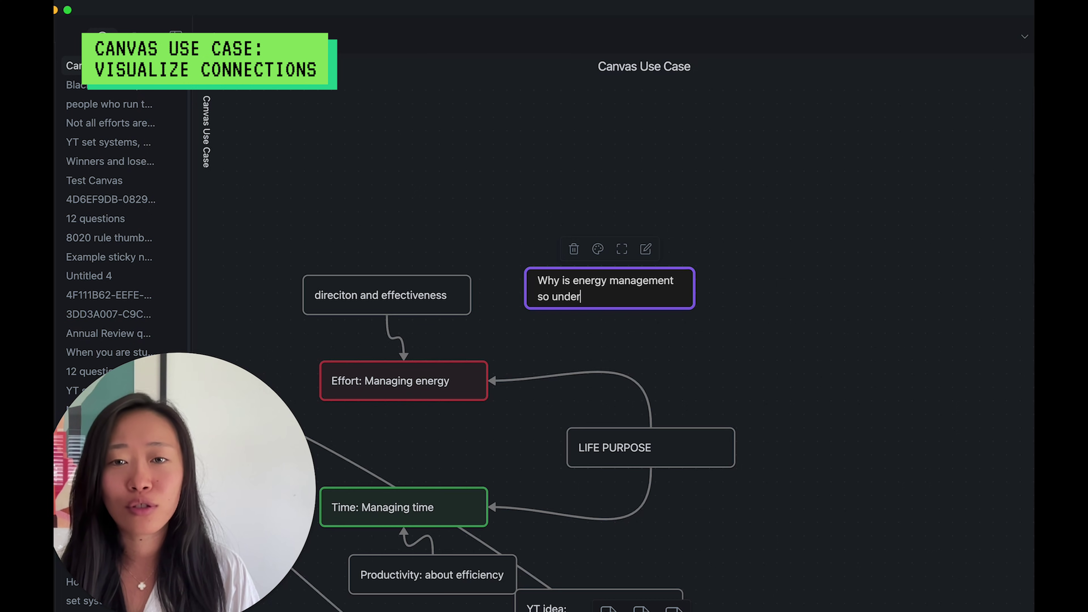
pyautogui.write('rated? ')
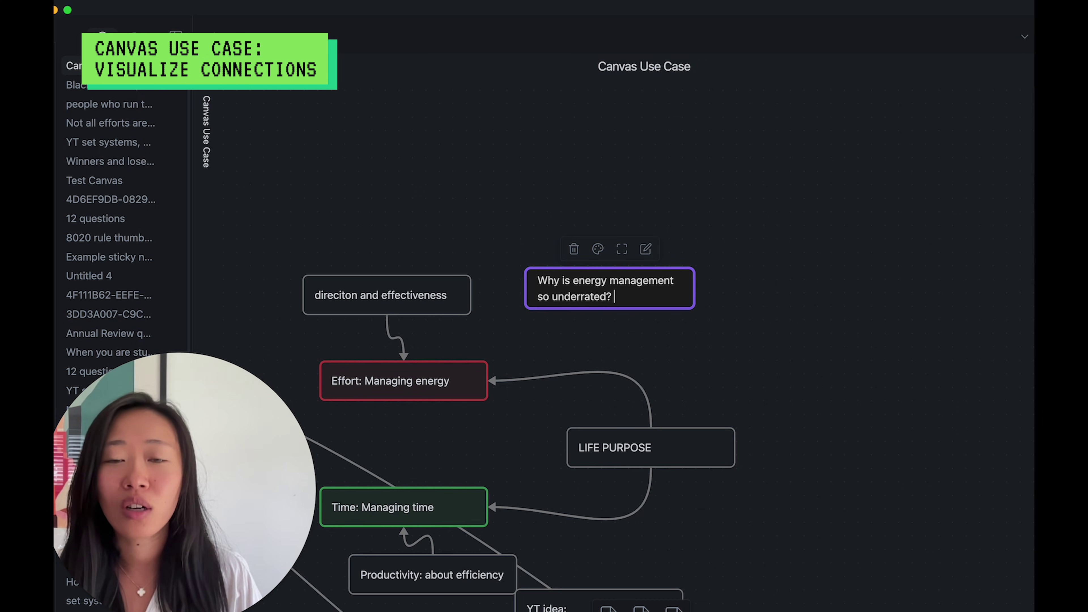
pyautogui.write('aNot r')
pyautogui.write('req')
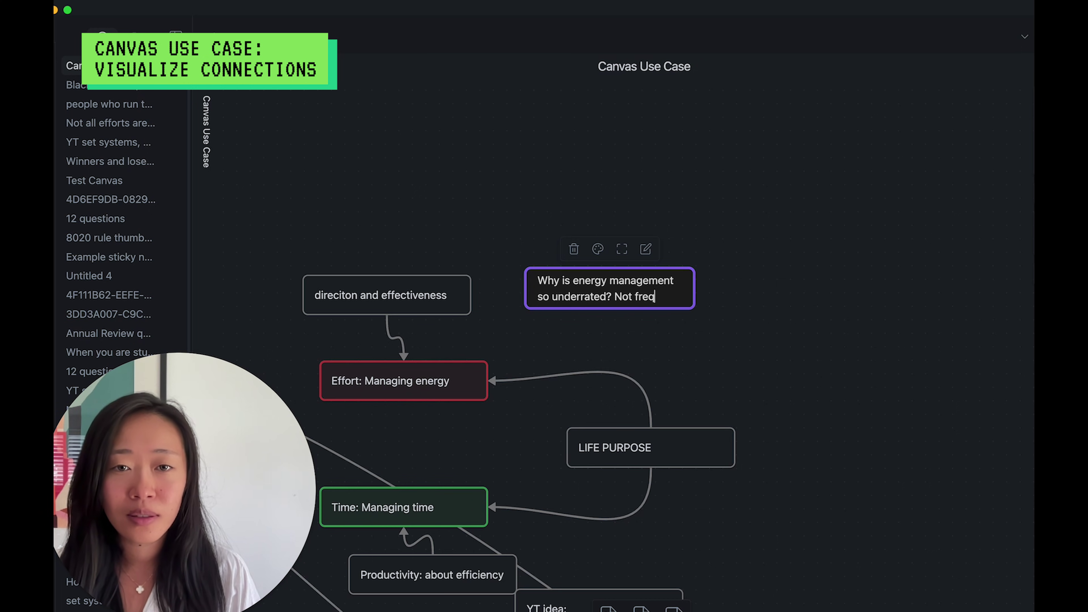
pyautogui.write('uentutly talked about?')
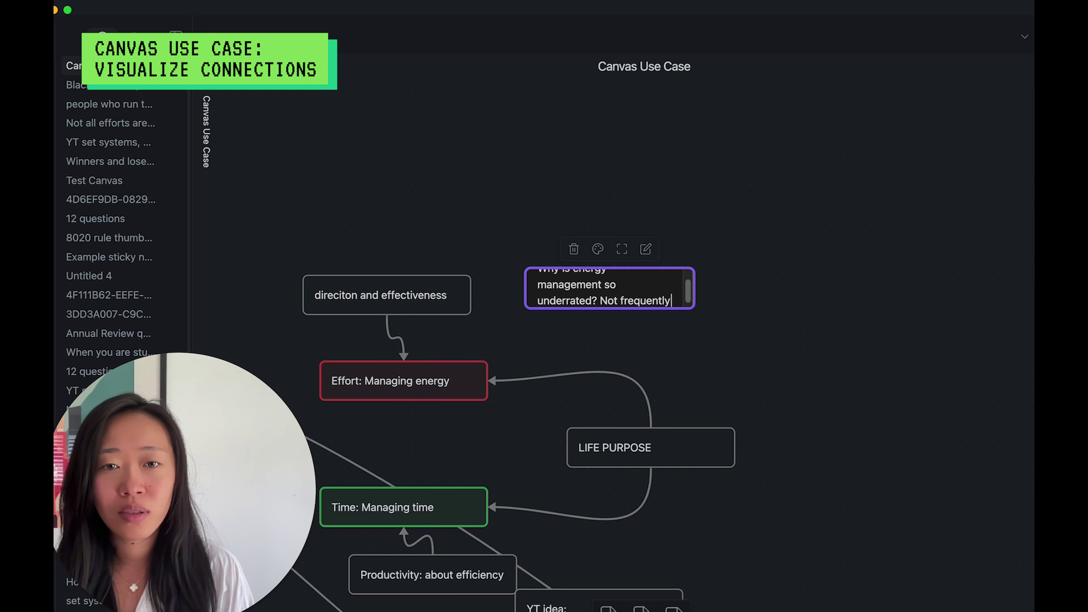
pyautogui.press('Return')
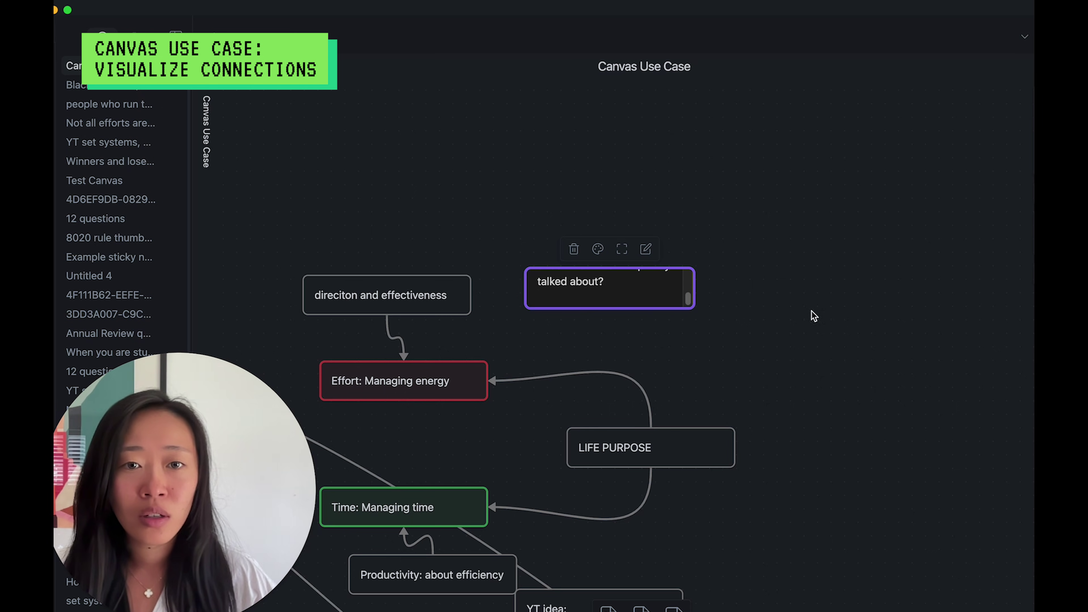
# Enlarge the energy management question card to fit its text, and move the Blackstone note slightly down and left
pyautogui.moveTo(693, 306); pyautogui.dragTo(794, 376)
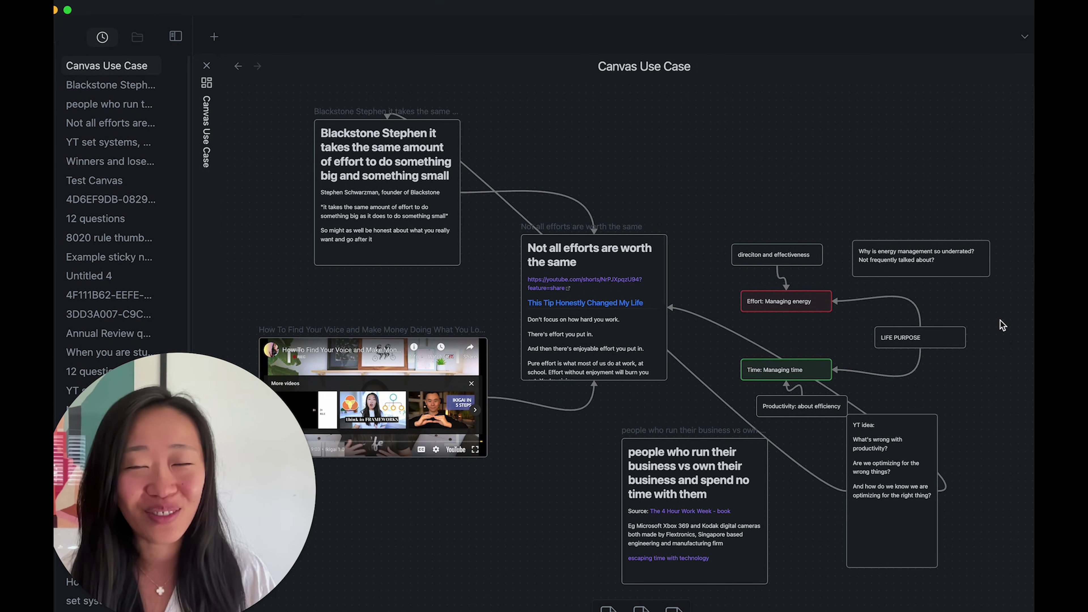
pyautogui.moveTo(396, 167); pyautogui.dragTo(366, 203)
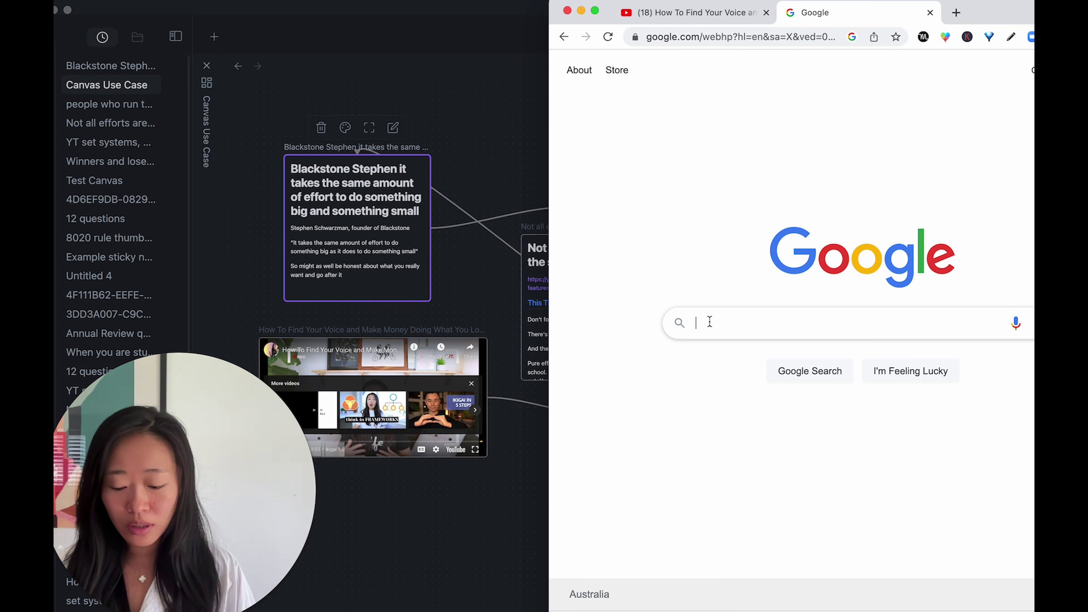
# Switch to the Chrome browser and search Google for "managing your time and energy"
pyautogui.write('managing your time and ')
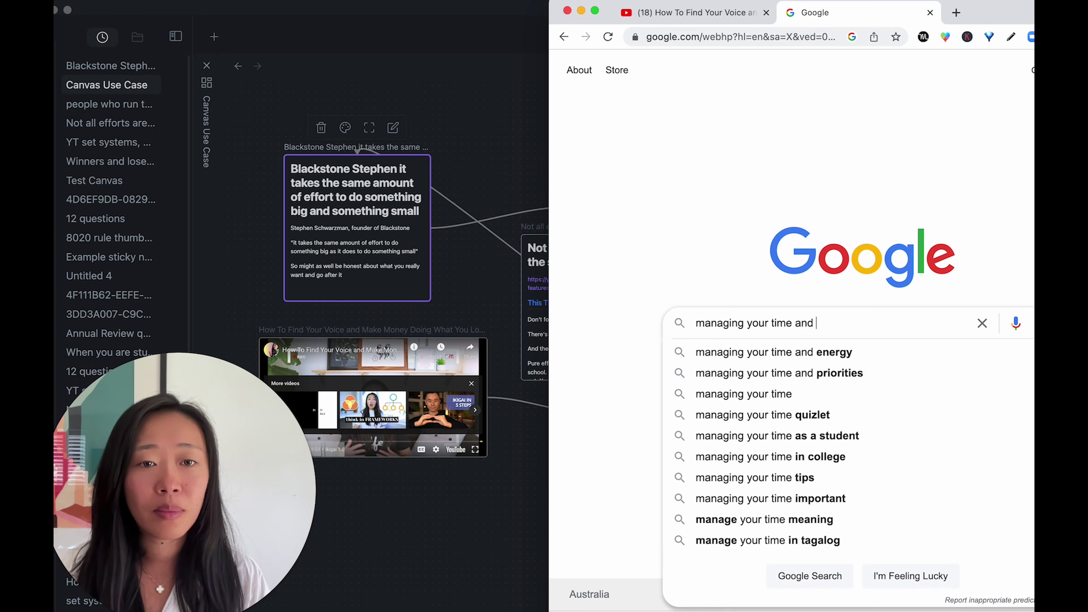
pyautogui.write('energy')
pyautogui.press('Return')
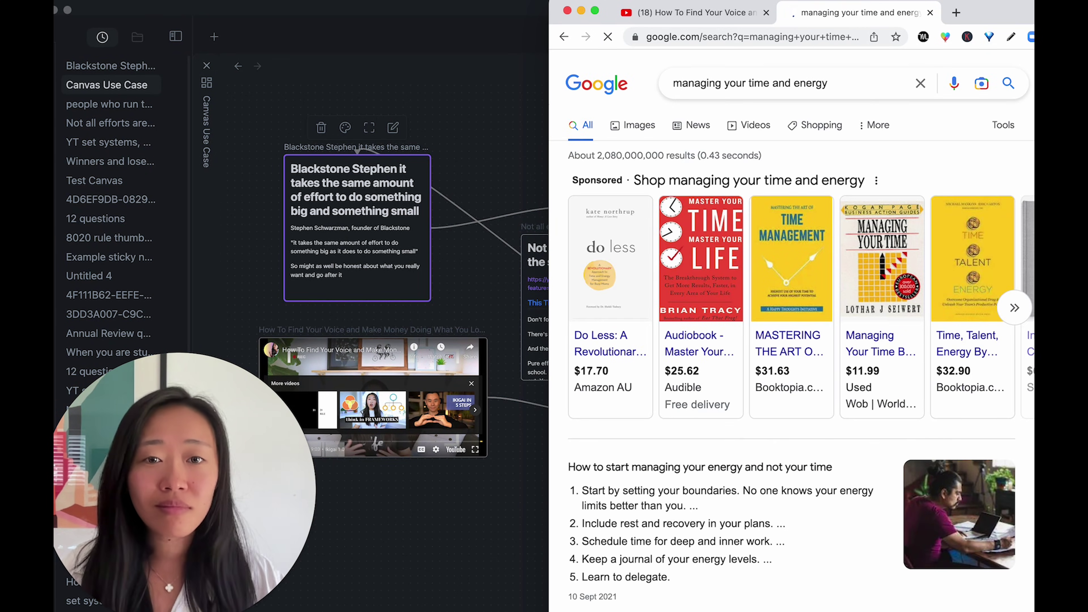
pyautogui.moveTo(696, 273)
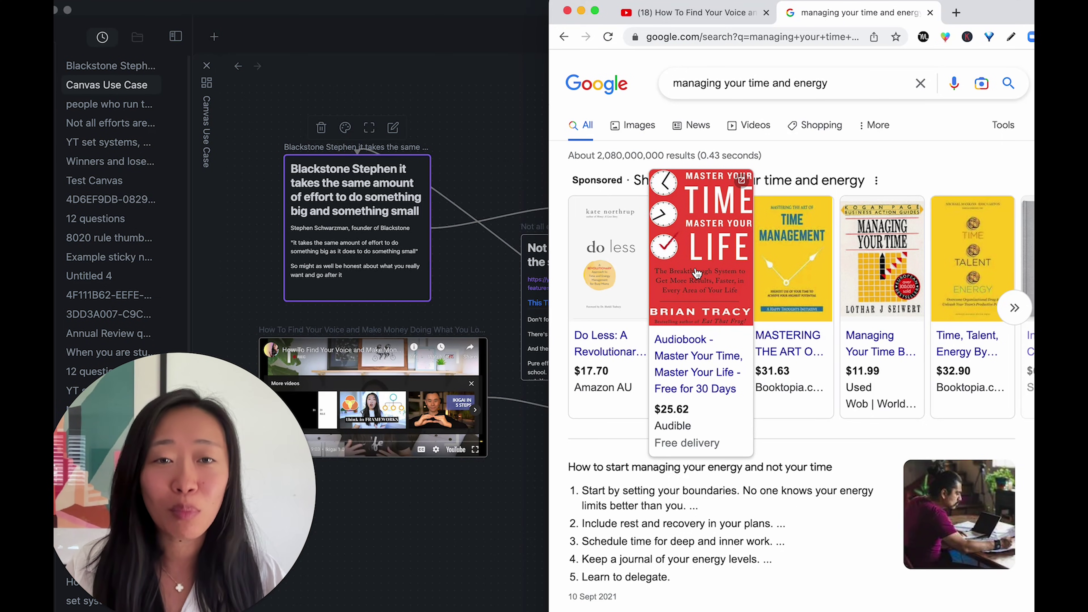
pyautogui.moveTo(1019, 316)
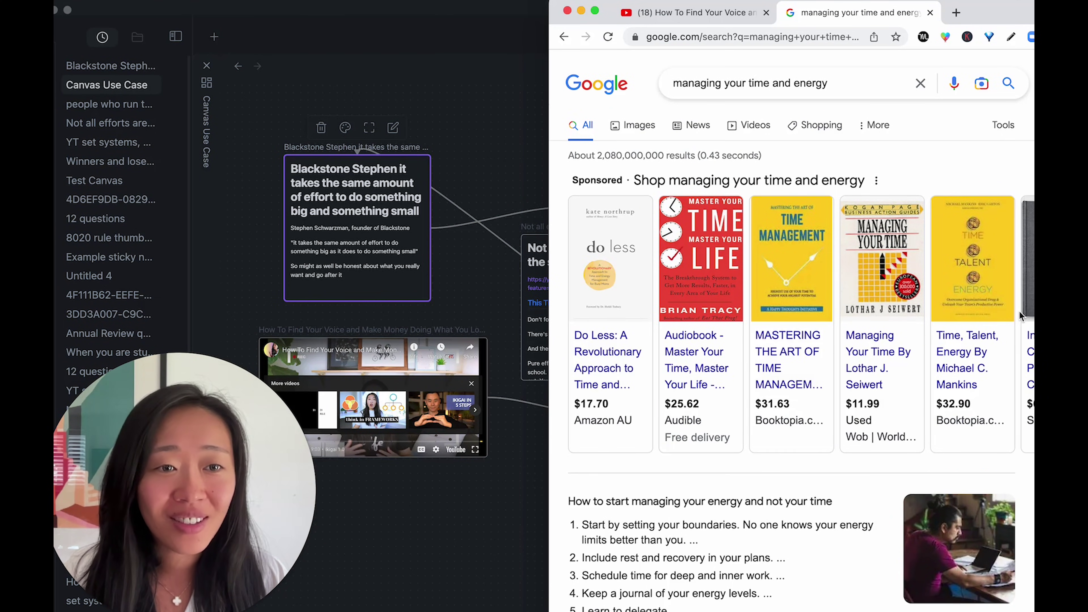
# Open the Harvard Business Review article "Manage Your Energy, Not Your Time" and embed its web address on the Obsidian canvas below the video
pyautogui.scroll(-6, 875, 311)
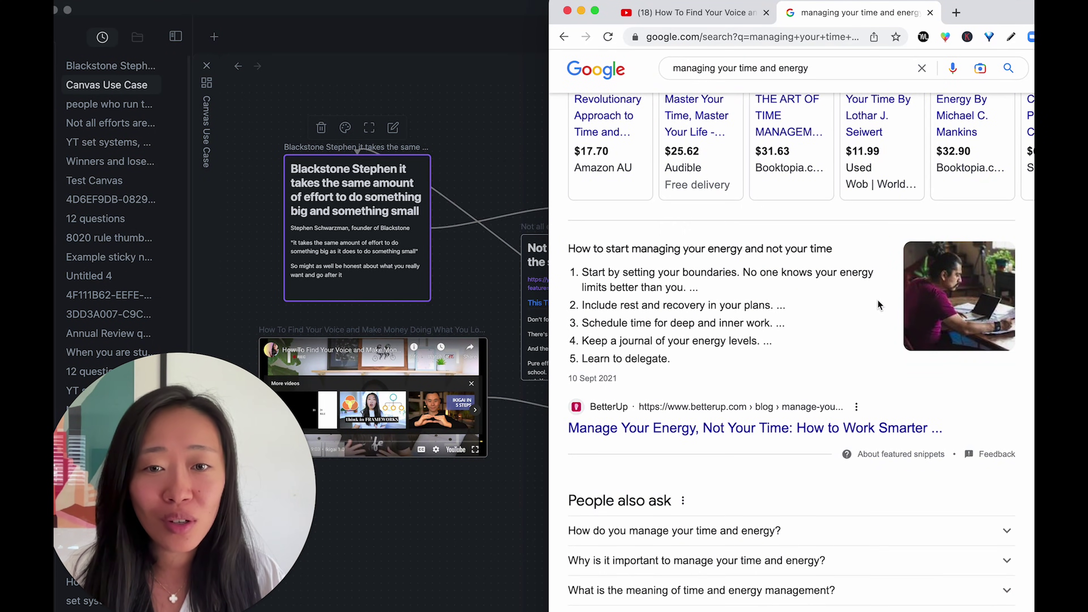
pyautogui.scroll(-5, 877, 305)
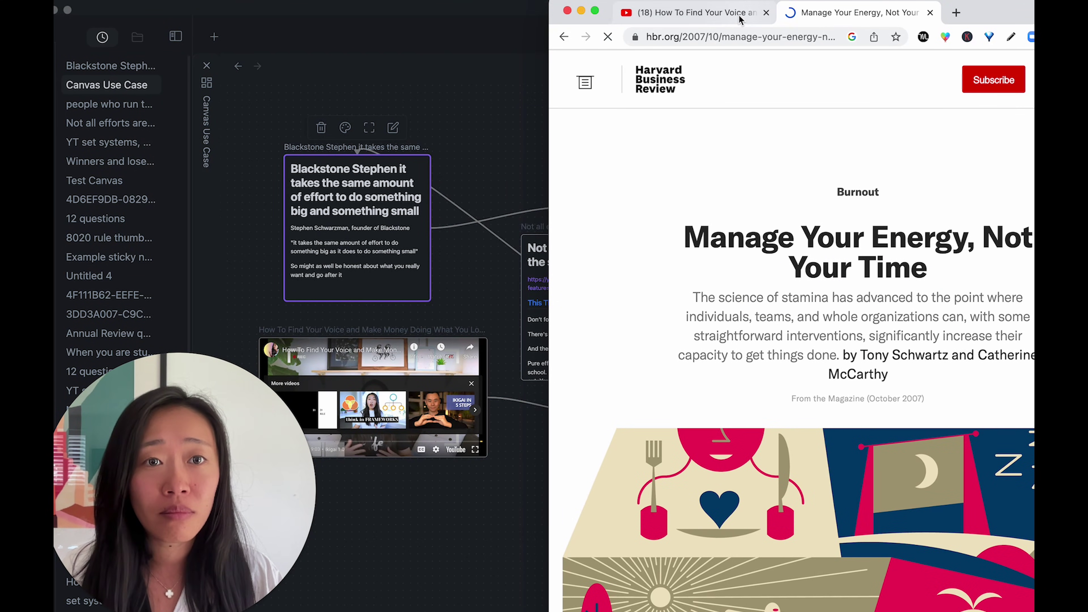
pyautogui.moveTo(635, 37); pyautogui.dragTo(418, 527)
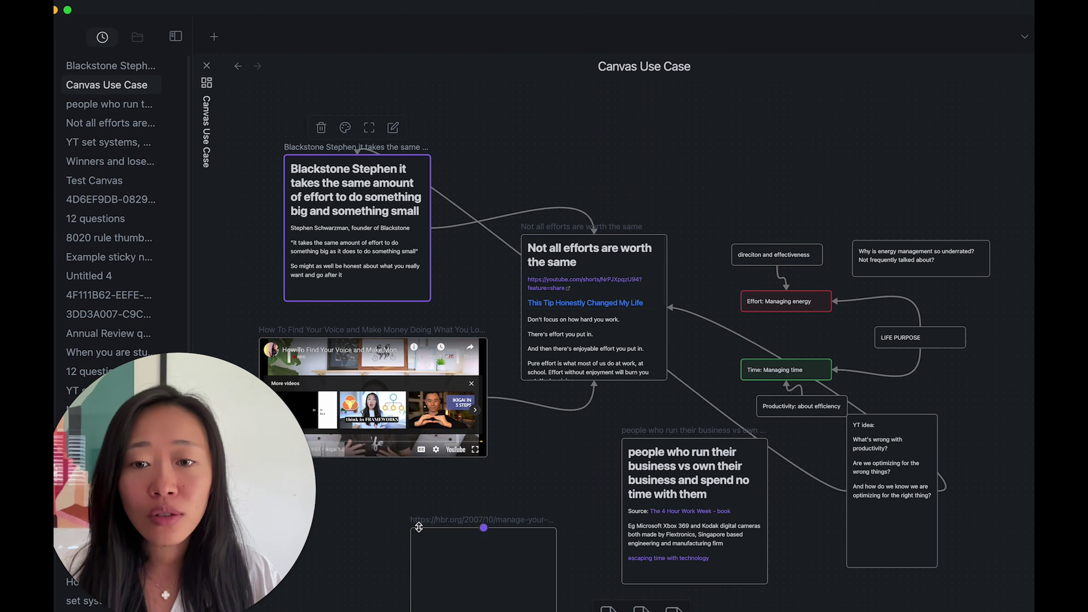
# Enlarge the embedded "Manage Your Energy, Not Your Time" web page card
pyautogui.scroll(-10, 573, 459)
pyautogui.scroll(5, 568, 444)
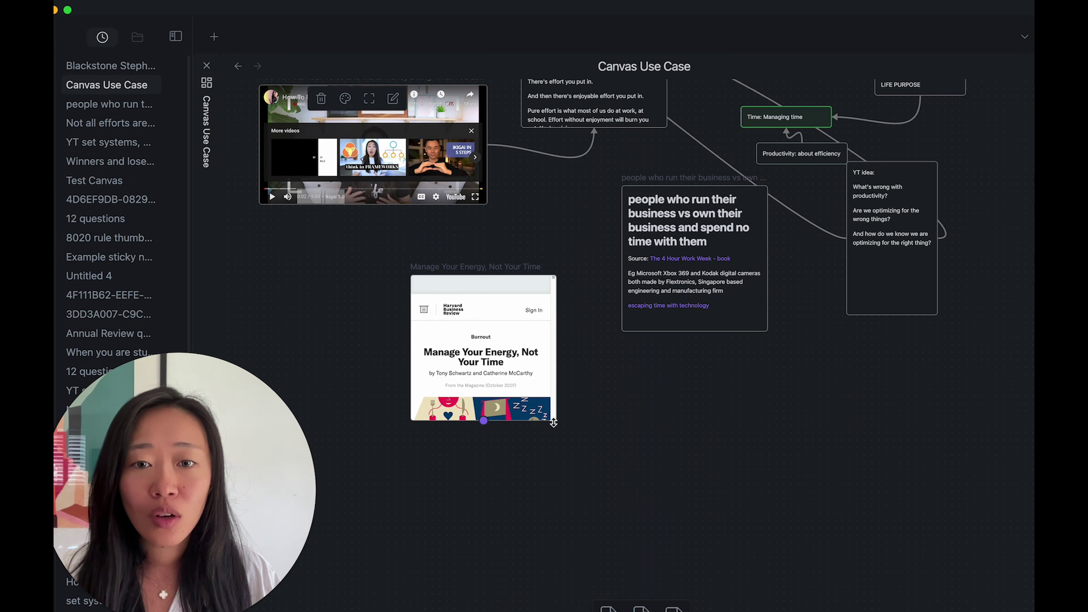
pyautogui.moveTo(553, 423); pyautogui.dragTo(640, 453)
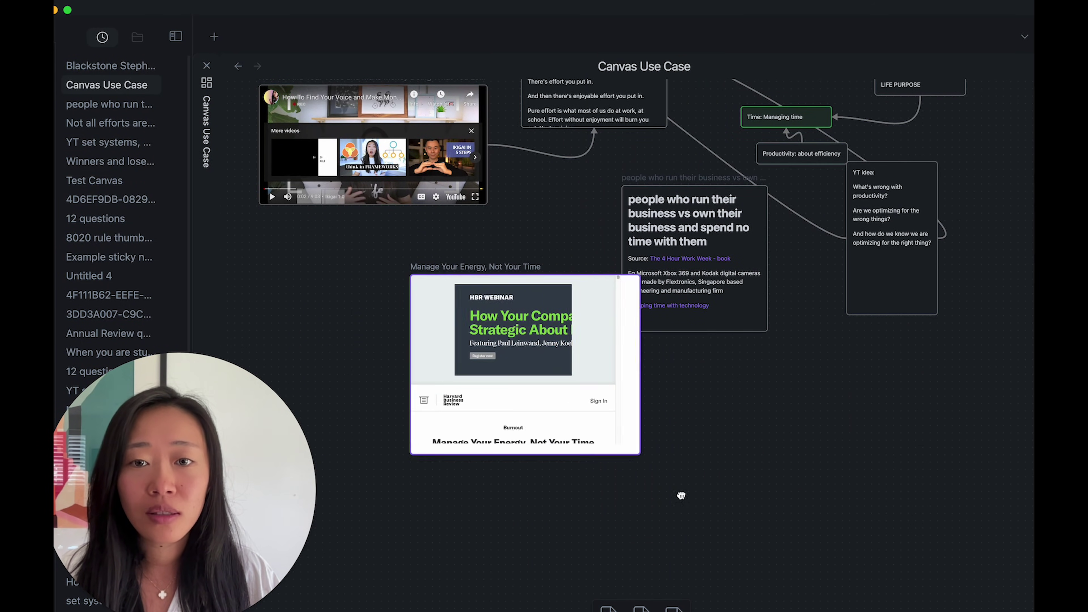
pyautogui.moveTo(681, 495); pyautogui.dragTo(850, 583)
# Create a text card beside the embedded article from its subtitle, from "The science of stamina" through "capacity to get things done"
pyautogui.hotkey('shift', '2')
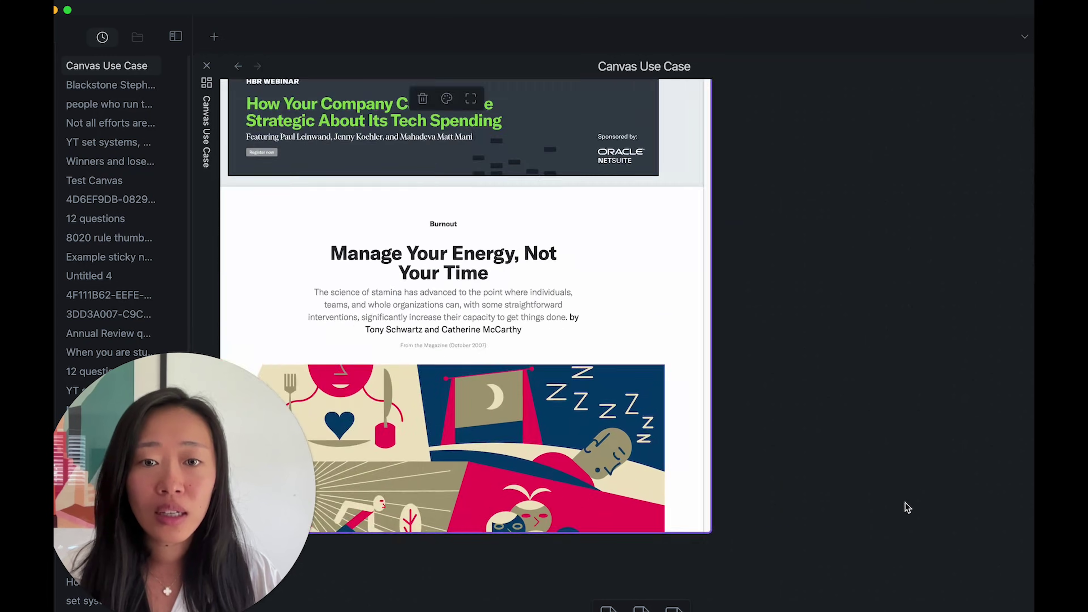
pyautogui.scroll(3, 907, 507)
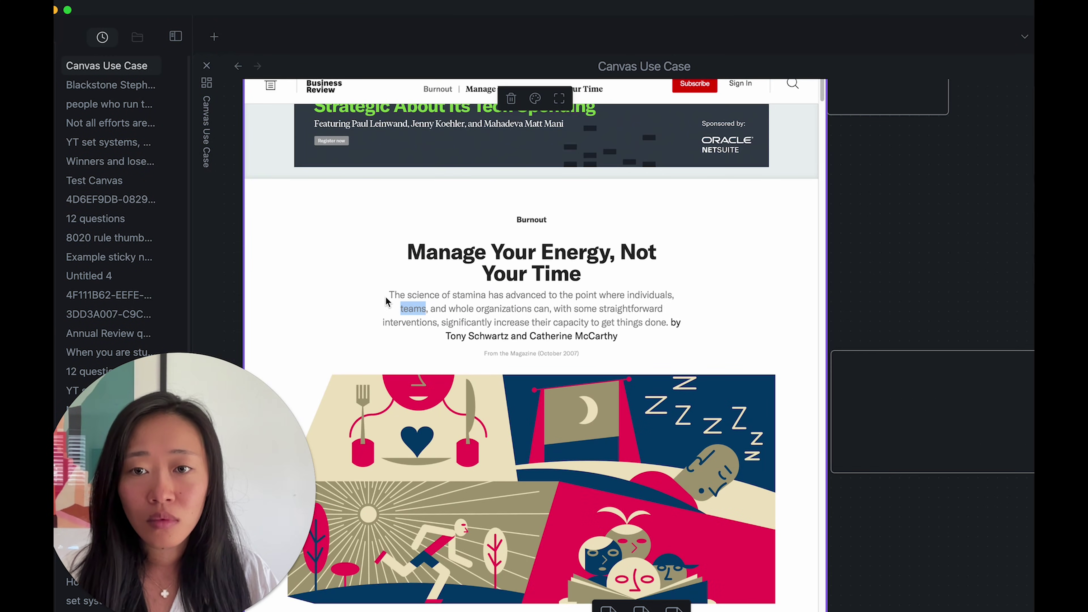
pyautogui.moveTo(390, 295); pyautogui.dragTo(895, 391)
pyautogui.scroll(-3, 895, 391)
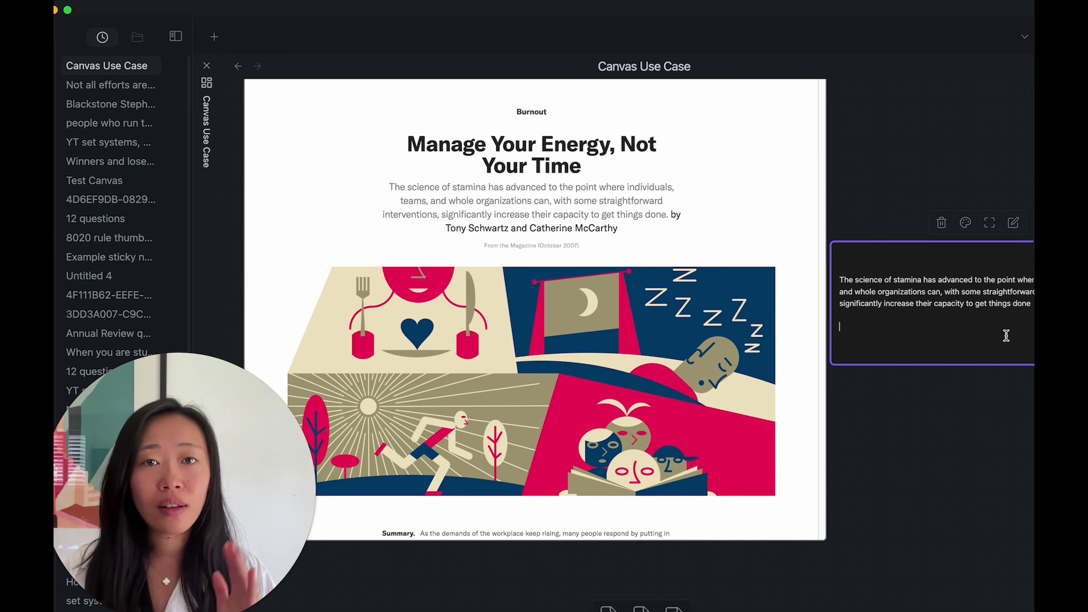
# Add the paragraph "Productivity is ACTUALLY related to managing energy, not just time" below the excerpt in the new card
pyautogui.write('Pro')
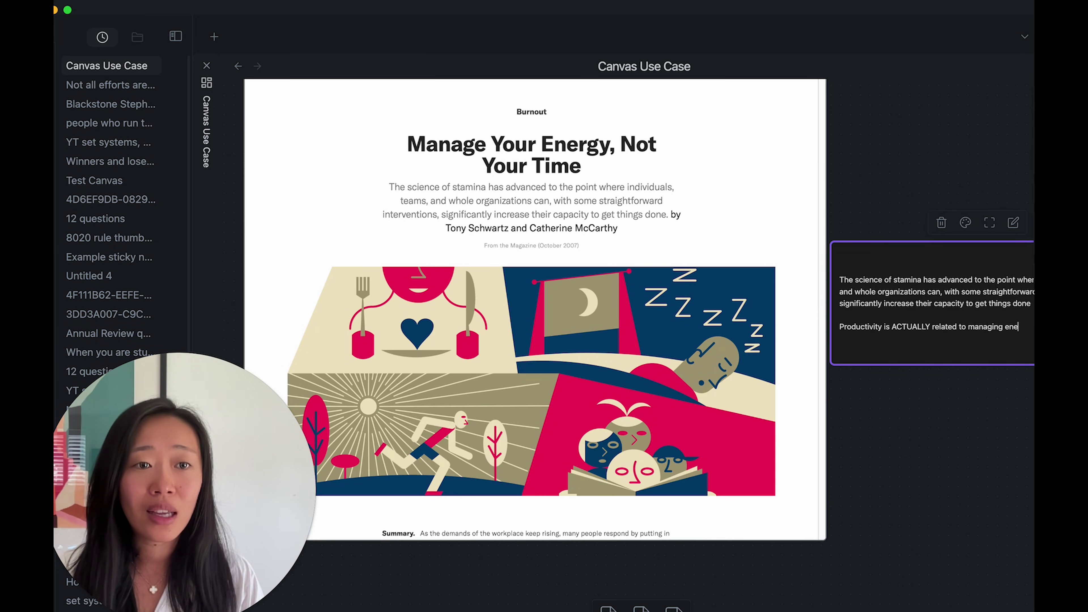
pyautogui.hscroll(2, 631, 345)
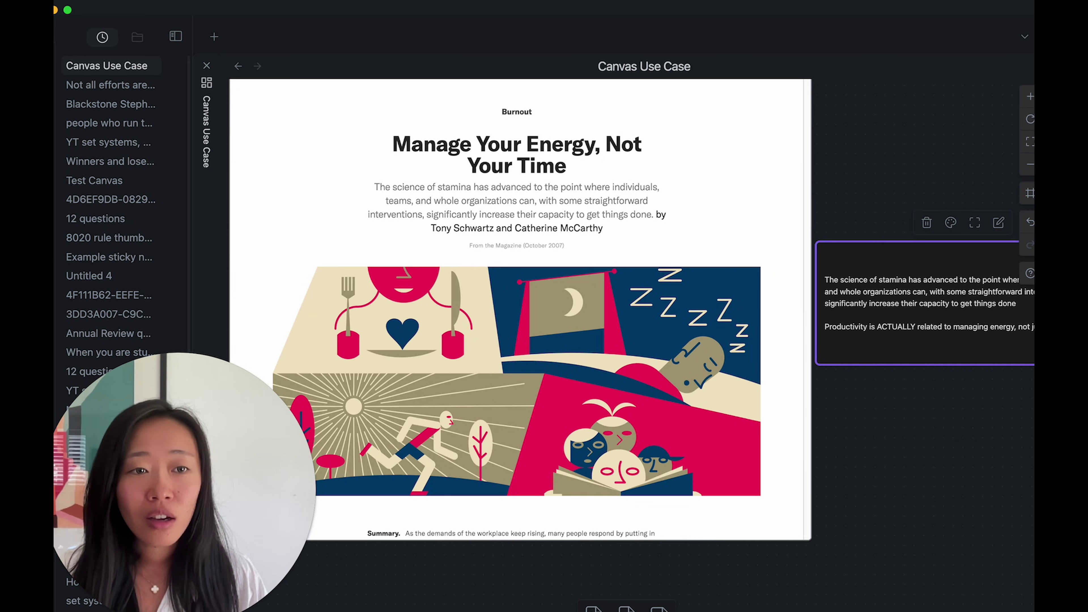
pyautogui.click(954, 420)
# Draw an arrow from the article excerpt card to the YT idea card
pyautogui.scroll(5, 959, 424)
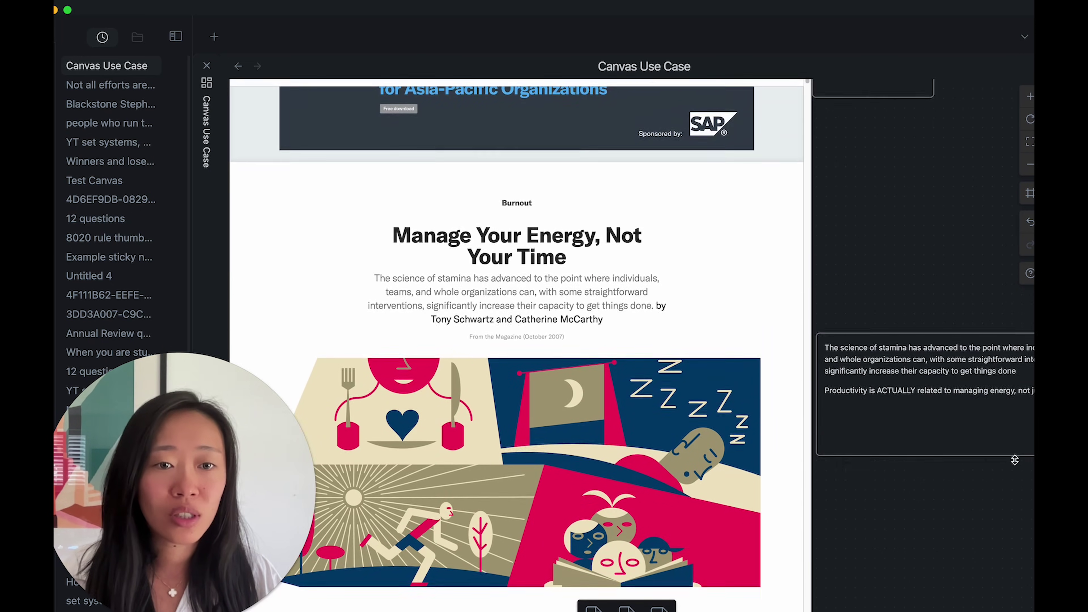
pyautogui.scroll(3, 1014, 458)
pyautogui.scroll(-10, 1015, 459)
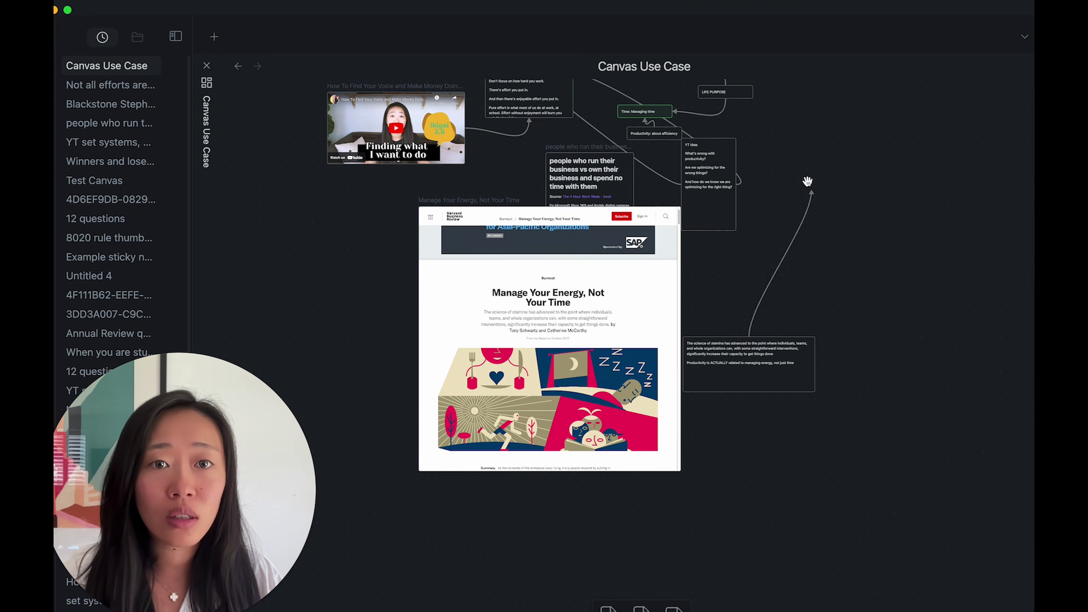
pyautogui.moveTo(628, 120); pyautogui.dragTo(740, 188)
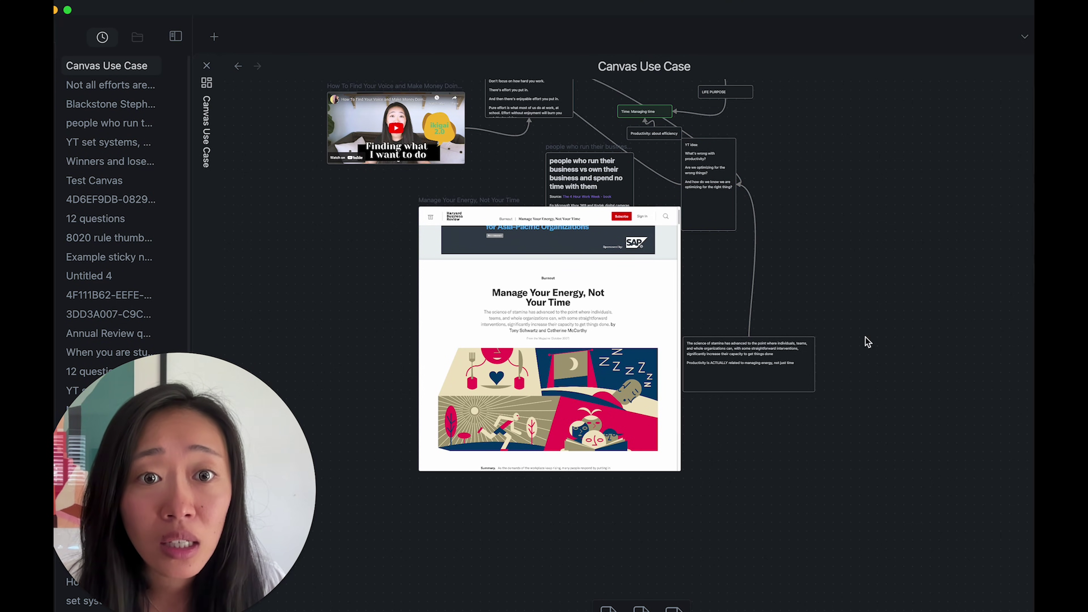
# Move the excerpt card up and away from the embedded article, and draw an arrow from the article to it
pyautogui.scroll(5, 818, 372)
pyautogui.moveTo(719, 380); pyautogui.dragTo(812, 303)
pyautogui.scroll(2, 740, 377)
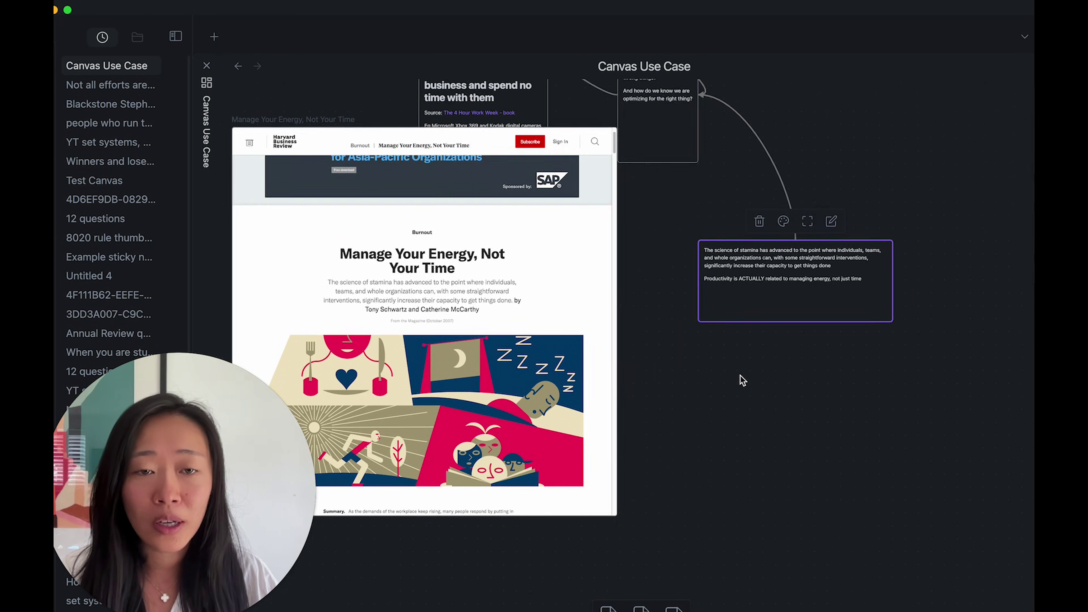
pyautogui.moveTo(604, 315); pyautogui.dragTo(737, 262)
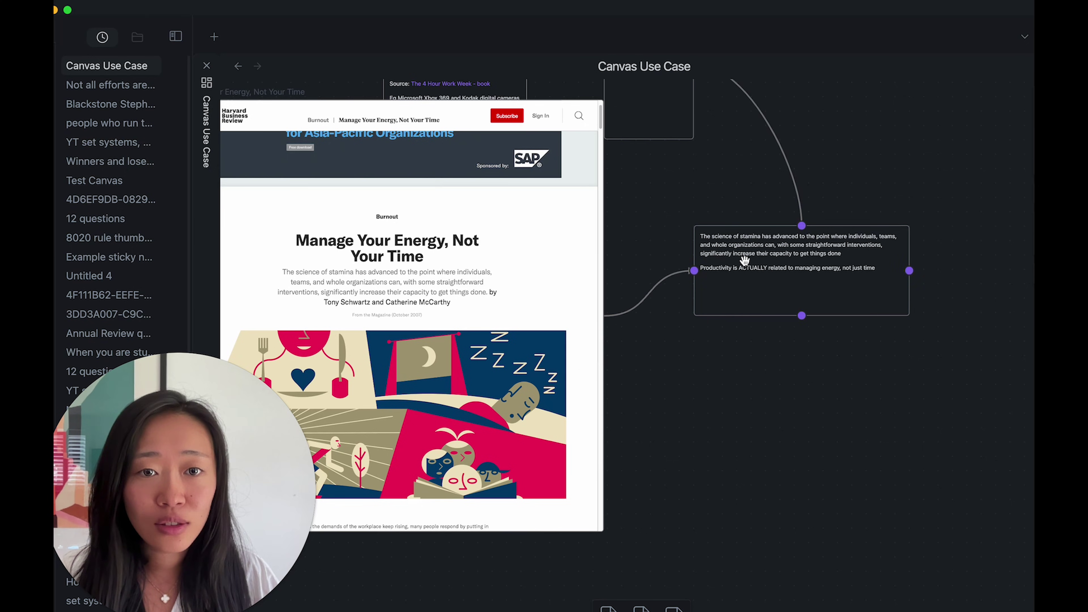
# Copy the article title "Manage Your Energy, Not Your Time" into the excerpt card as its first line
pyautogui.click(785, 295)
pyautogui.doubleClick(784, 294)
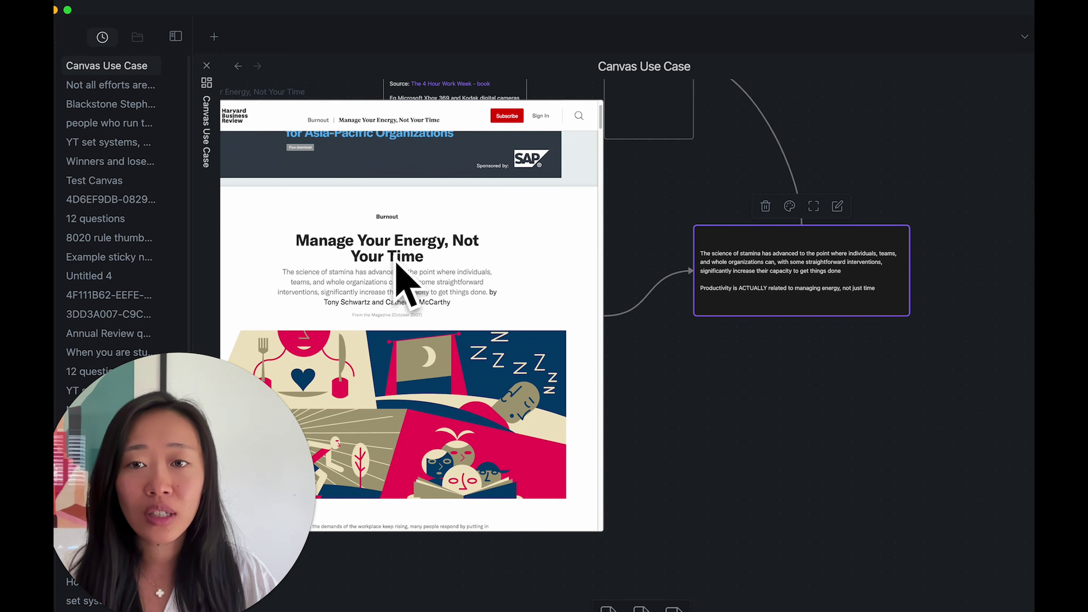
pyautogui.click(430, 259)
pyautogui.moveTo(431, 260); pyautogui.dragTo(296, 240)
pyautogui.press('super+c')
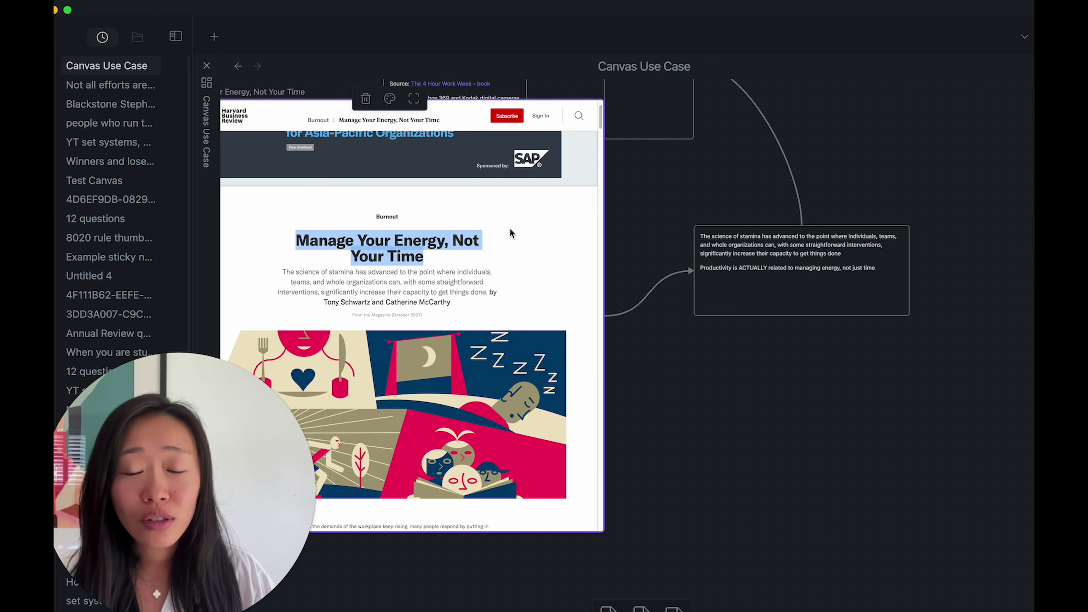
pyautogui.click(729, 249)
pyautogui.doubleClick(730, 248)
pyautogui.press('super+v')
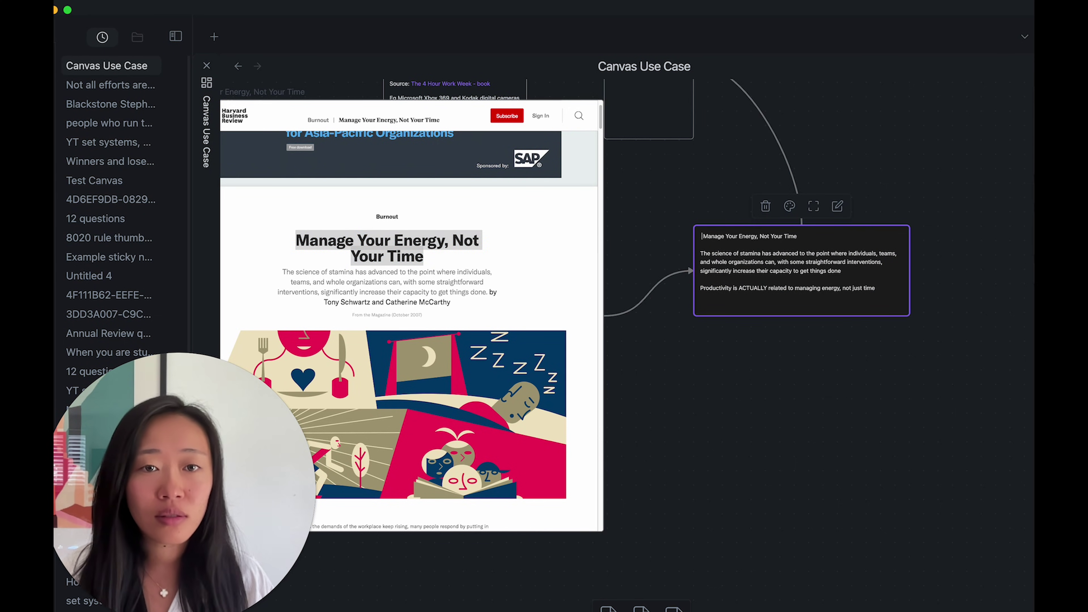
# Format the first line of the excerpt card as a heading
pyautogui.write('#')
pyautogui.press('Escape')
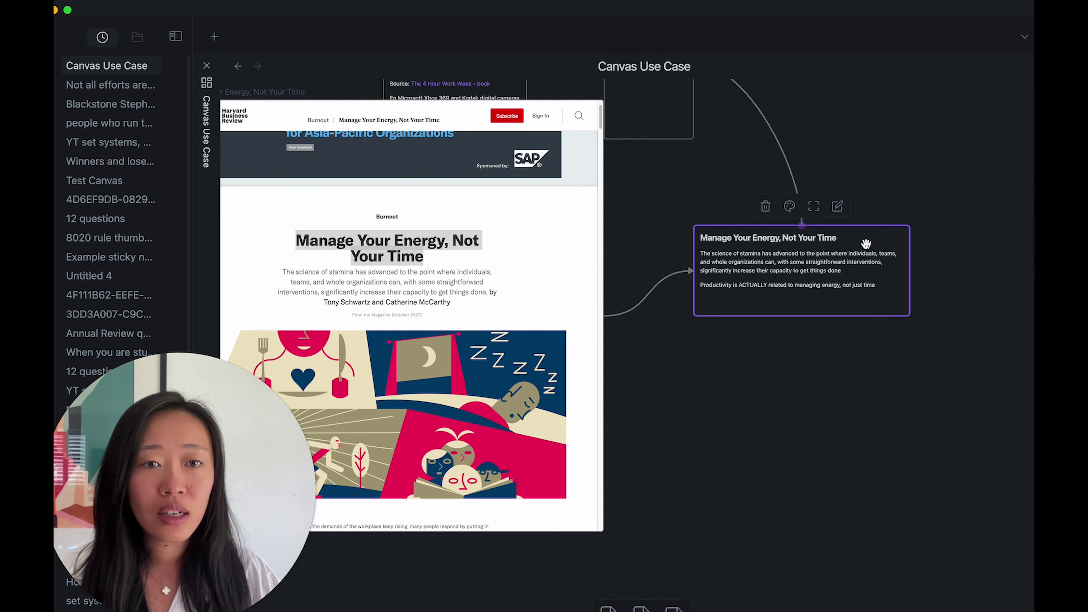
# Convert the excerpt card to a note file titled "Manage Your Energy, Not Your Time - HBR" and make the card taller
pyautogui.rightClick(881, 234)
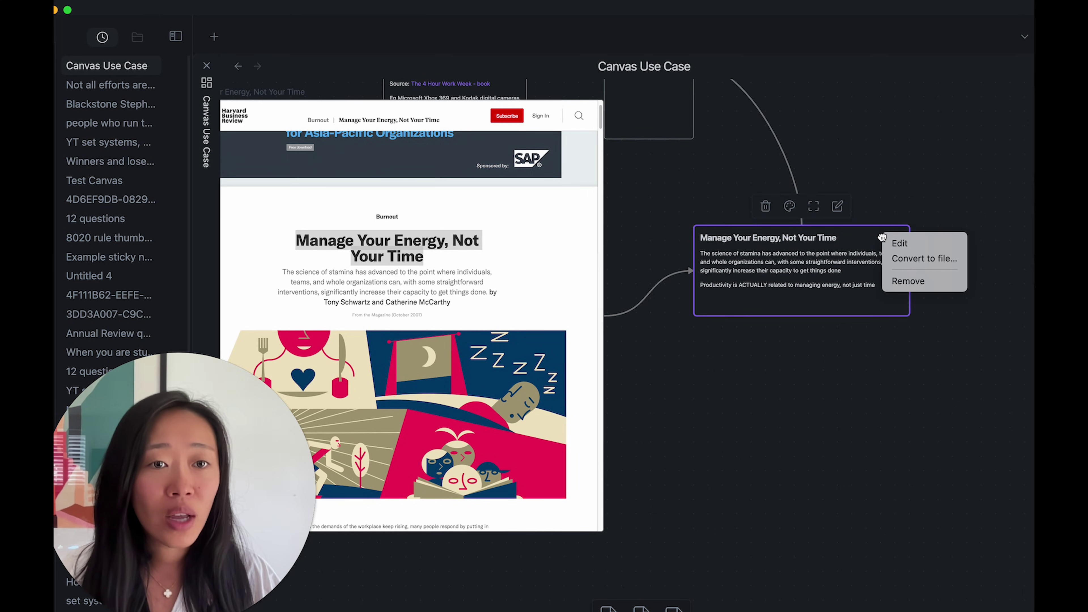
pyautogui.click(909, 259)
pyautogui.press('super+v')
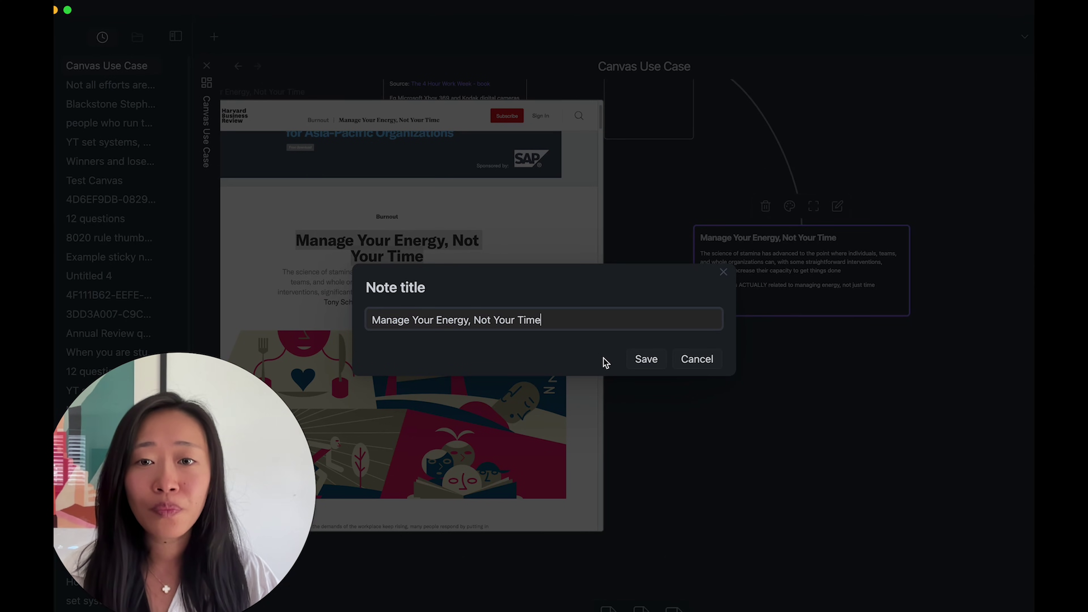
pyautogui.write('- HBR')
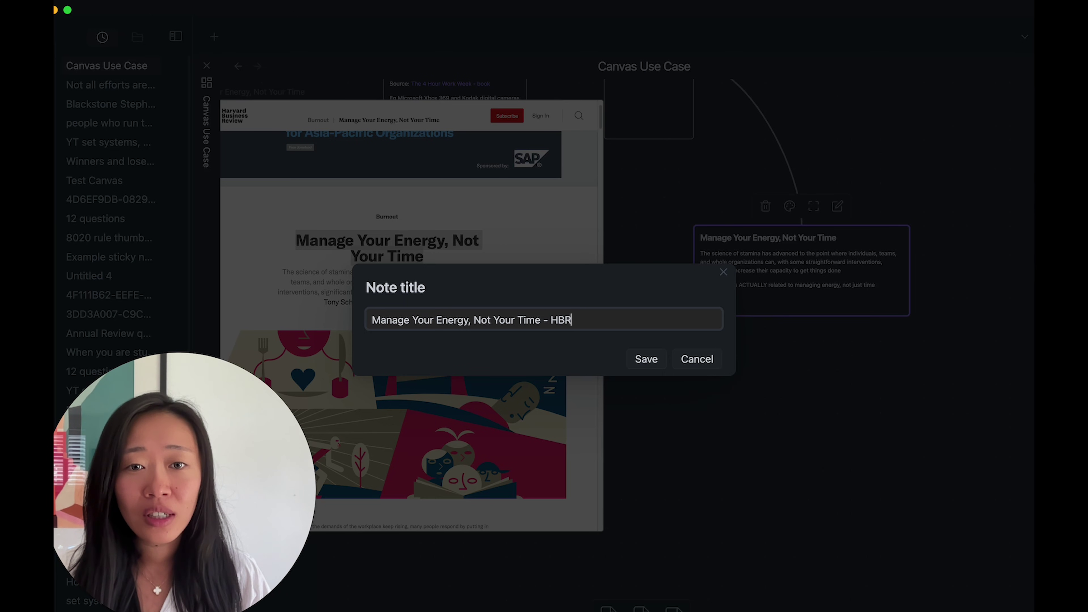
pyautogui.press('Return')
pyautogui.moveTo(838, 316); pyautogui.dragTo(828, 473)
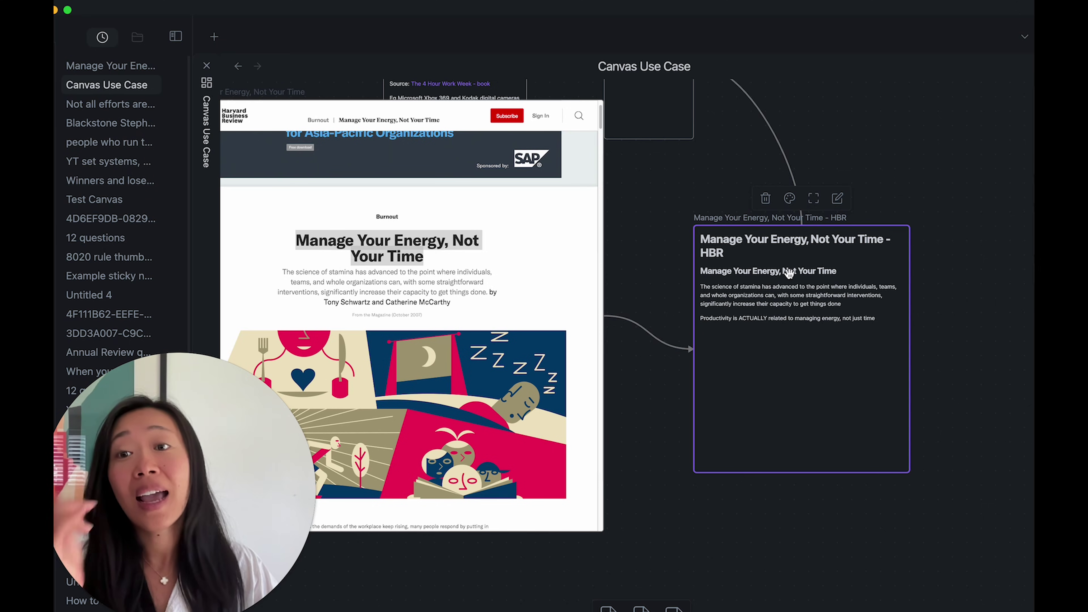
# Open the note "Manage Your Energy, Not Your Time - HBR" for editing below its last paragraph
pyautogui.scroll(5, 910, 317)
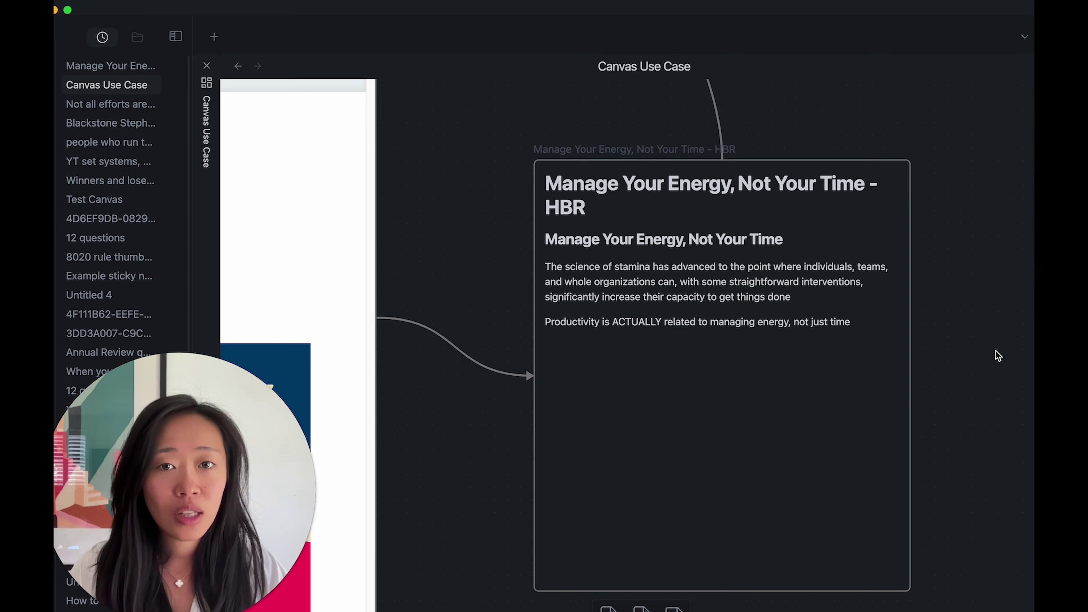
pyautogui.press('super+o')
pyautogui.write('manage')
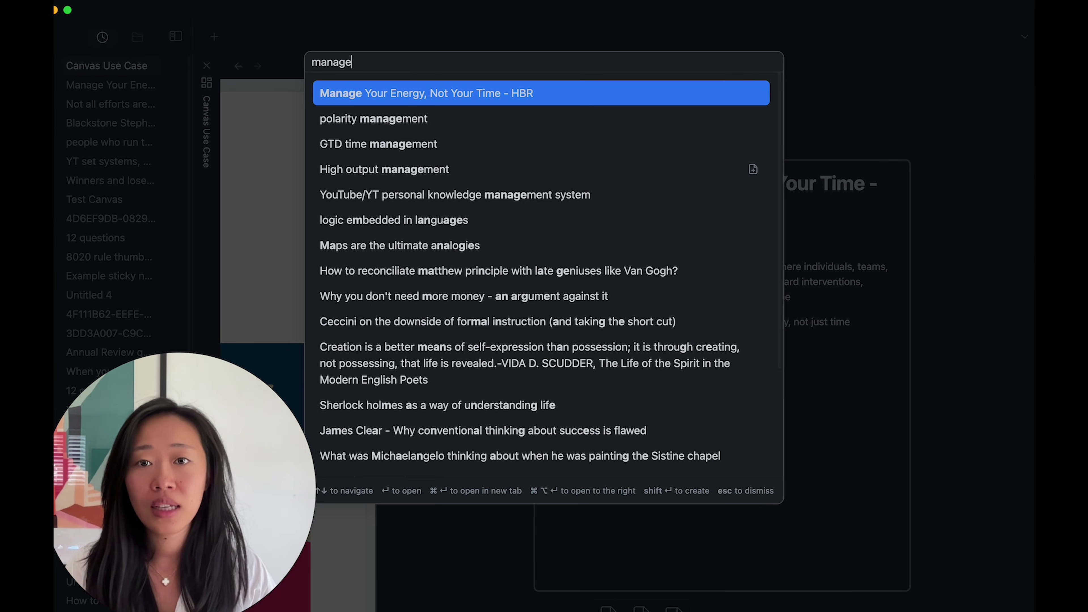
pyautogui.press('Return')
pyautogui.click(844, 272)
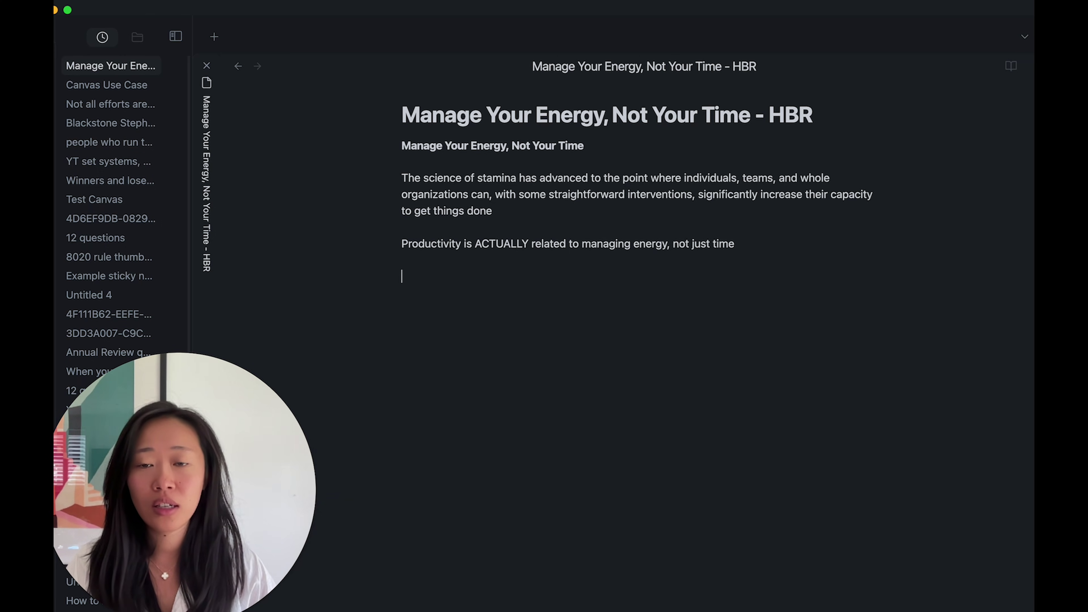
# Add the line "Source: [[HBR]]" below the paragraph on managing energy, linking to HBR rather than to the note itself
pyautogui.write('Source: ')
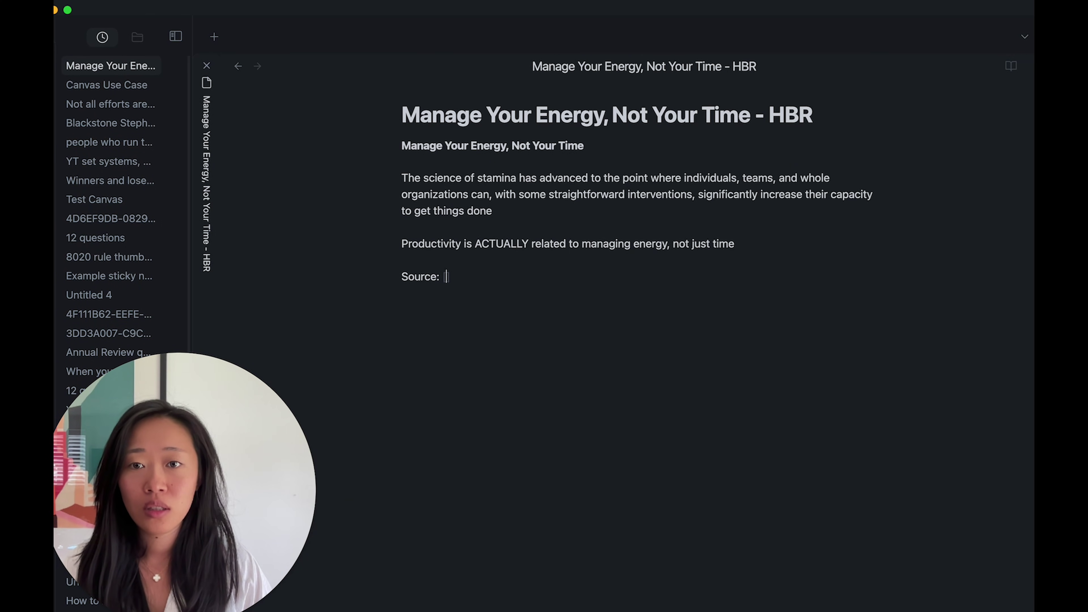
pyautogui.write('[[hbr')
pyautogui.press('Return')
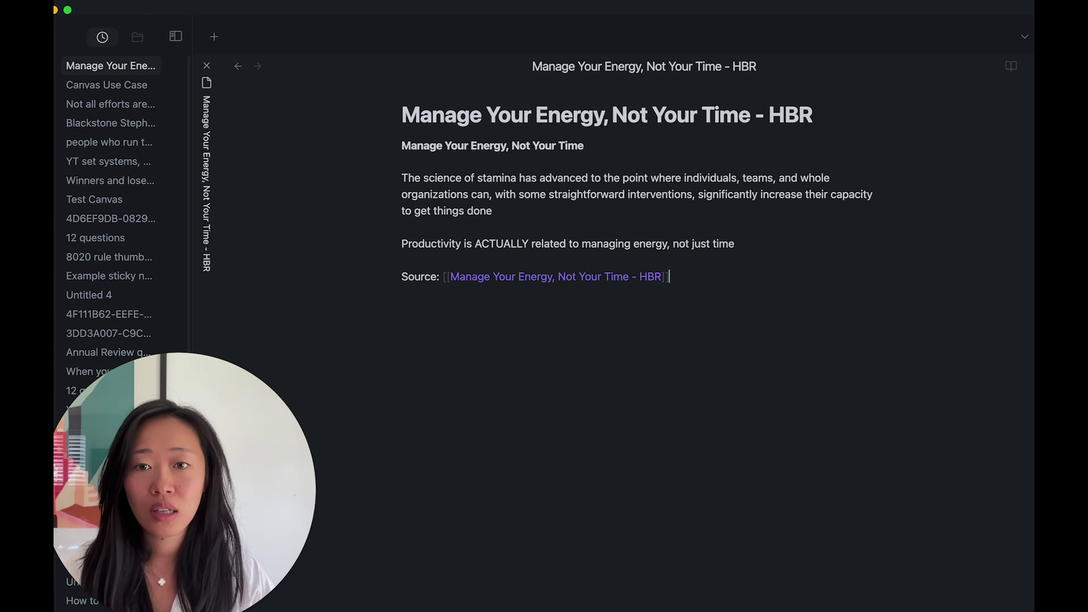
pyautogui.press('super+z')
pyautogui.press('Return')
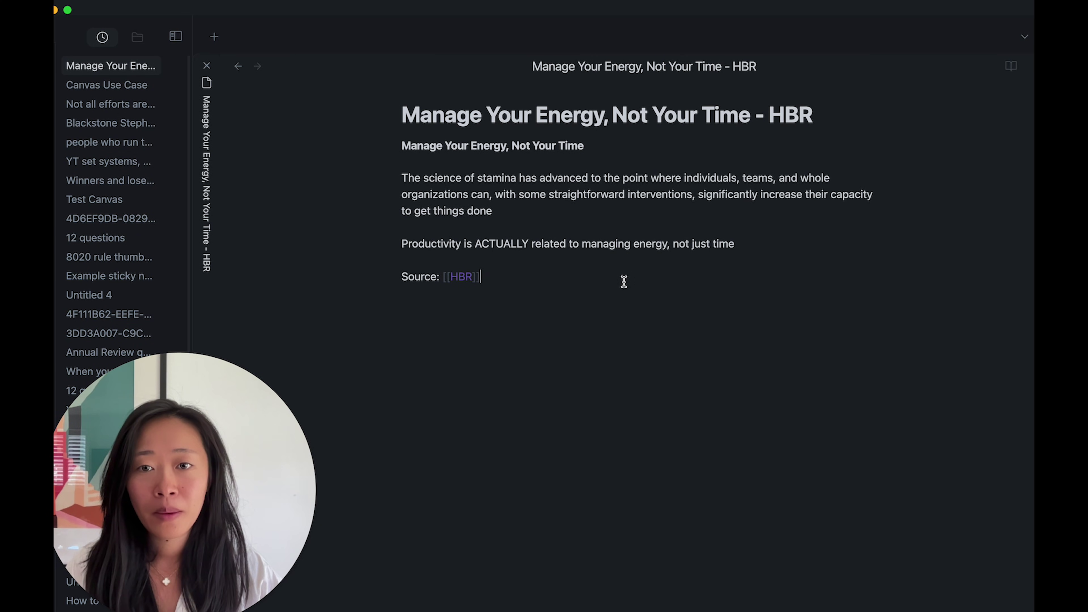
# Copy the Harvard Business Review article's URL from the browser and paste it after the HBR link in the note
pyautogui.press('super+Tab')
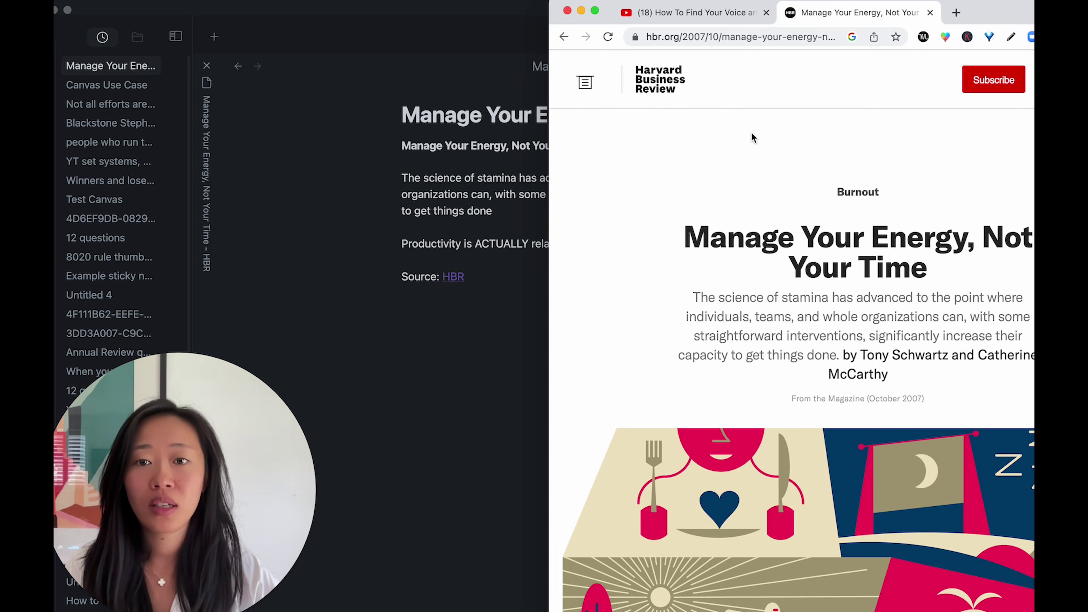
pyautogui.click(767, 33)
pyautogui.press('super+c')
pyautogui.press('super+Tab')
pyautogui.press('super+v')
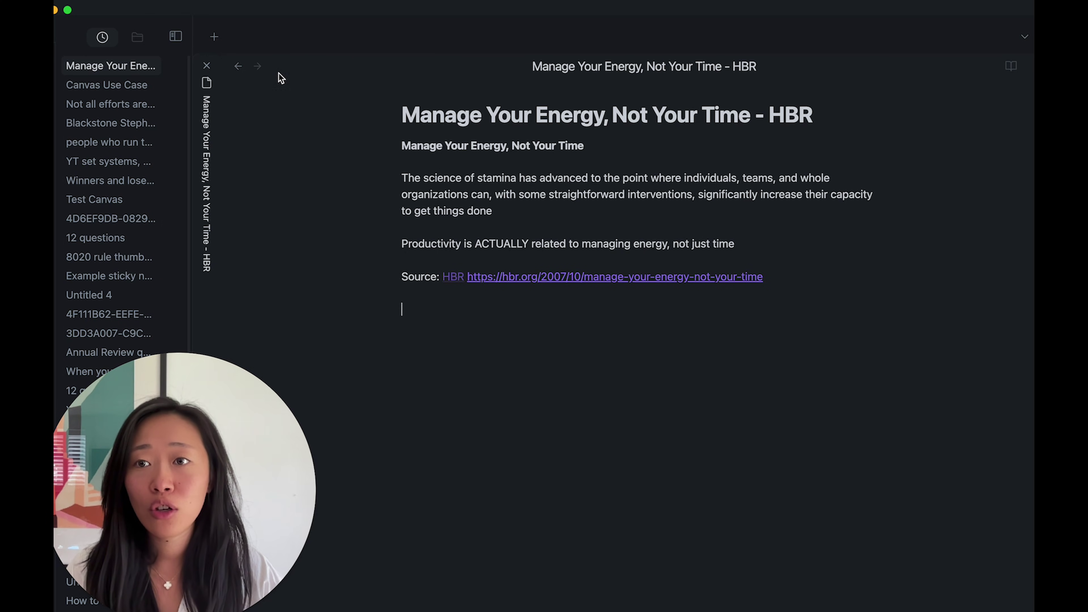
# Return to the Canvas Use Case canvas and move the embedded article down, clear of the "people who run their business" card
pyautogui.click(238, 66)
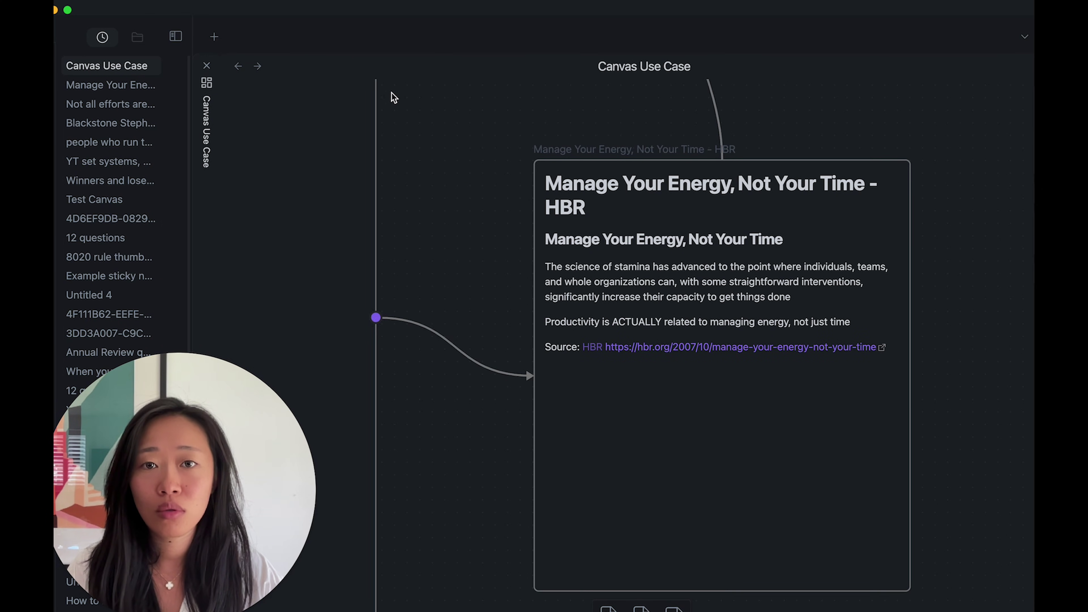
pyautogui.scroll(-5, 709, 375)
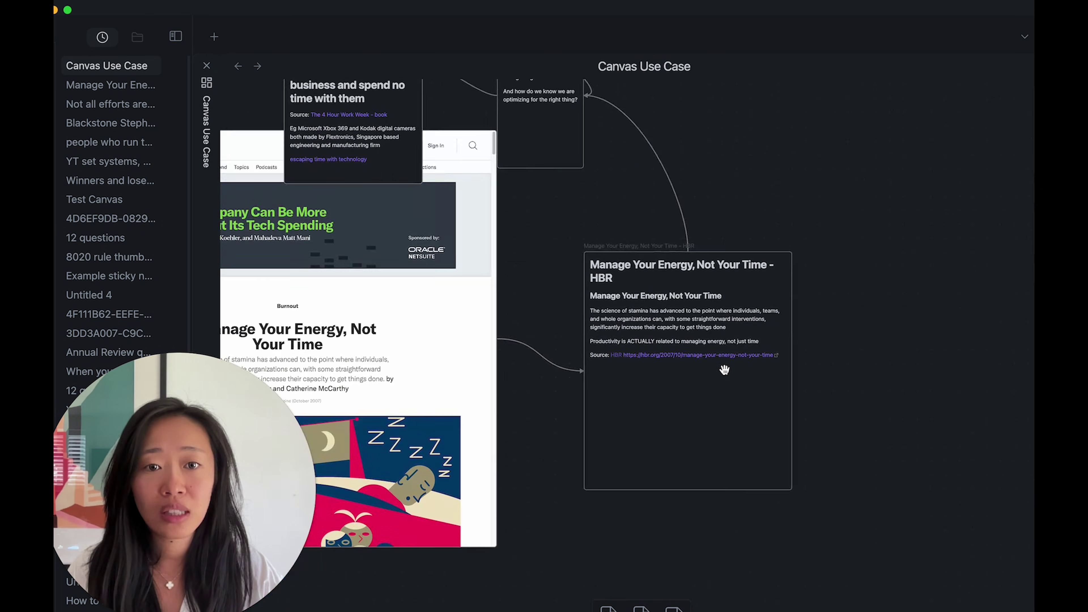
pyautogui.scroll(-5, 662, 365)
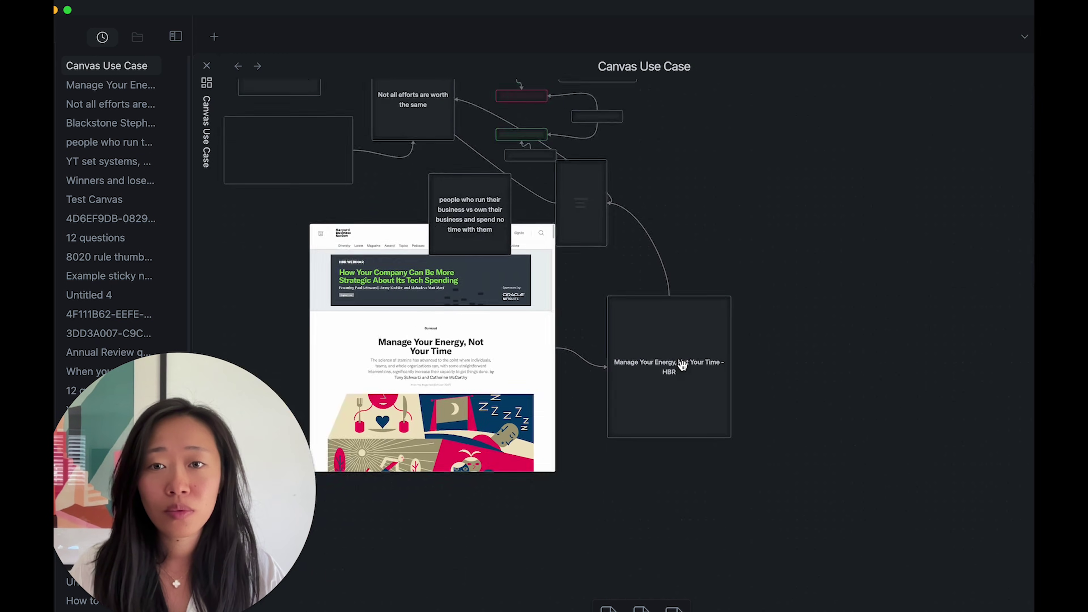
pyautogui.moveTo(498, 345); pyautogui.dragTo(503, 429)
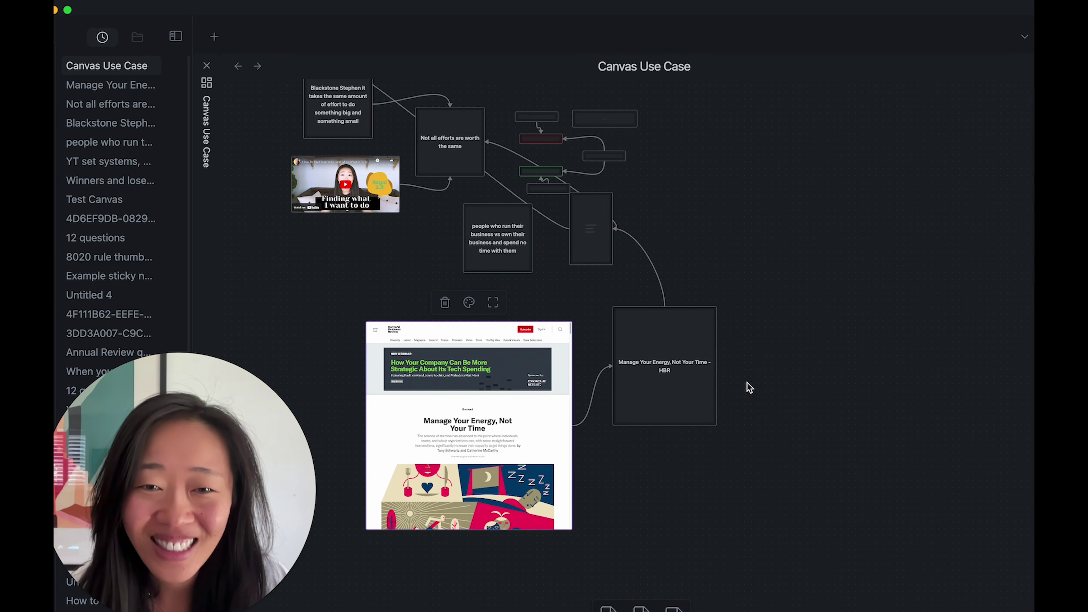
pyautogui.scroll(8, 738, 381)
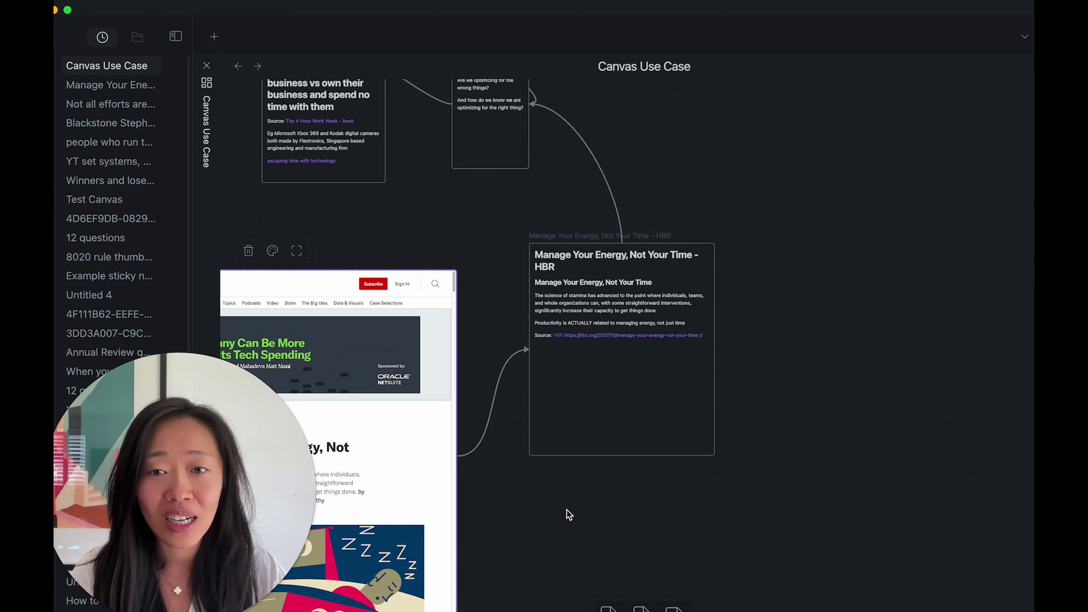